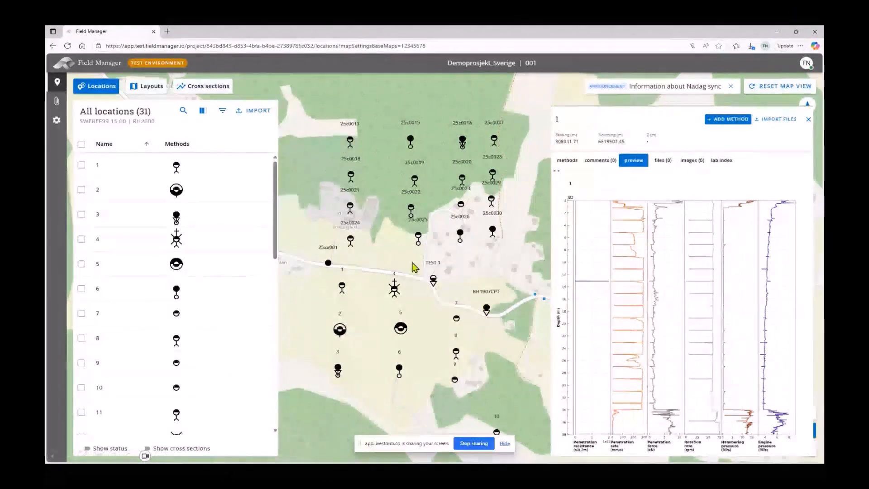
- Switch to Civil 3D, start Import FM Borehole, and open FM-Export-DXF3.zip from the DXF2 folder
key("alt+Tab")
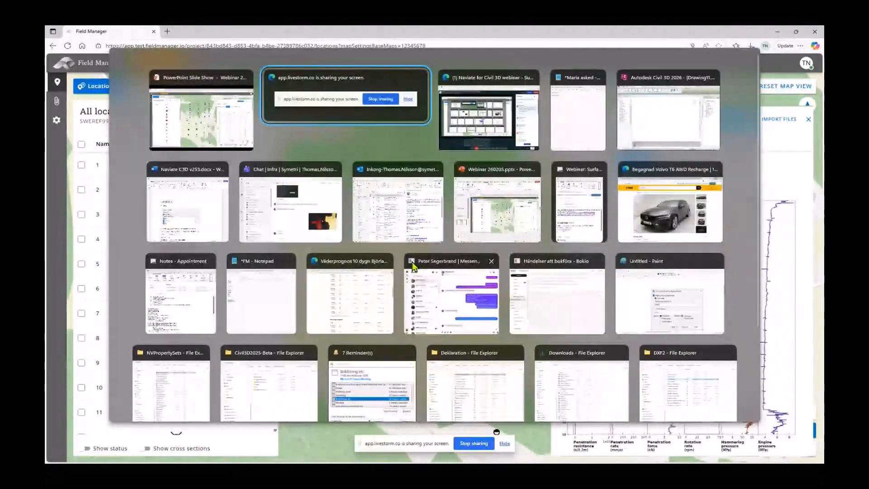
key("alt+Tab")
key("alt+Tab")
key("alt+Tab")
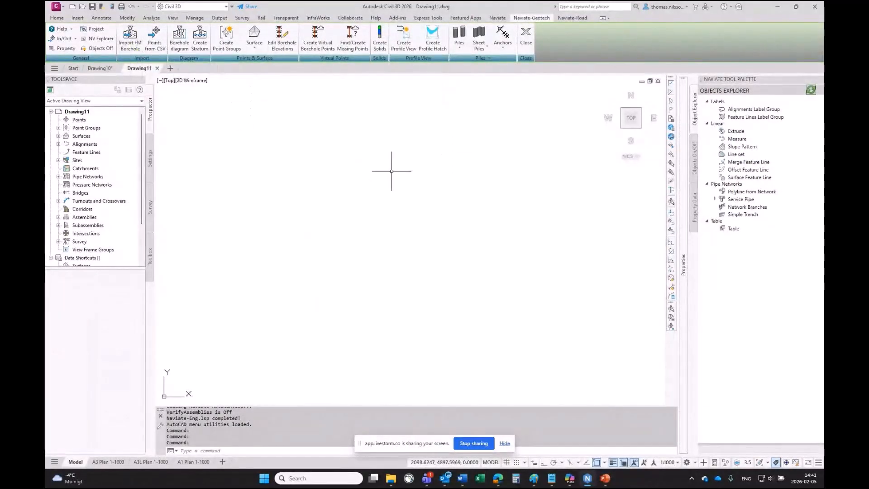
left_click(131, 47)
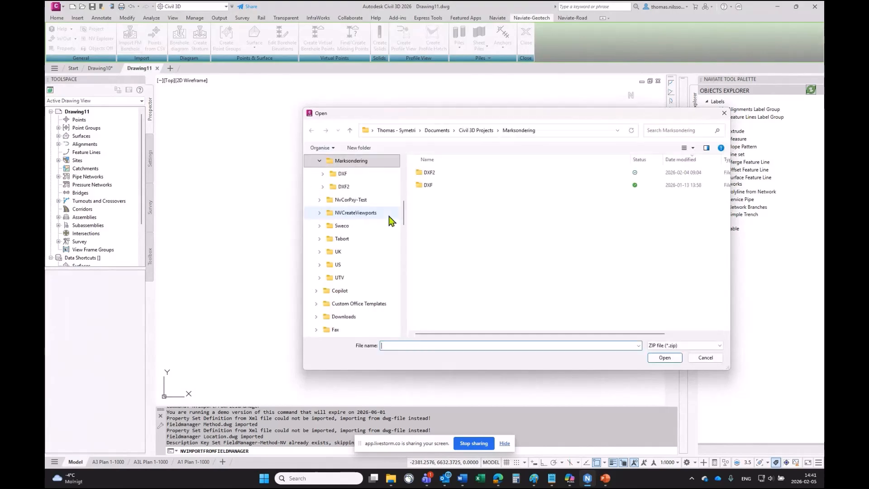
double_click(433, 172)
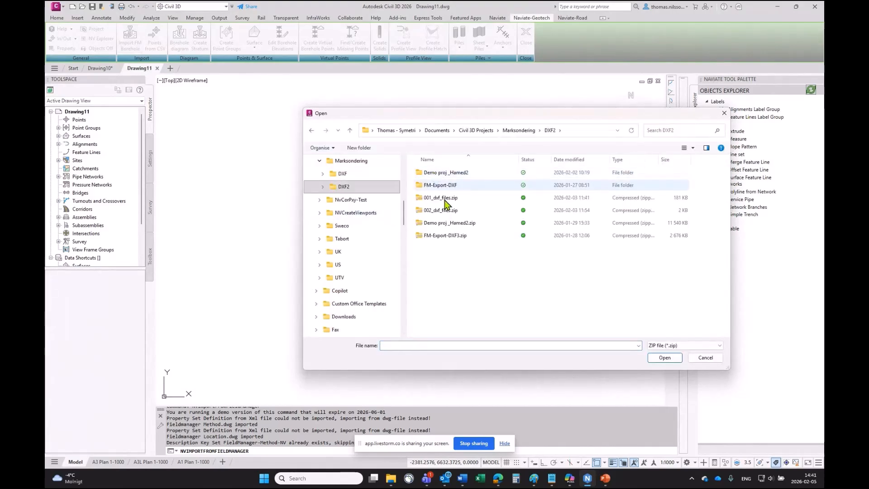
left_click(434, 236)
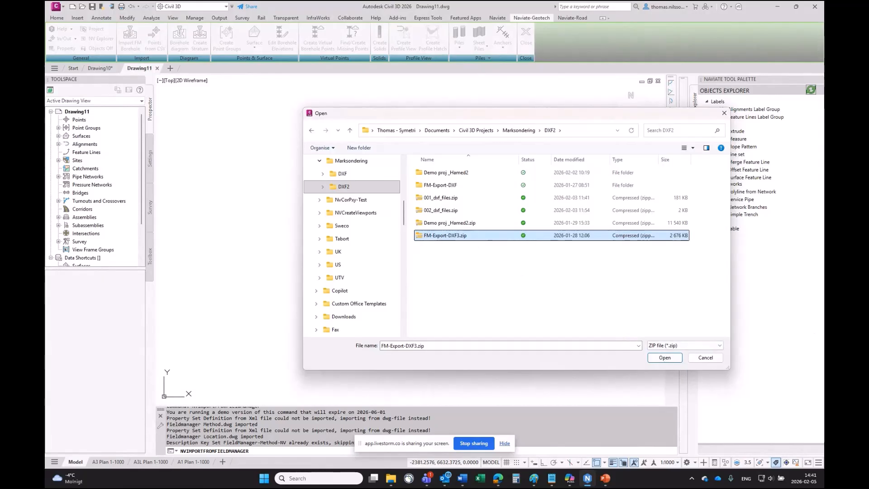
left_click(665, 358)
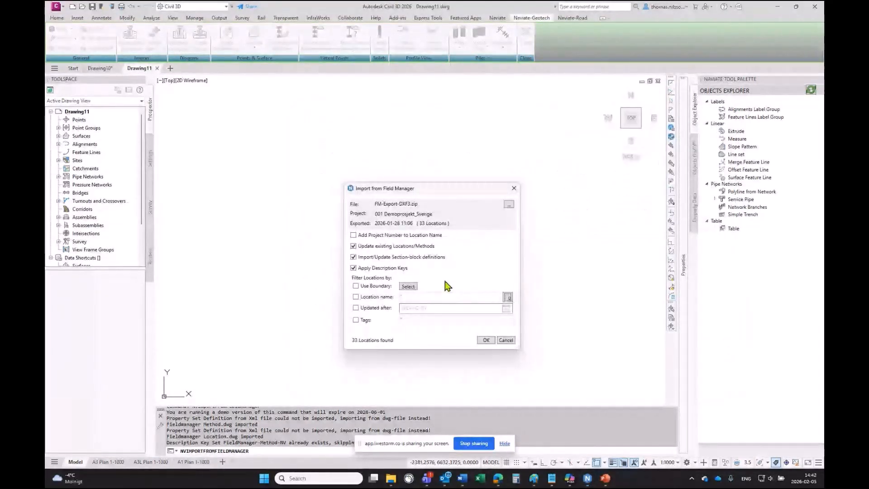
- Run the Field Manager import with the default options
key("alt+Tab")
key("alt+Tab")
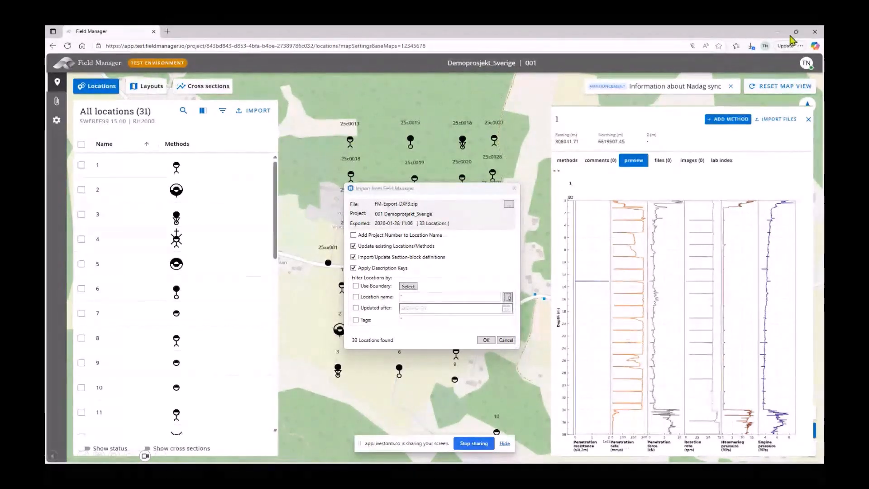
key("alt+Tab")
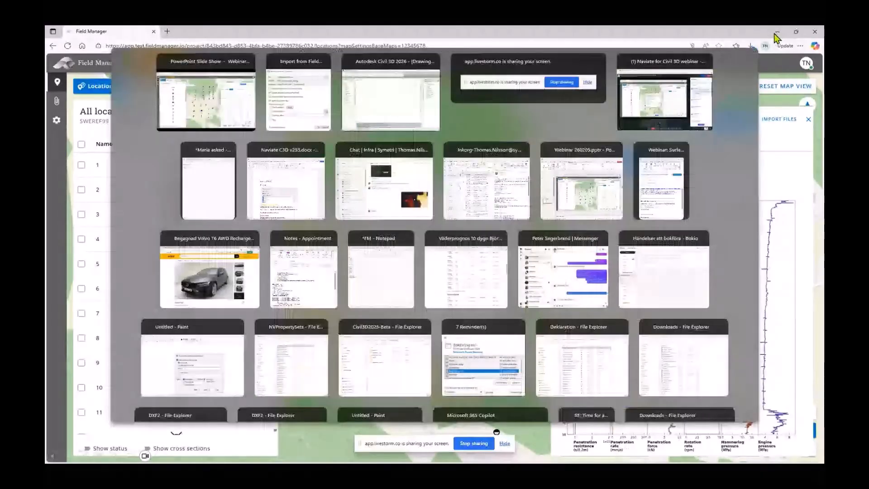
key("alt+Tab")
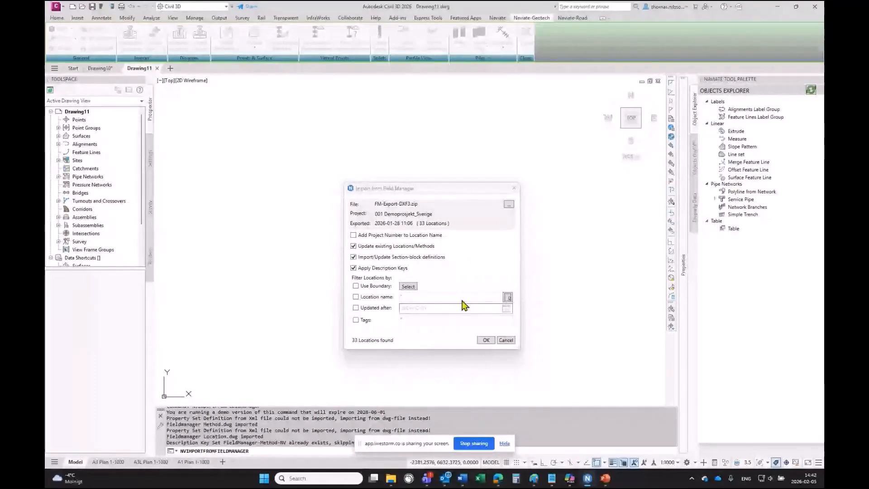
left_click(485, 341)
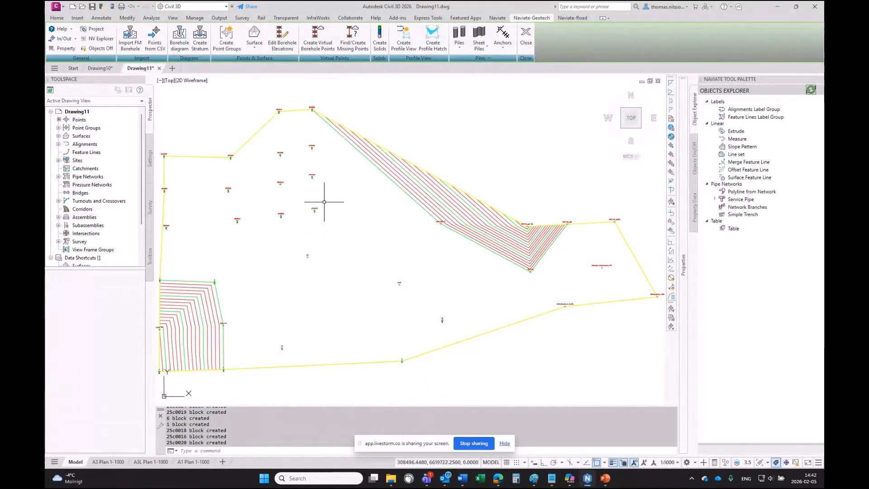
- Expand Surfaces in Prospector and set the drawing's annotation scale to 1:5000
left_click(58, 135)
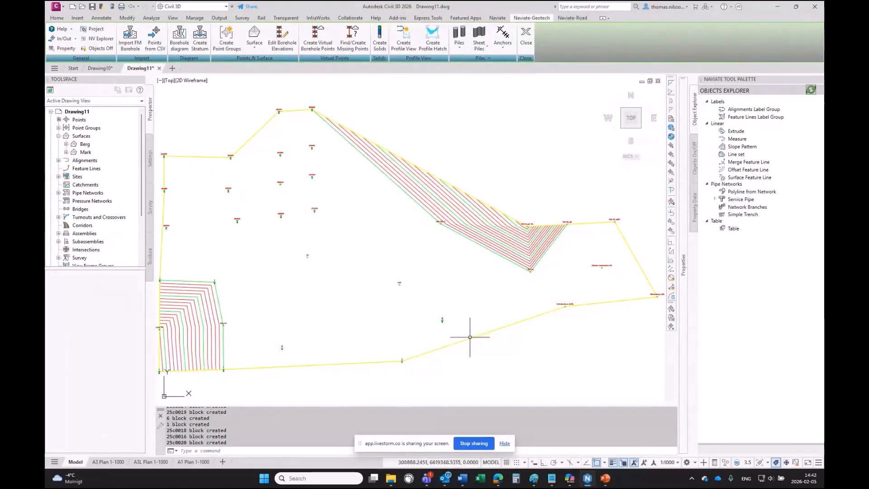
left_click(677, 462)
left_click(664, 411)
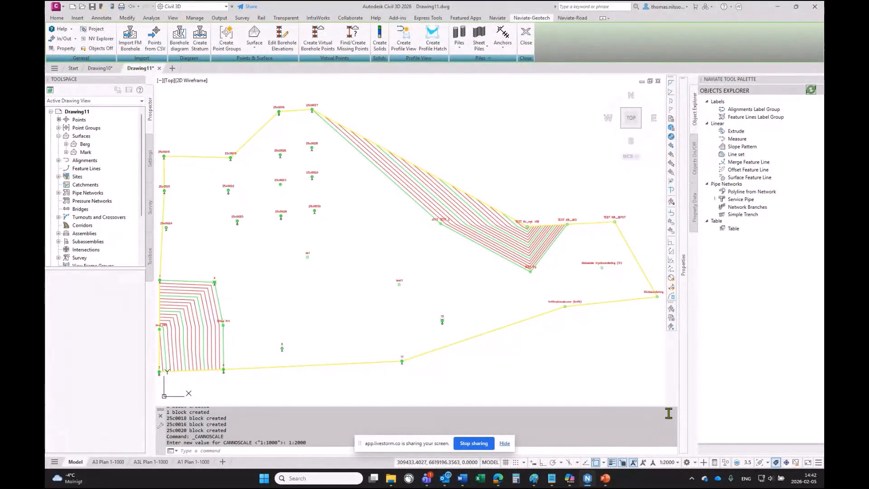
left_click(677, 462)
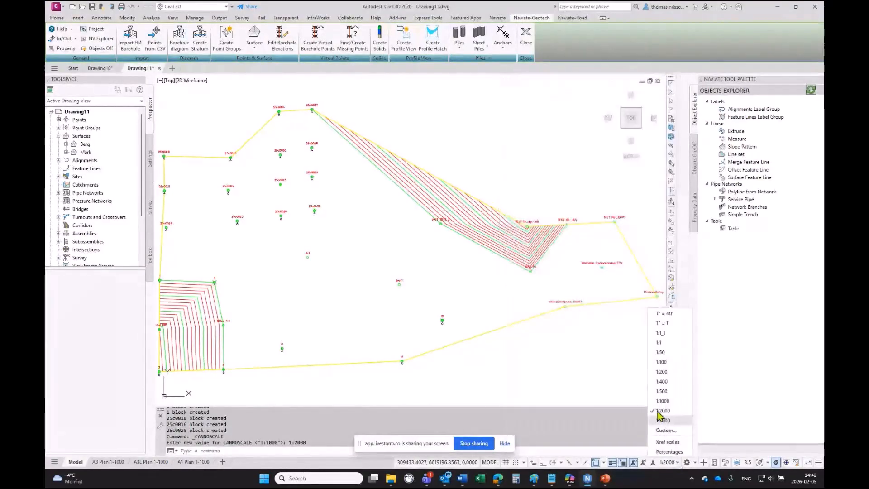
left_click(663, 420)
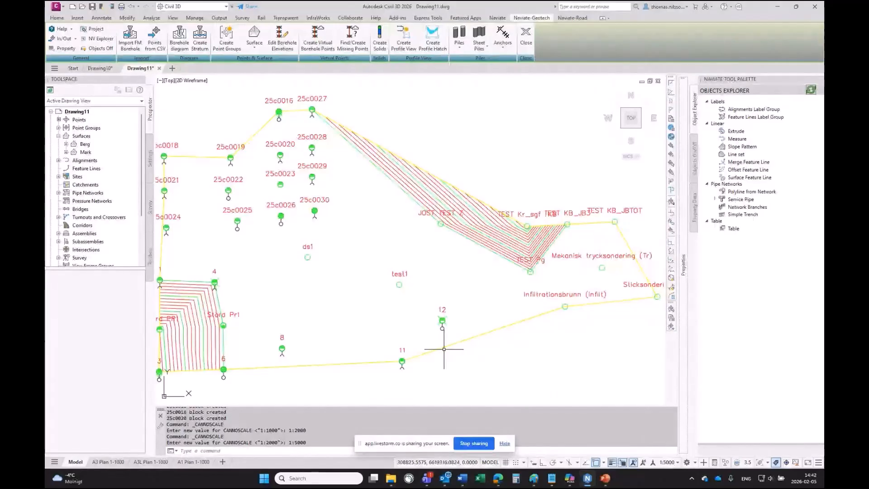
- Select borehole 25c0016 and view its Fieldmanager Location extended data in the properties palette
scroll(276, 105, "up", 4)
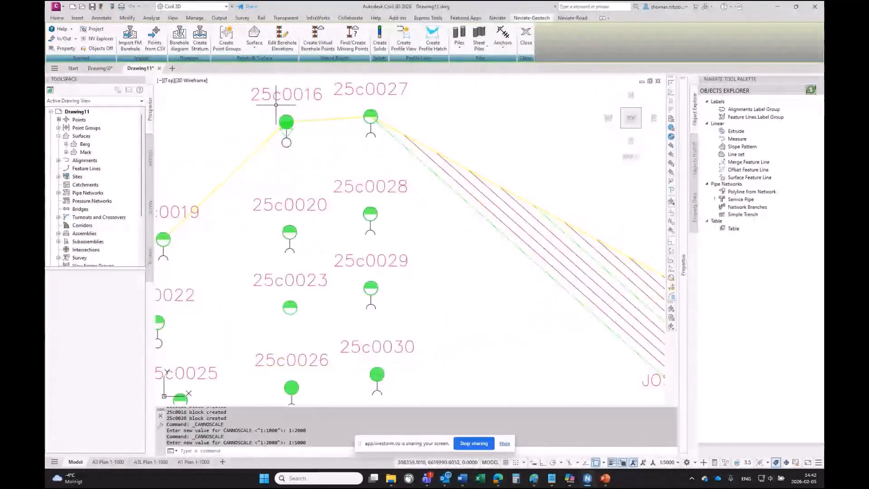
middle_click_drag(295, 120, 345, 176)
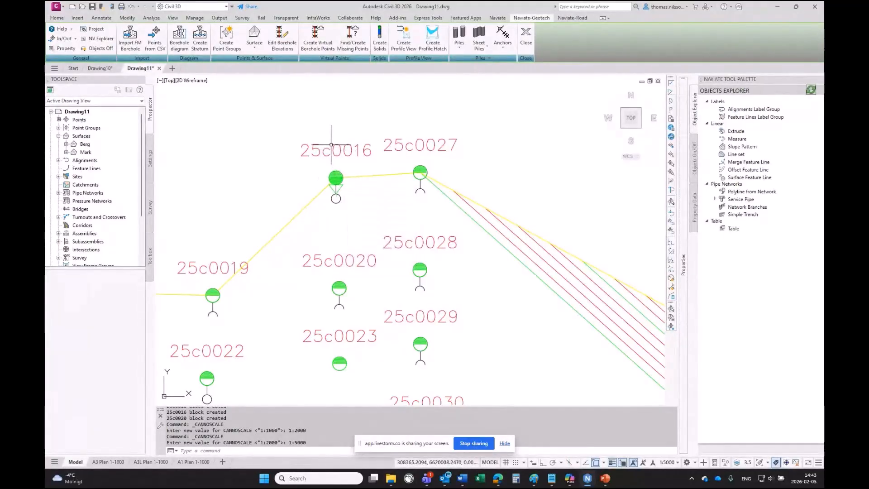
left_click(333, 146)
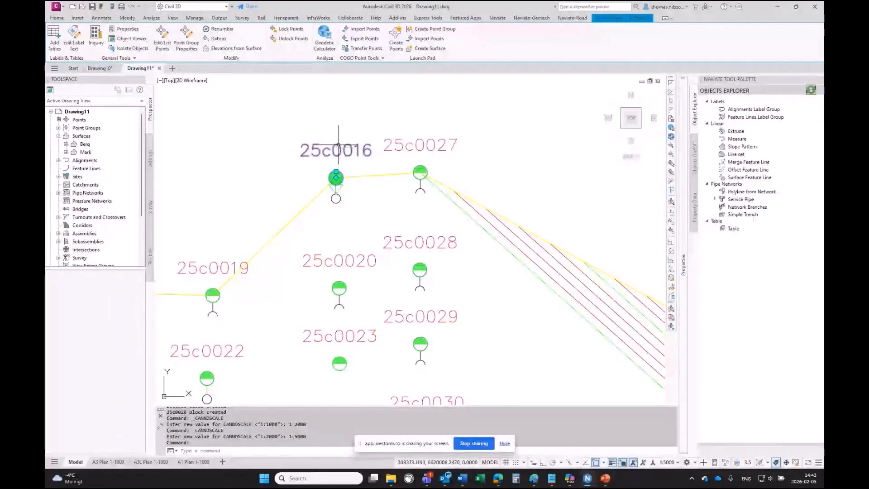
mouse_move(339, 144)
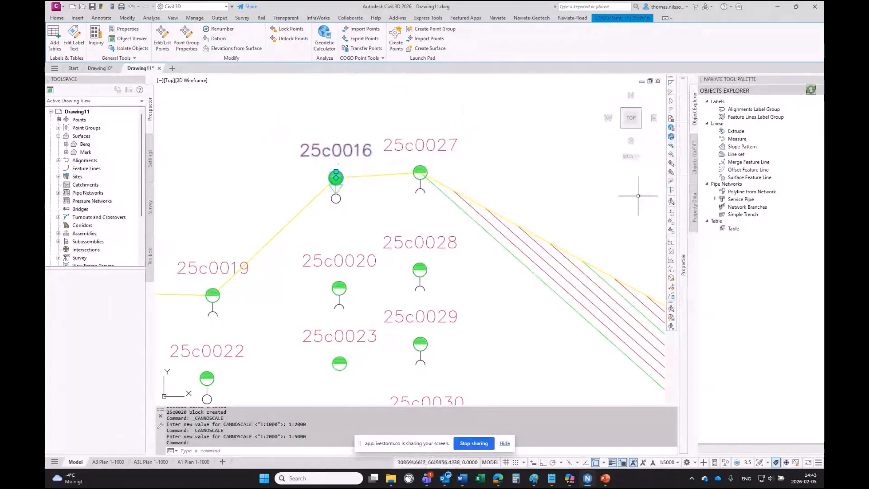
mouse_move(681, 240)
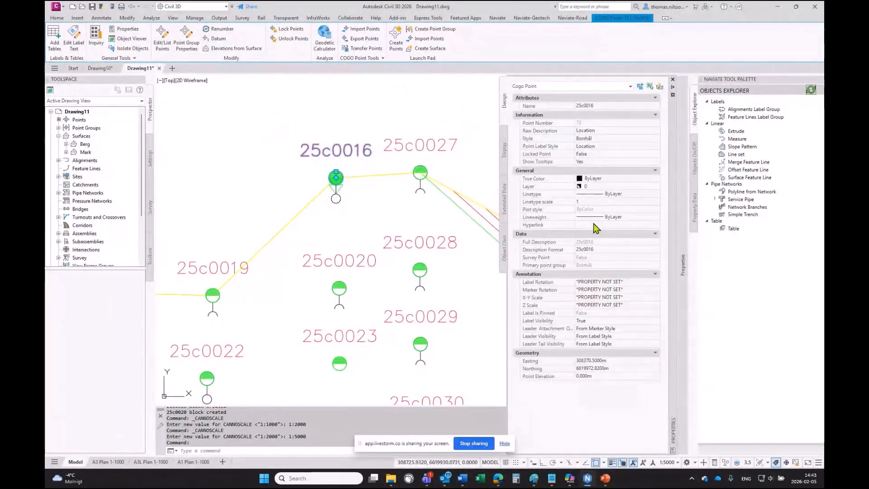
left_click(505, 203)
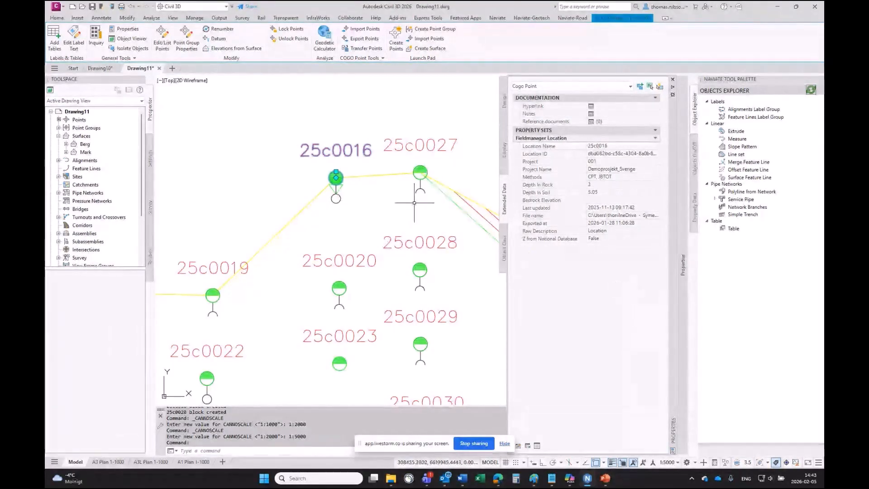
key("Escape")
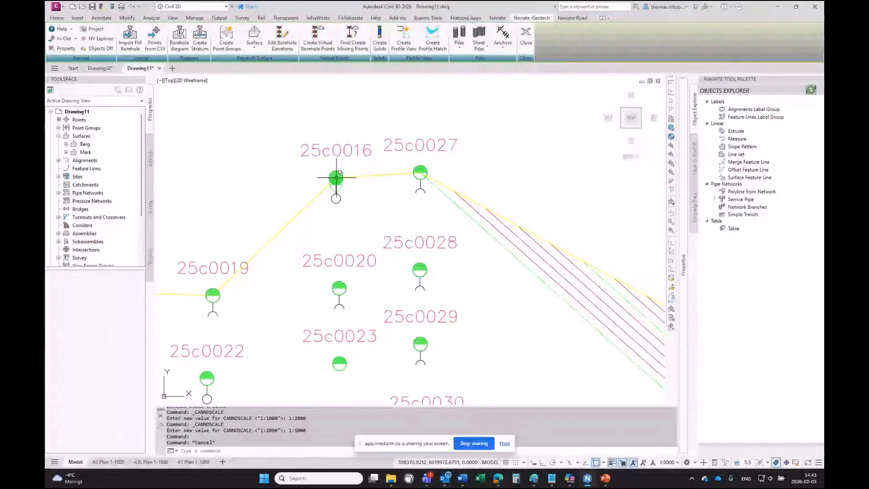
- Select the overlapping cogo points at borehole 25c0016 through the selection dialog
left_click(337, 176)
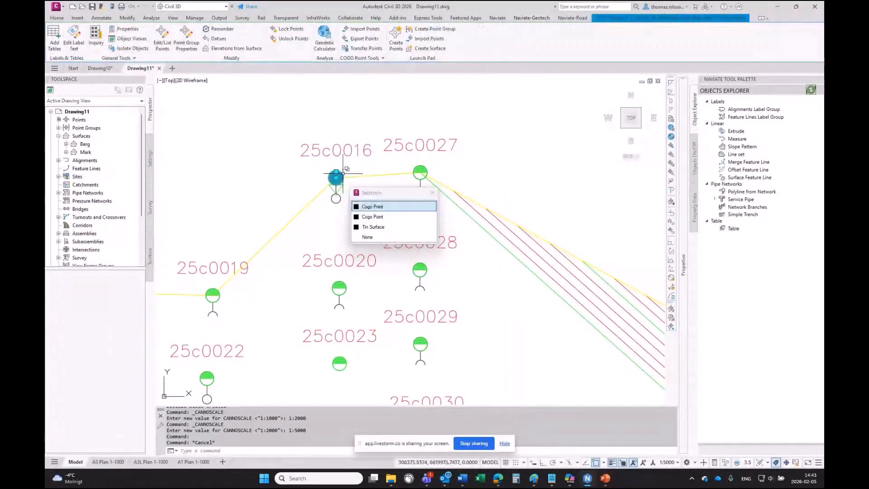
left_click_drag(379, 180, 384, 115)
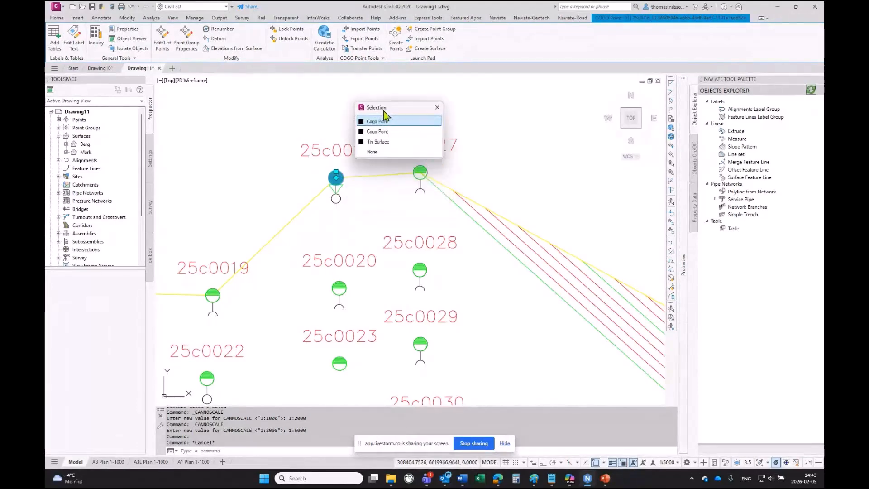
left_click(372, 152)
left_click(336, 176)
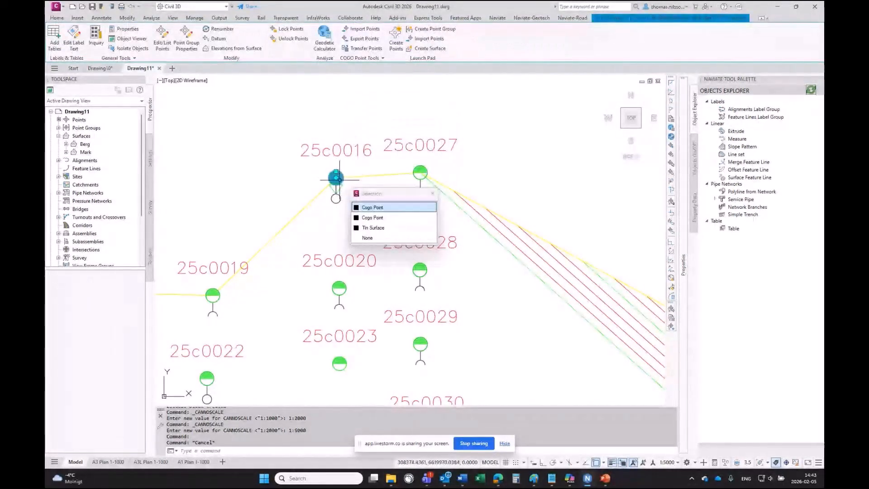
key("Escape")
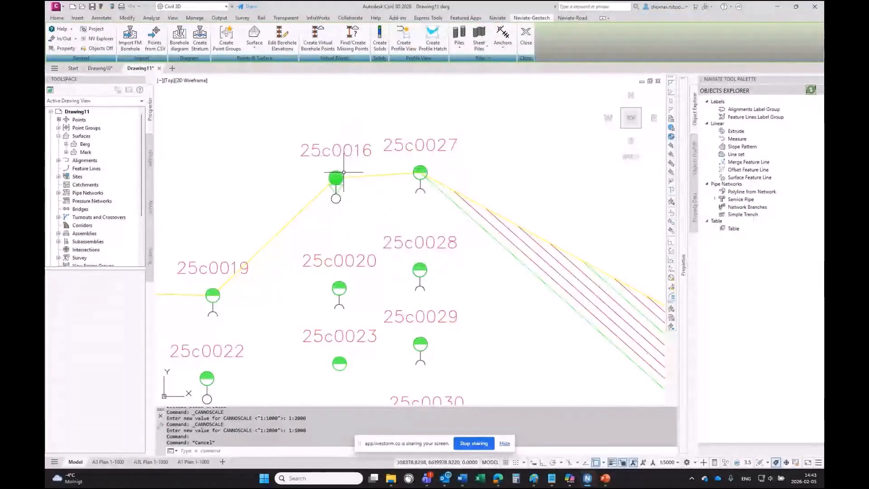
left_click(341, 174)
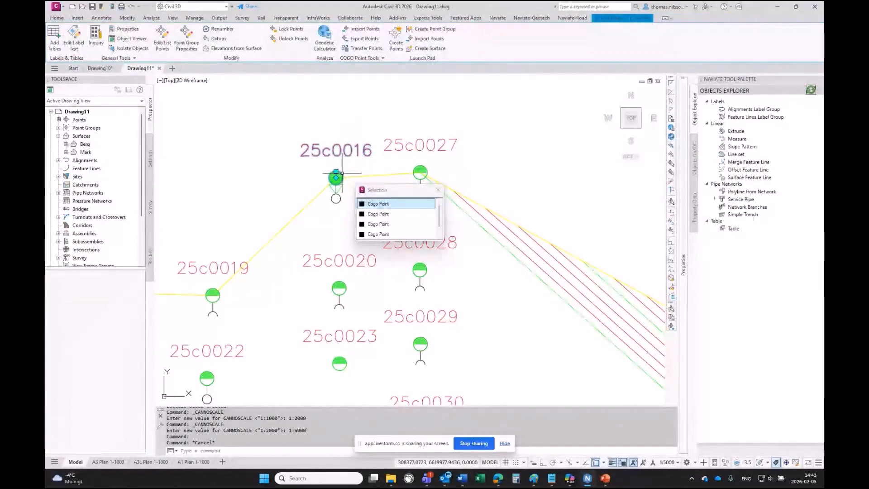
key("Escape")
- Inspect the Fieldmanager Method extended data of the first cogo point at 25c0016
left_click(339, 176)
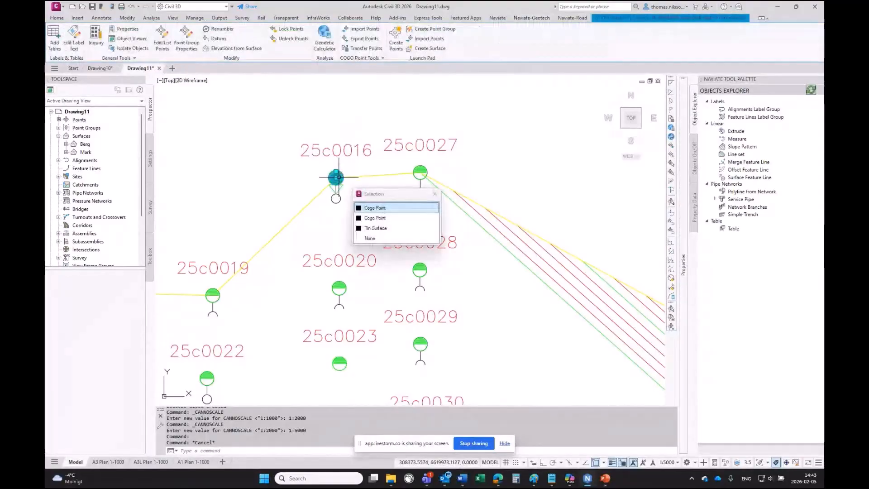
left_click_drag(384, 196, 429, 123)
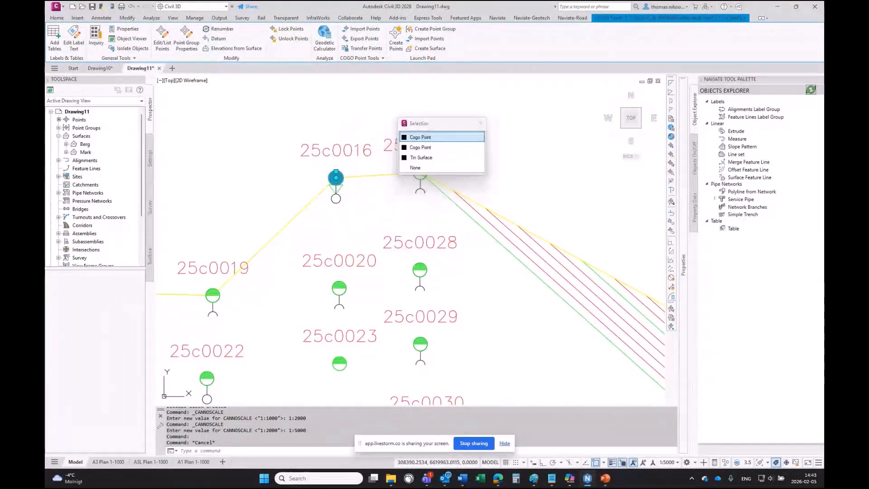
mouse_move(683, 198)
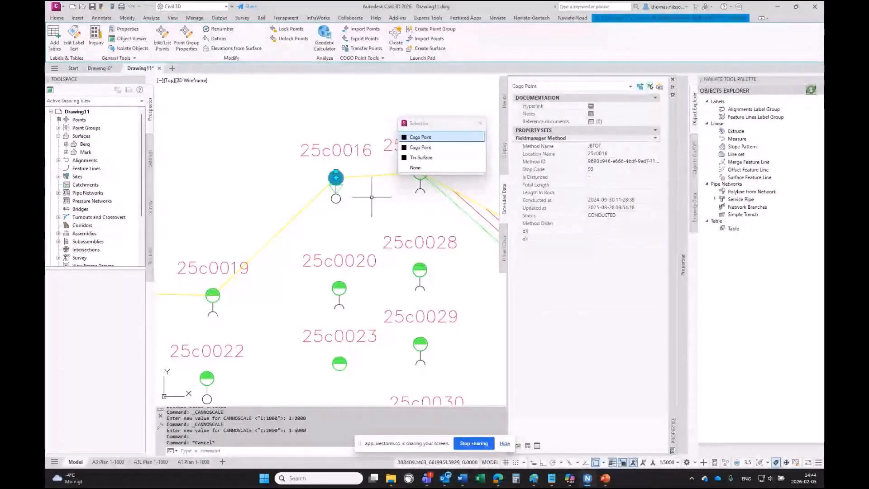
- Inspect the Fieldmanager Method data of the other cogo point at 25c0016, then clear the selection
key("Escape")
left_click(336, 177)
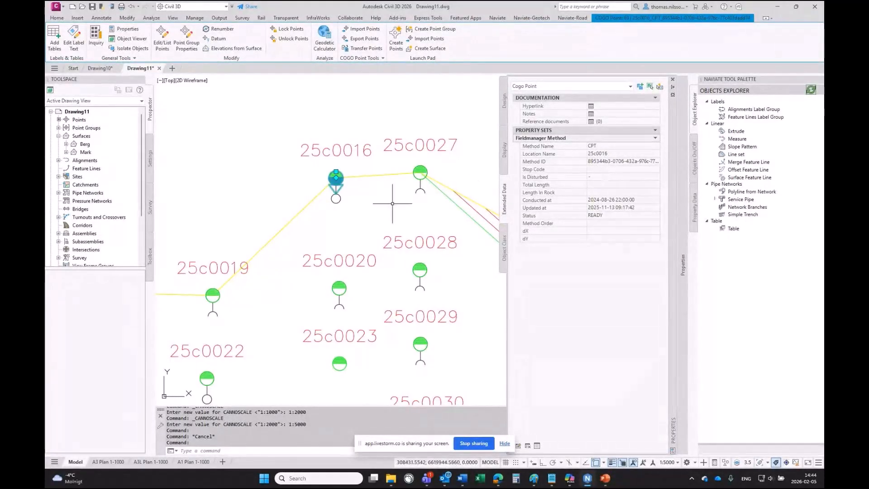
key("Escape")
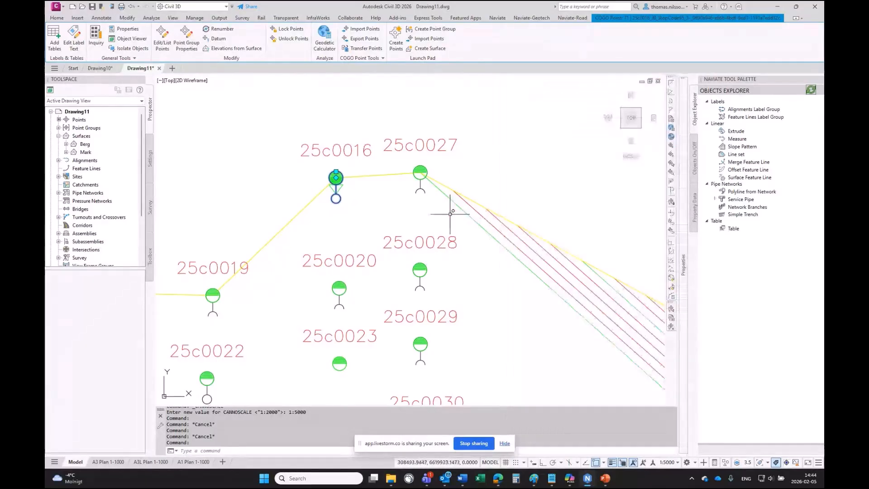
key("Escape")
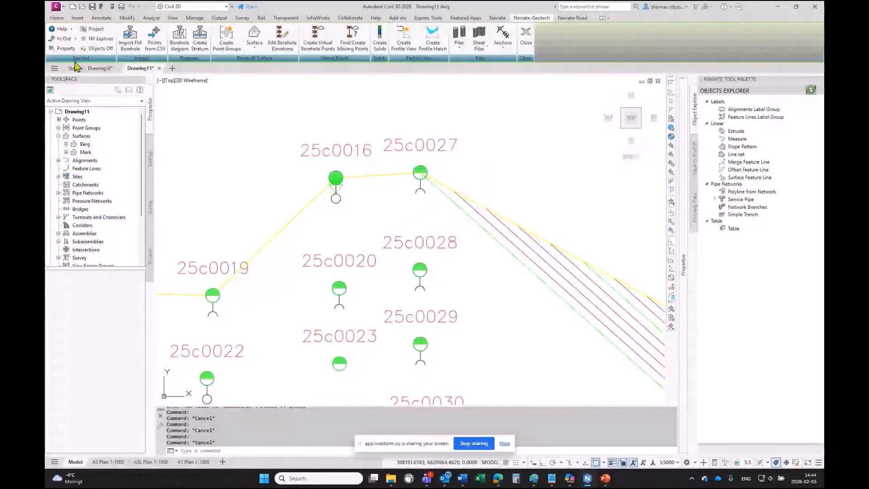
- Open the Naviate Property Data palette and choose the Fieldmanager Method property set
left_click(62, 48)
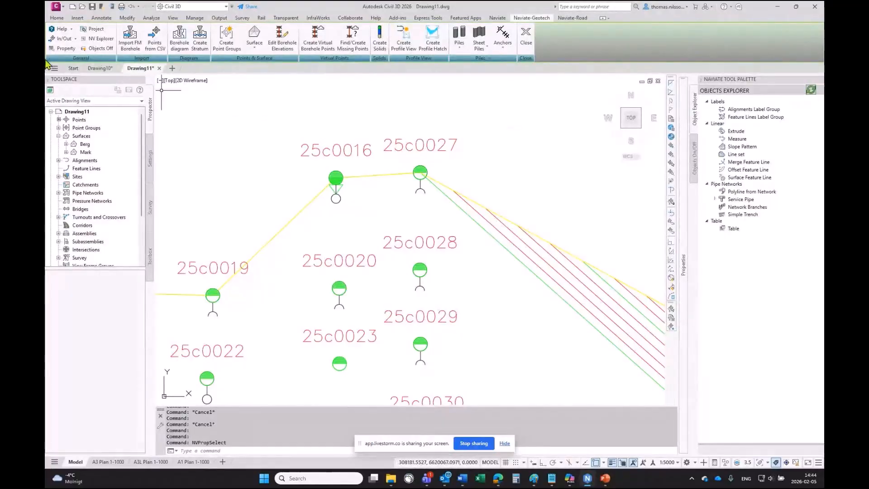
left_click(55, 50)
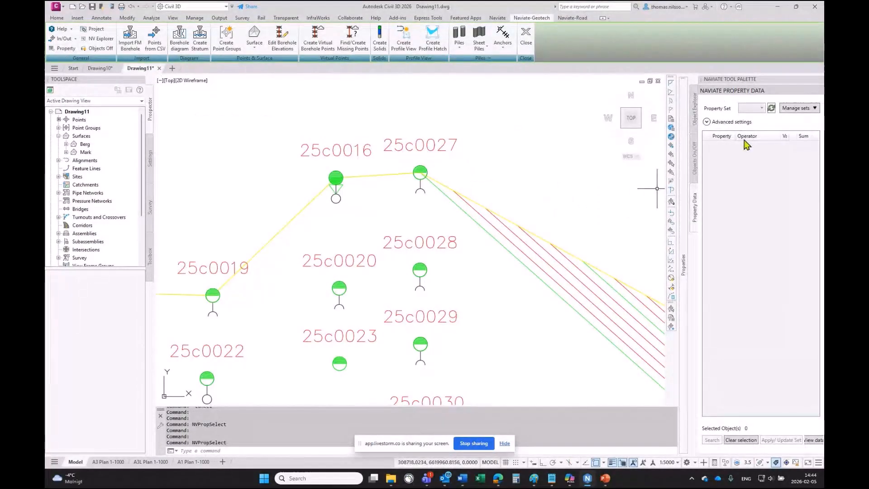
left_click(761, 108)
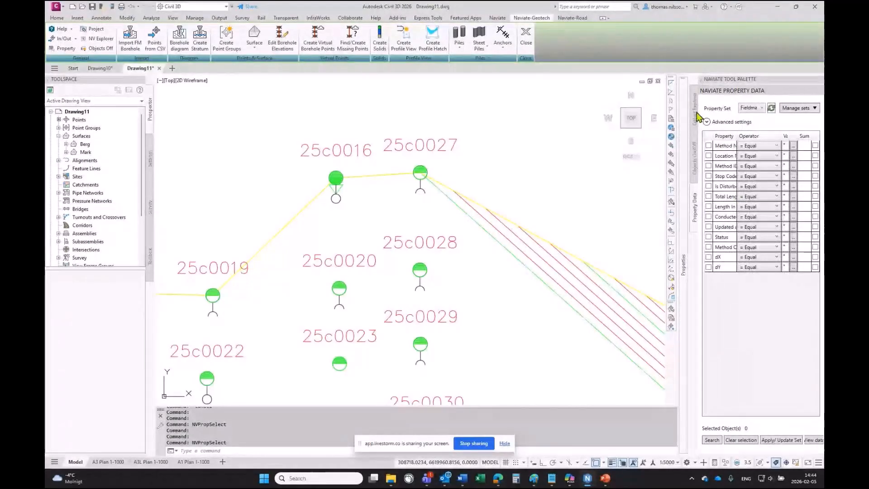
- Search the Fieldmanager Method property data for points whose Method Name equals JBTOT
mouse_move(683, 265)
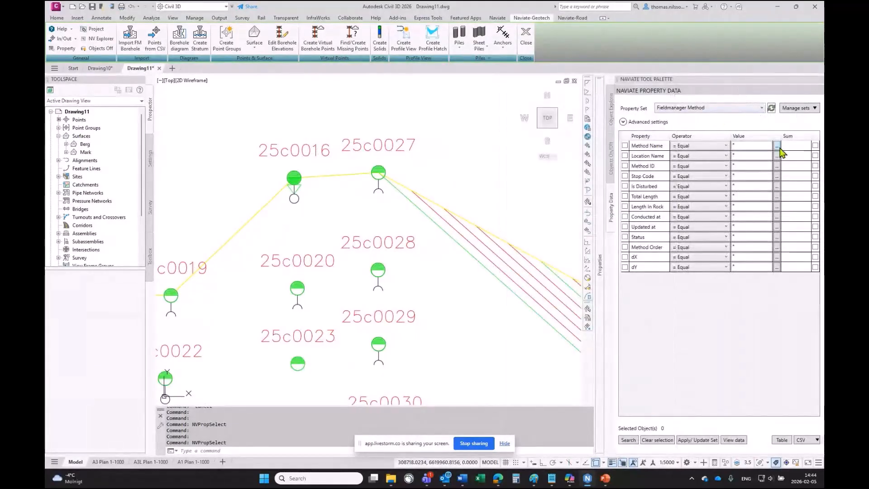
left_click(777, 146)
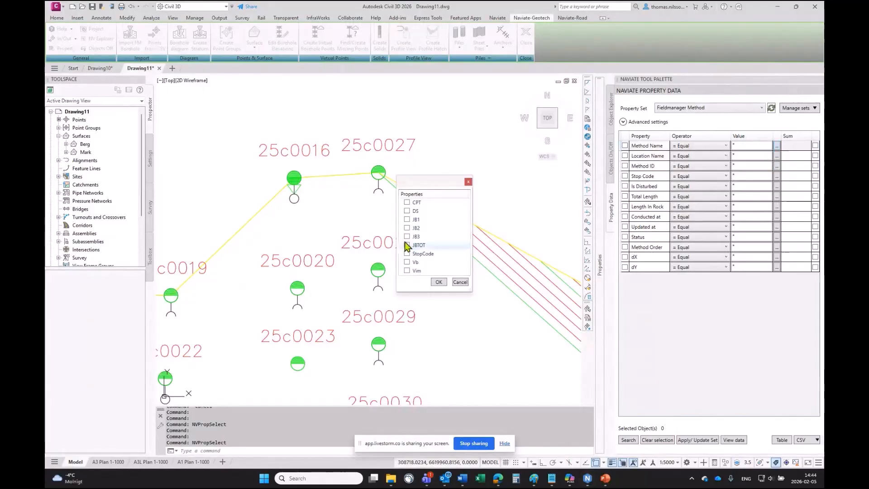
left_click(438, 282)
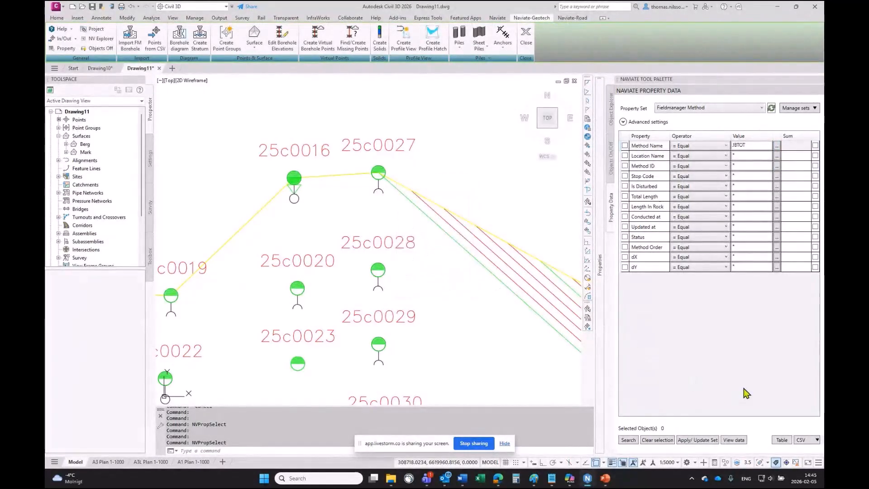
left_click(628, 439)
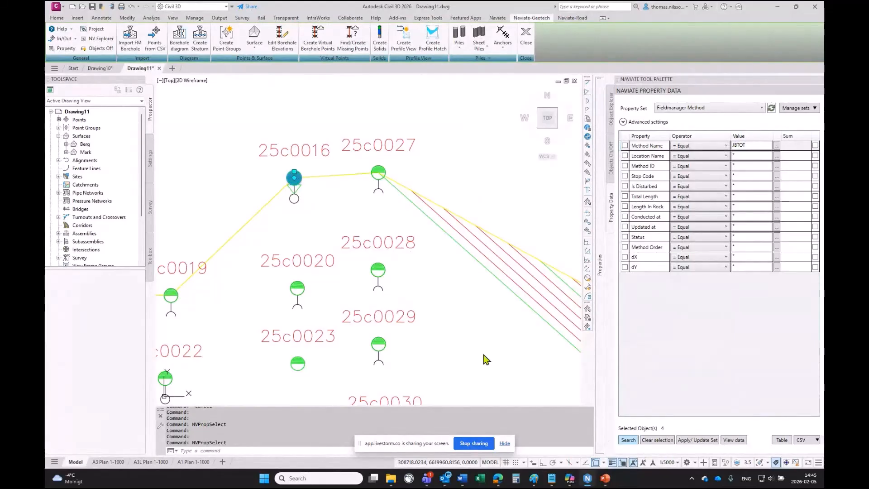
- Clear the selection and set the annotation scale to 1:1000
scroll(416, 343, "down", 5)
scroll(433, 318, "up", 3)
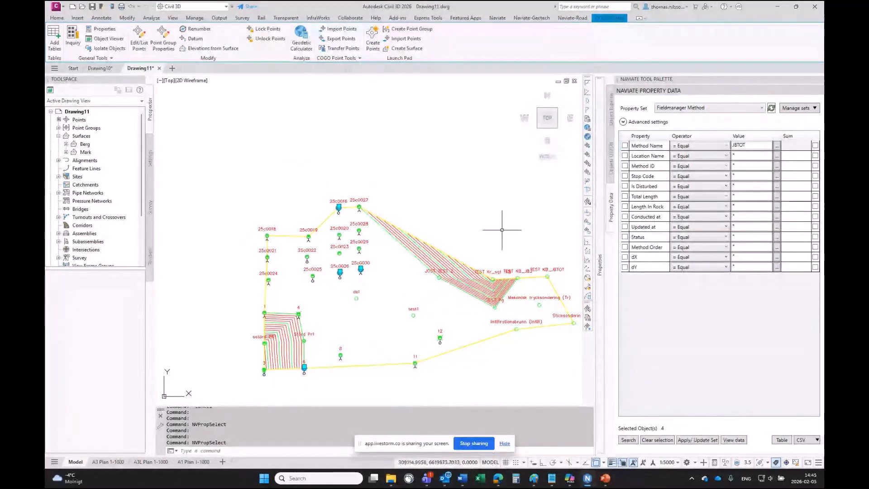
mouse_move(502, 229)
middle_mouse_down()
mouse_move(421, 194)
mouse_move(413, 176)
middle_mouse_up()
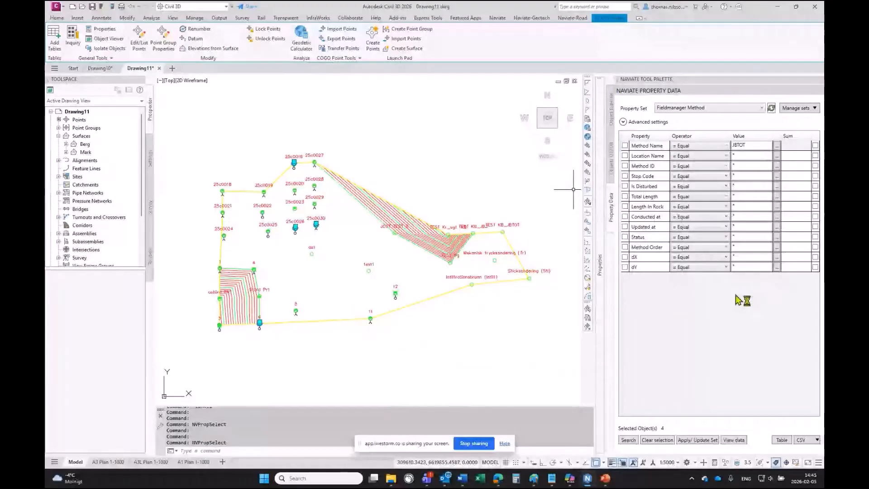
key("Escape")
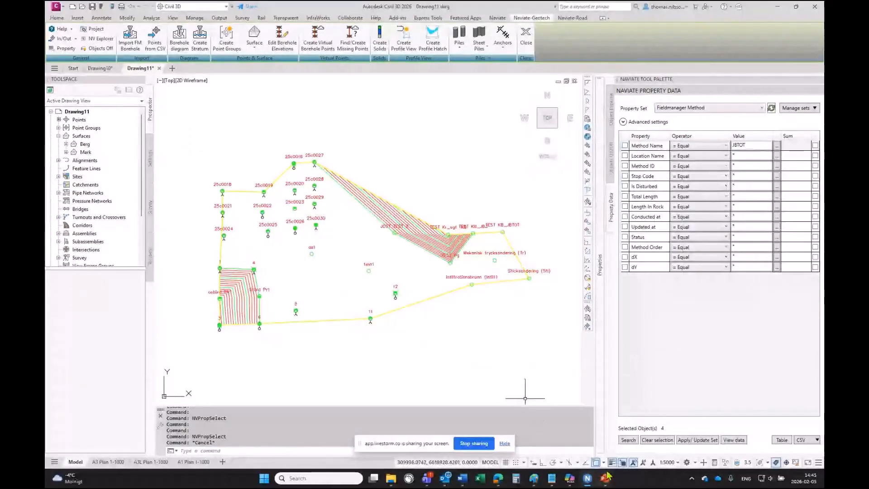
left_click(673, 462)
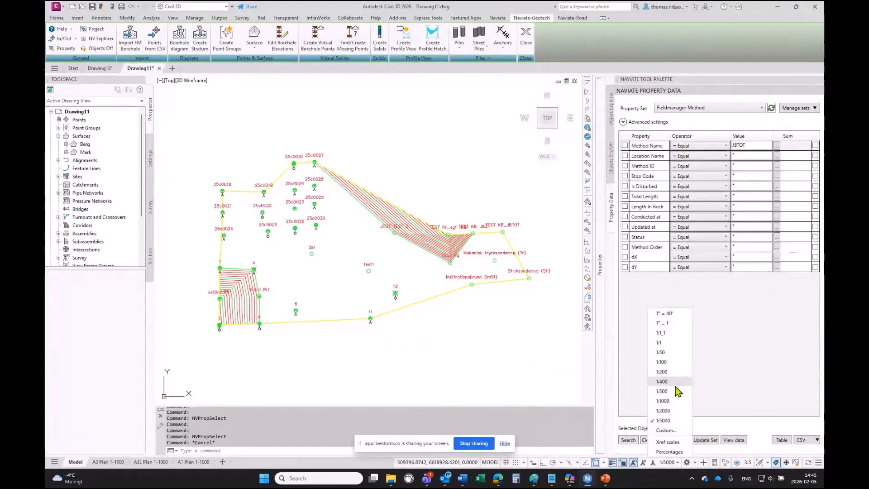
left_click(663, 401)
- Create a borehole diagram label for the cogo point at borehole 25c0016
scroll(300, 167, "up", 8)
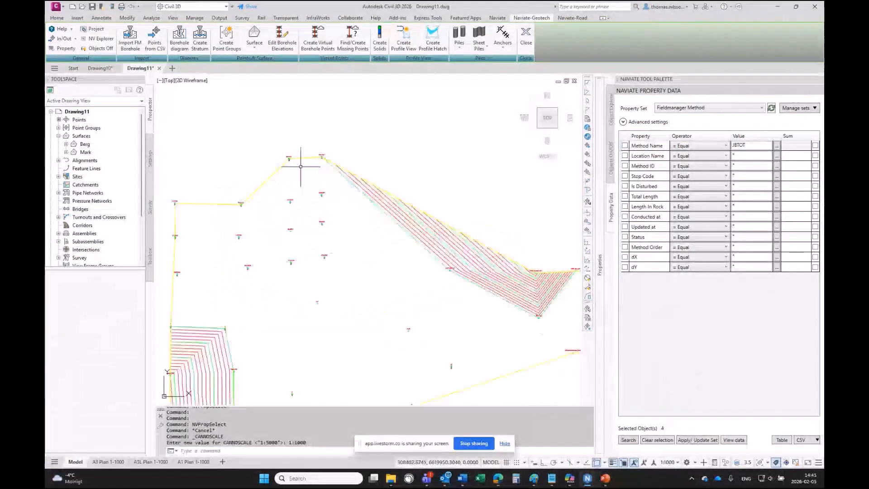
middle_click_drag(300, 167, 294, 165)
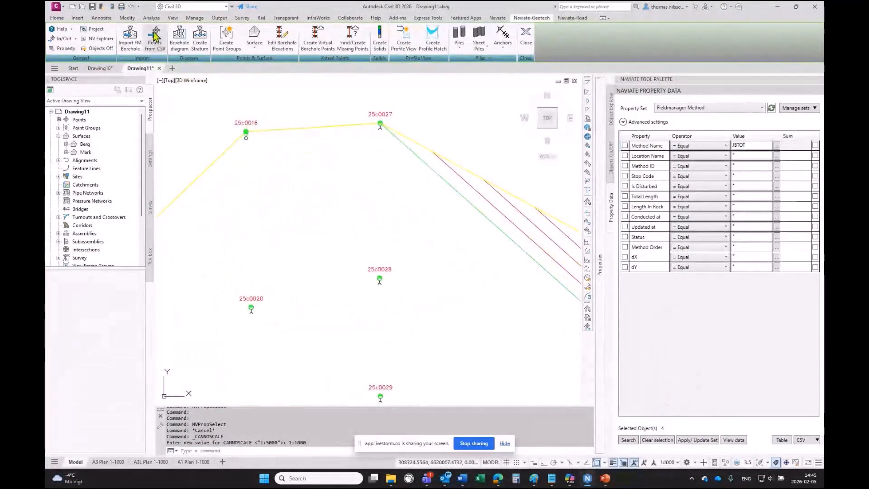
left_click(183, 41)
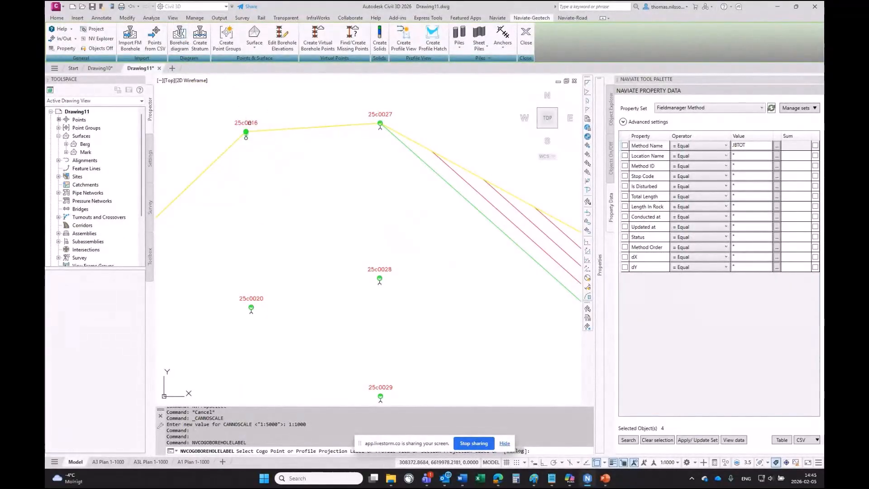
left_click(249, 123)
key("Return")
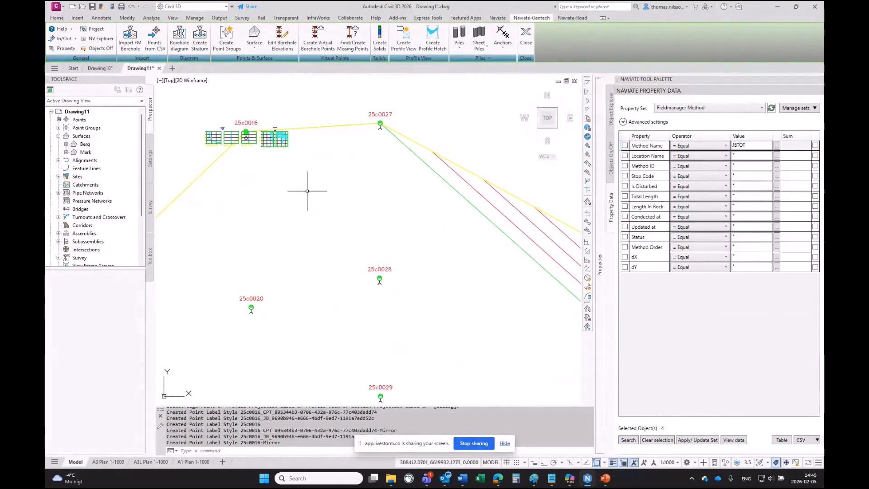
- Move the 25c0016 borehole diagram label above its point
scroll(194, 83, "up", 2)
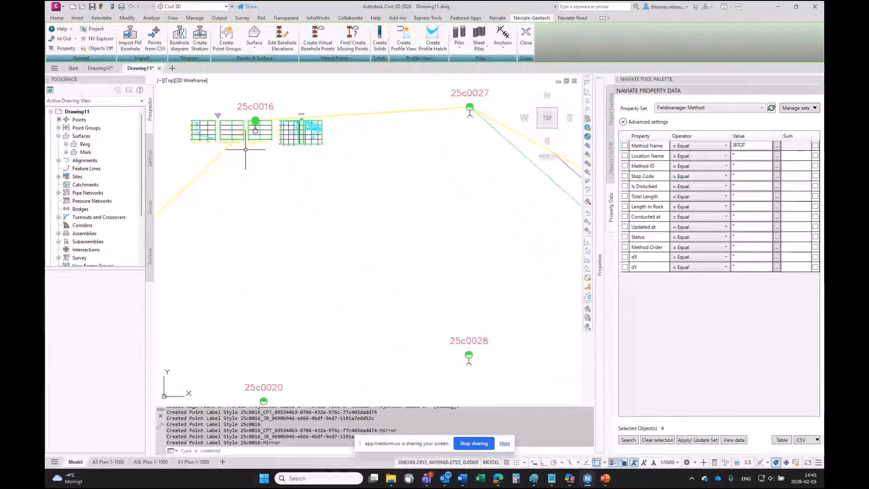
left_click(276, 171)
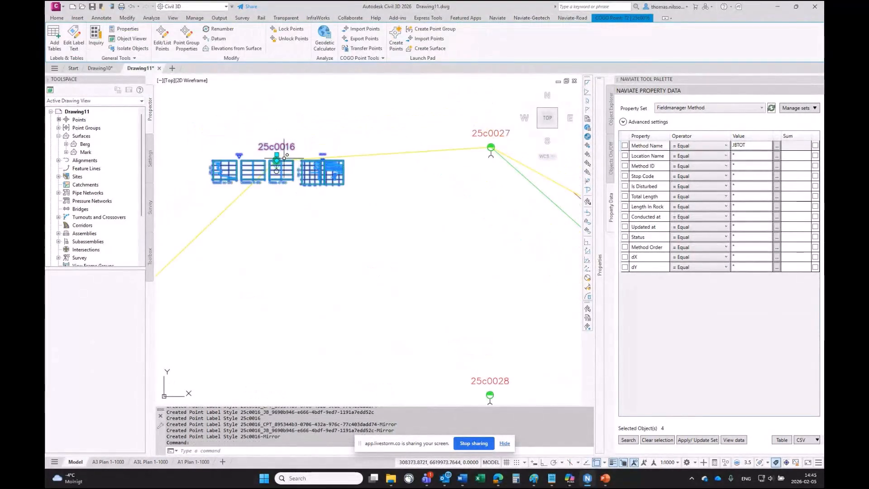
left_click(277, 155)
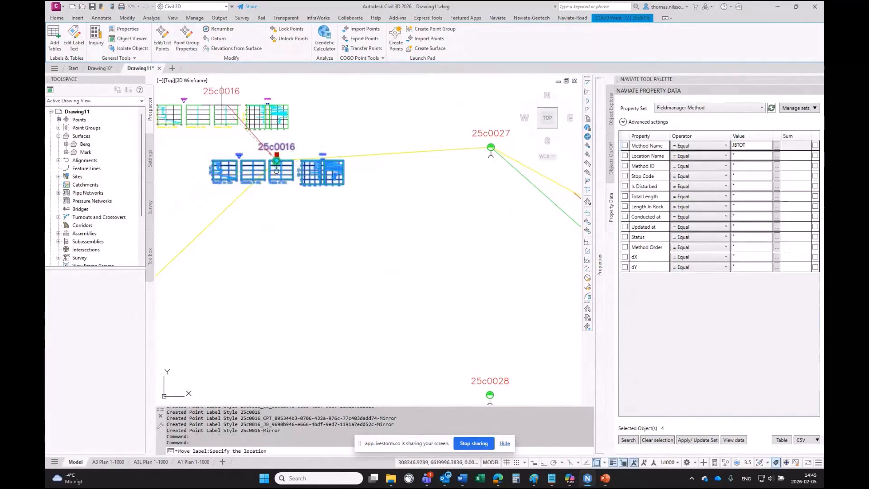
key("Escape")
key("Escape")
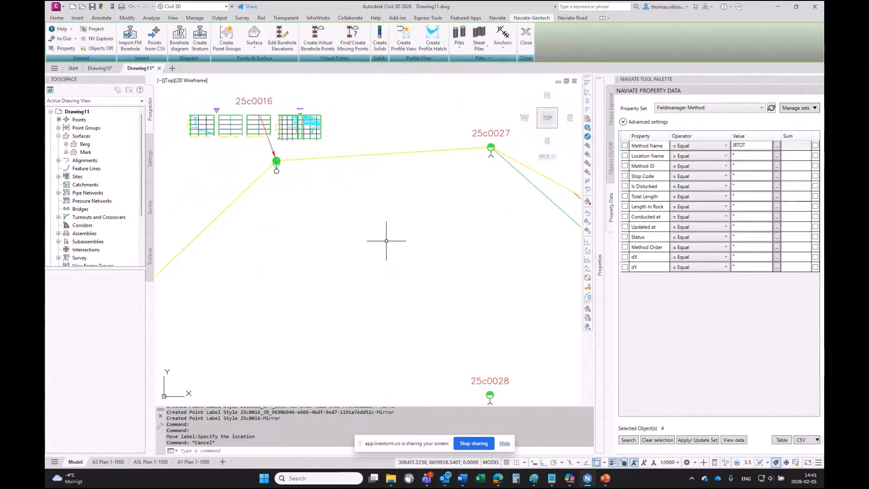
- Turn on borehole diagram plan labels for all points with point code FieldManager-Method-NV
left_click(179, 38)
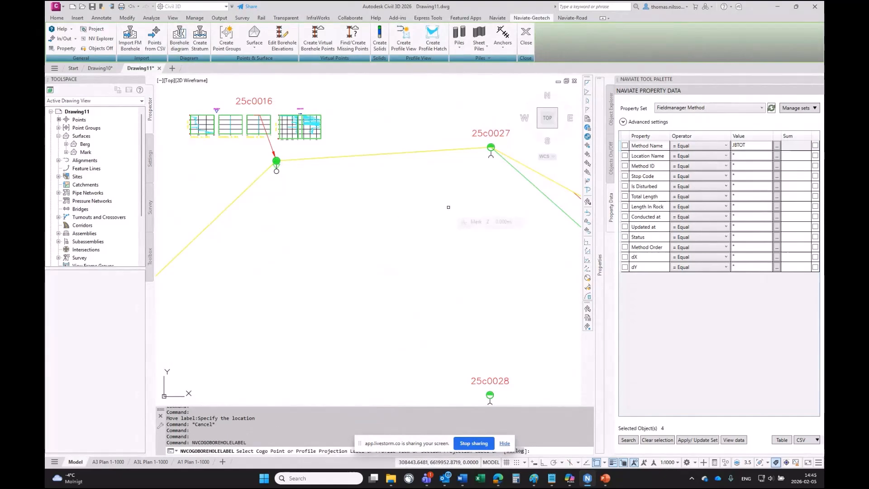
left_click(518, 450)
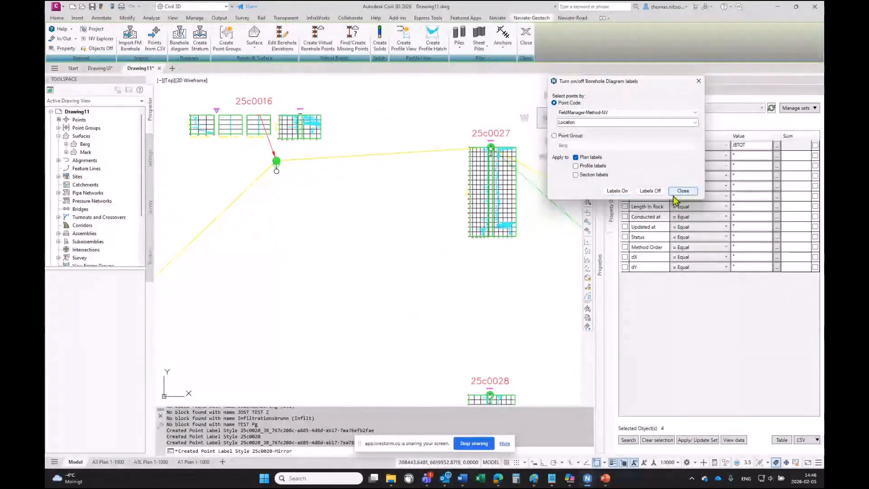
scroll(369, 283, "down", 8)
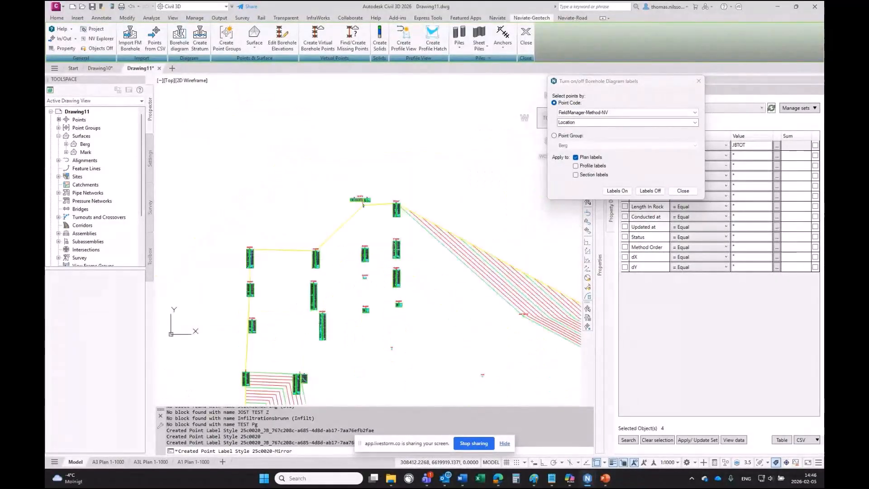
scroll(383, 240, "up", 2)
left_click(684, 191)
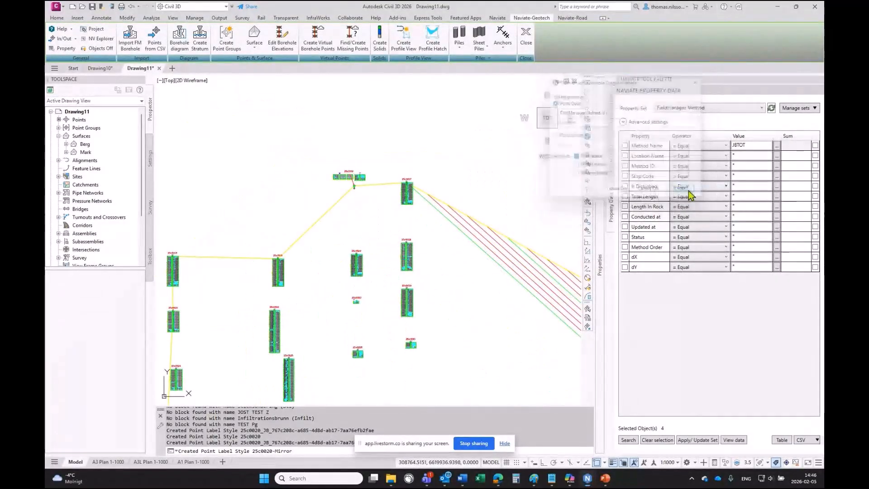
- Turn off the FM-Grid layer in the FIELDMANAGER DIAGRAM layer filter
scroll(416, 230, "up", 2)
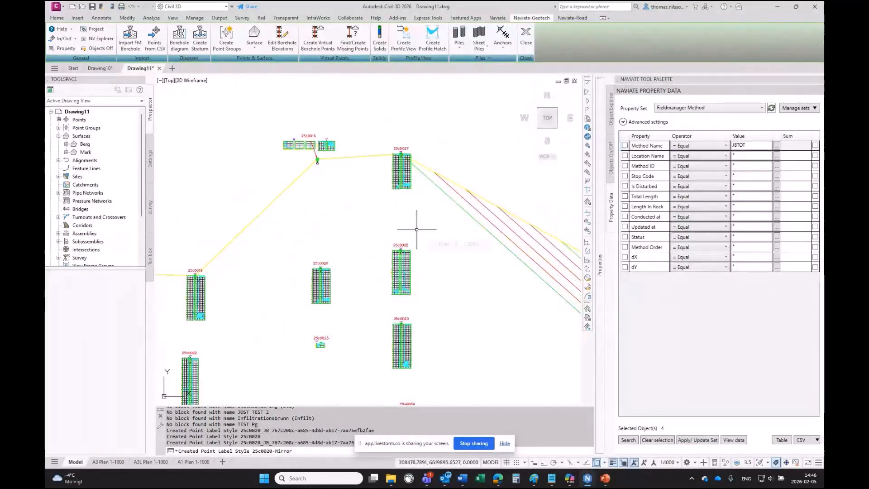
type("la")
key("Return")
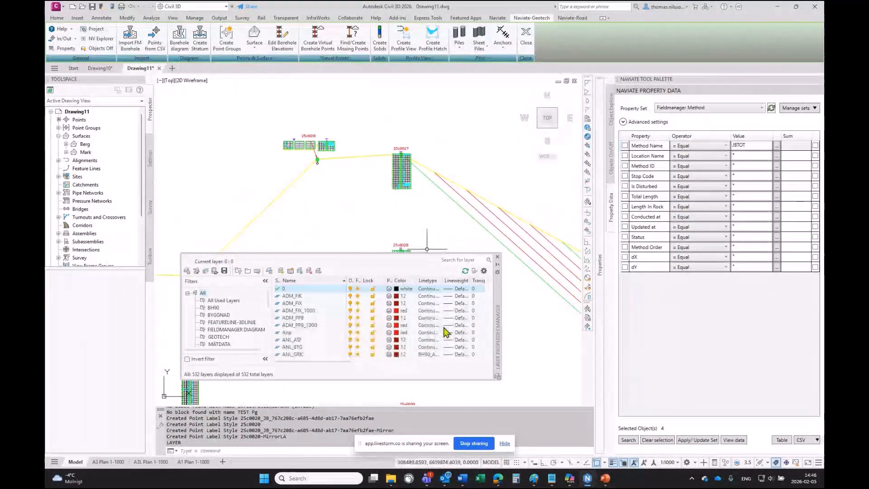
scroll(216, 330, "down", 1)
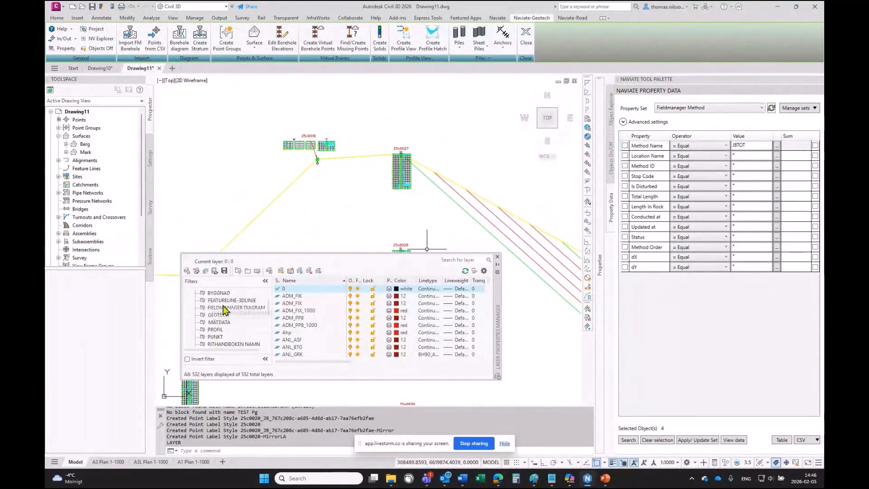
left_click(221, 307)
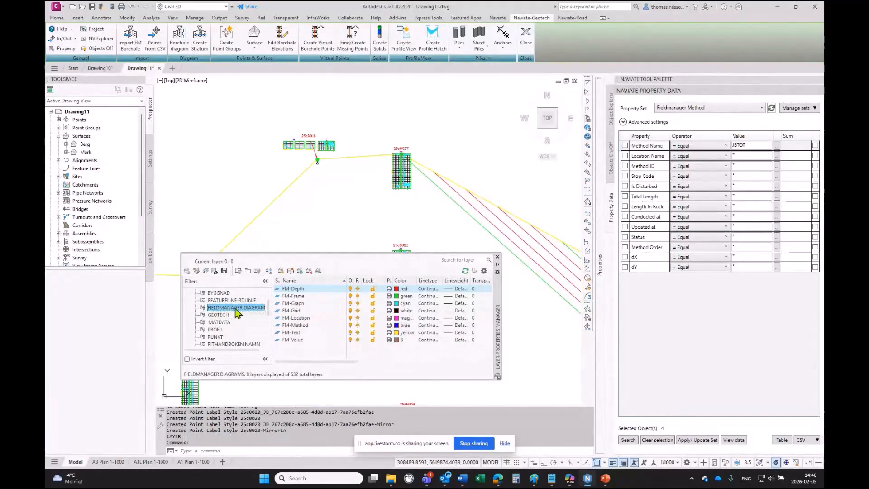
left_click(357, 310)
left_click(350, 311)
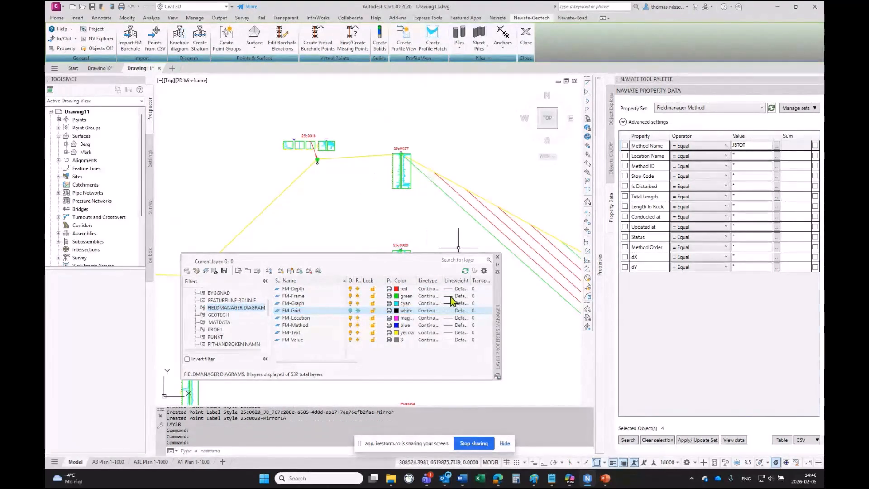
left_click(498, 257)
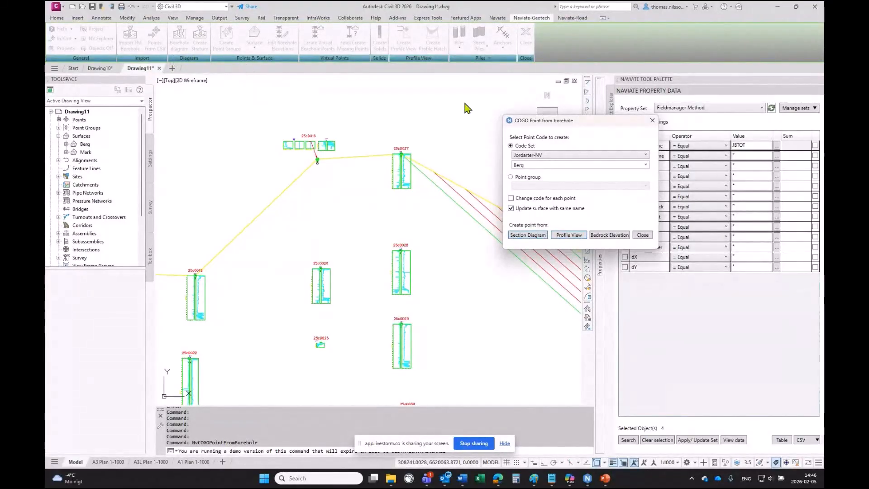
- Create a Berg cogo point from the 25c0016 section diagram at a picked elevation of about -5.84
left_click_drag(584, 126, 551, 91)
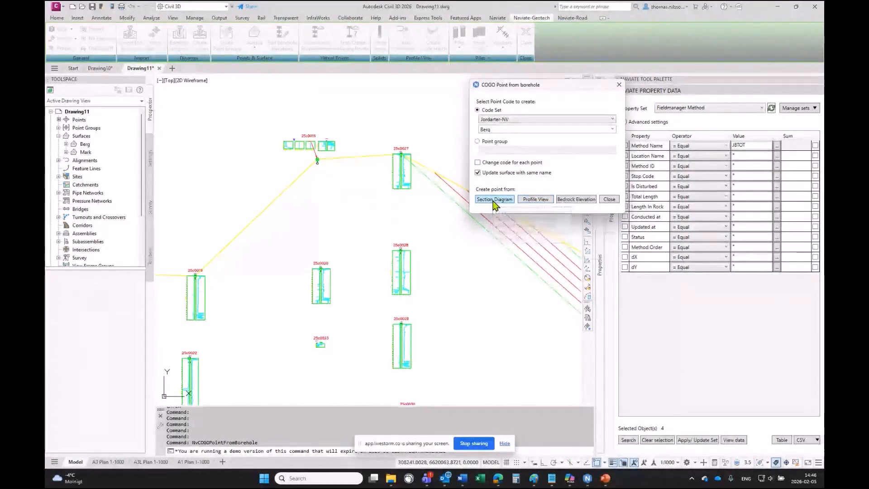
left_click(494, 200)
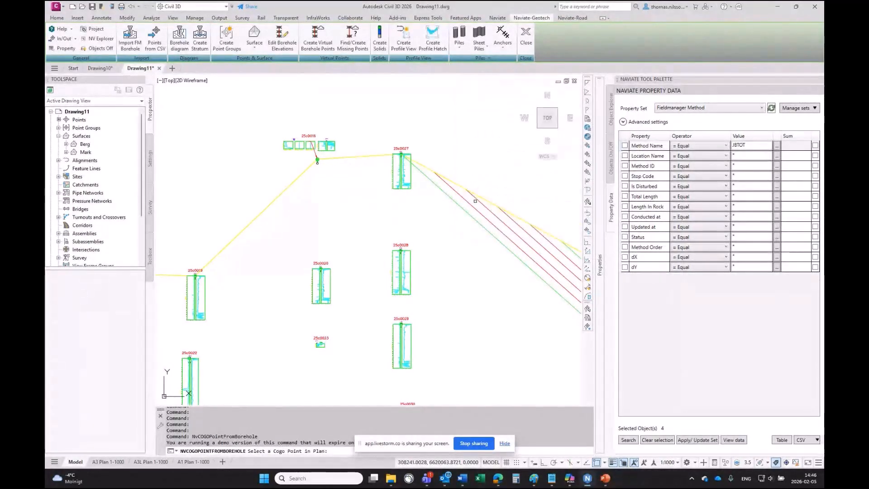
left_click(332, 144)
left_click(333, 146)
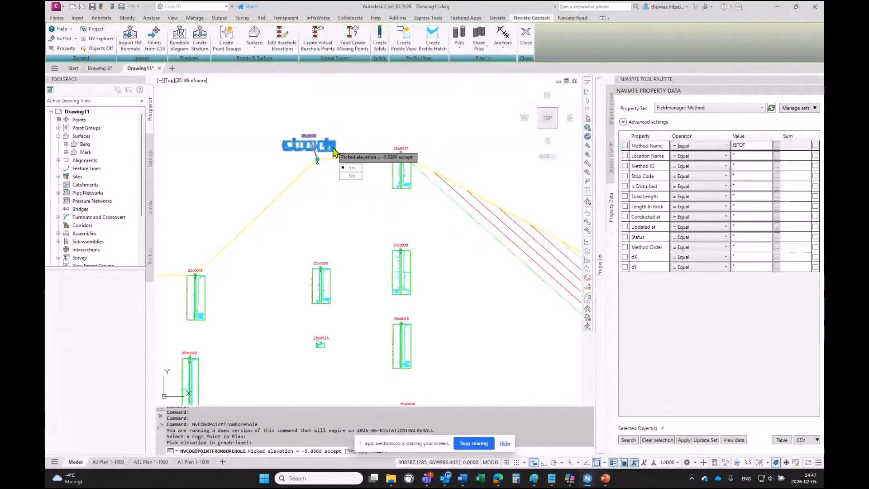
key("Return")
- Create a Berg cogo point from the 25c0027 diagram at a picked elevation of about -31.59
left_click(402, 176)
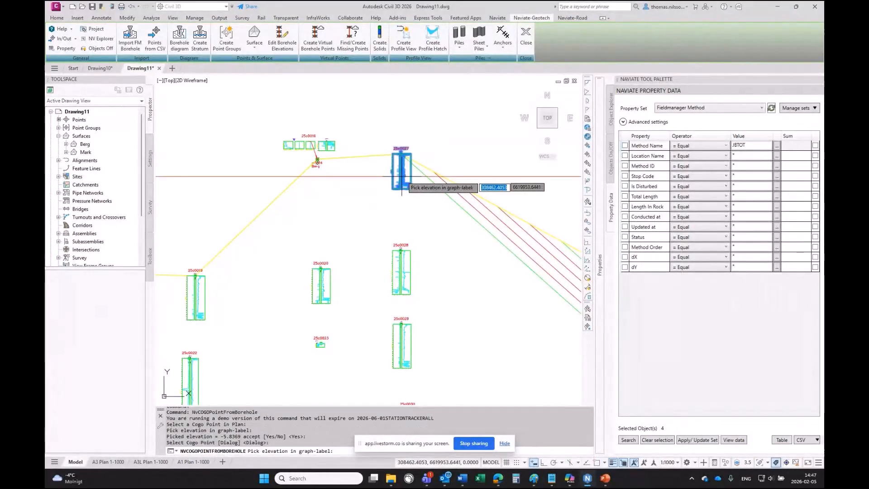
left_click(402, 186)
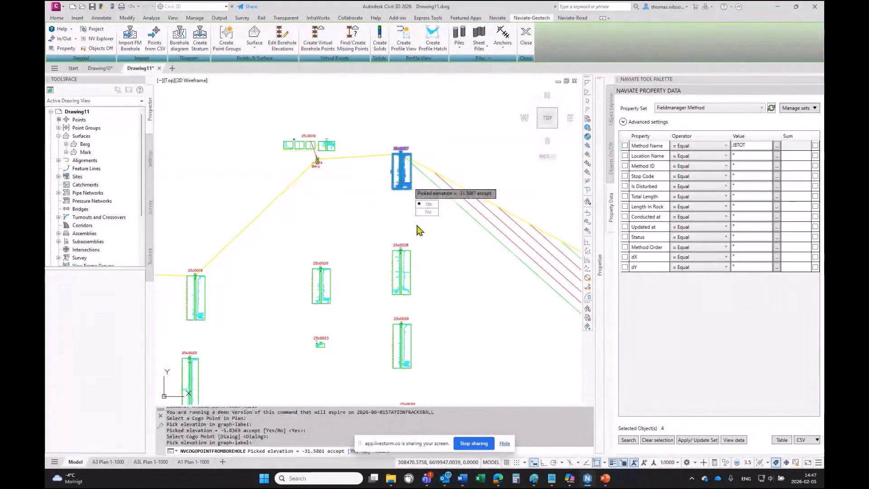
left_click(428, 204)
- Create a Berg cogo point from the 25c0028 diagram at a picked elevation of about -42.93
left_click(400, 272)
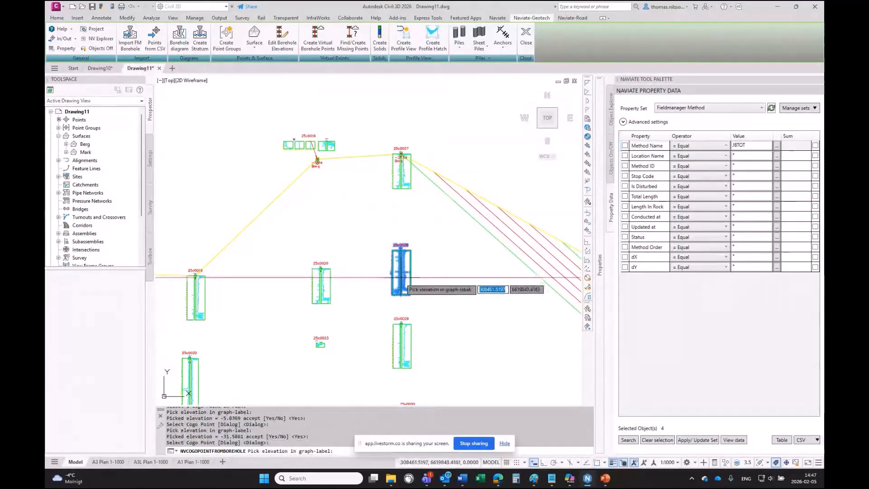
left_click(404, 294)
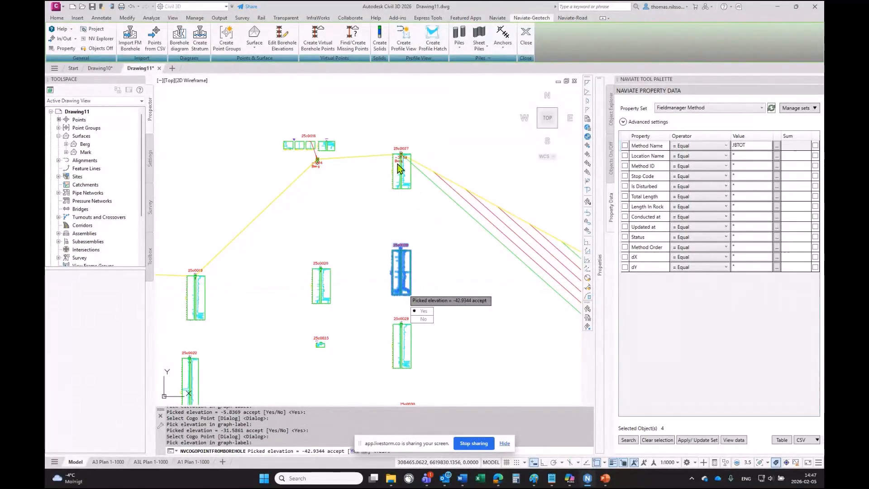
left_click(423, 311)
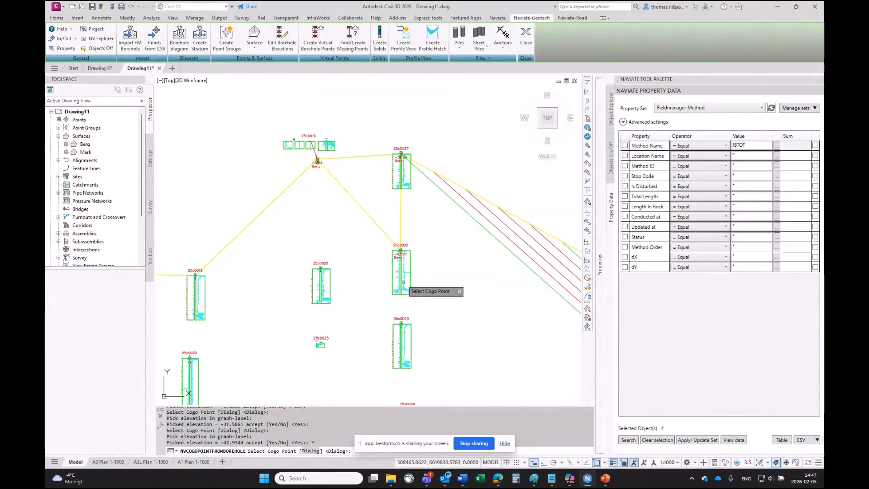
- Create a Berg cogo point from the 25c0020 diagram at a picked elevation of about -31.08
left_click(331, 289)
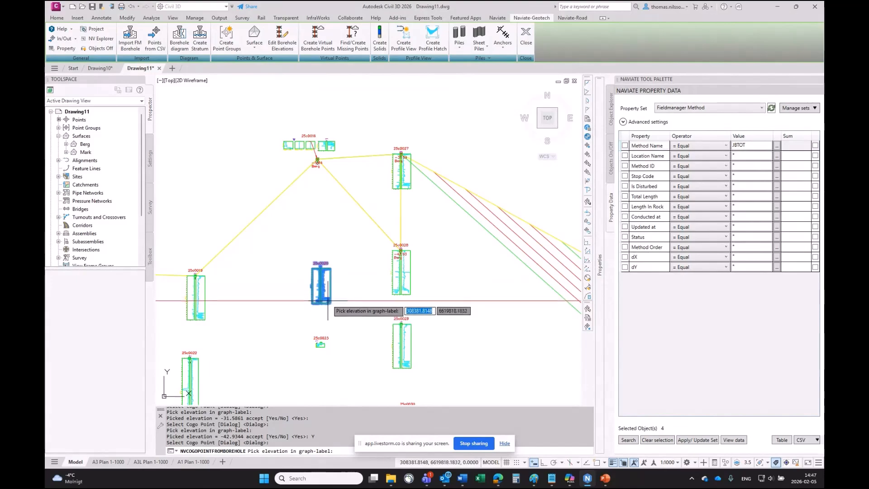
left_click(329, 301)
key("Return")
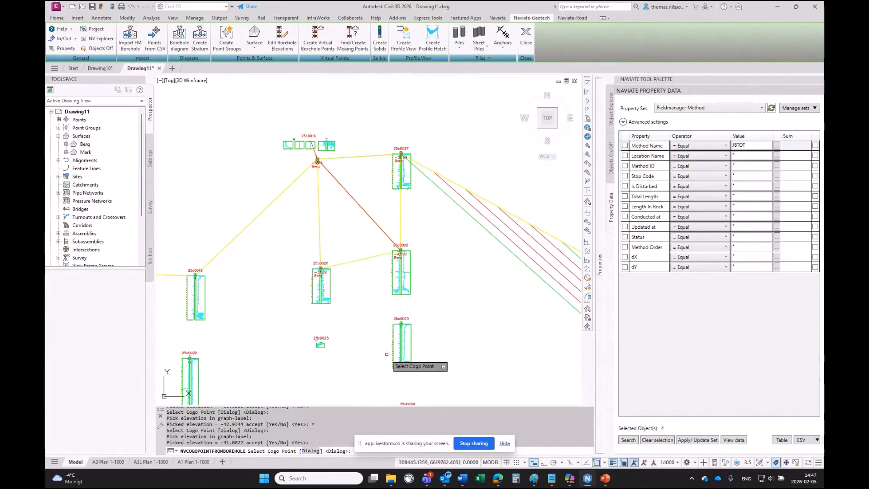
- Create a Berg cogo point from the 25c0029 diagram at a picked elevation of about -39.19
left_click(403, 359)
left_click(404, 363)
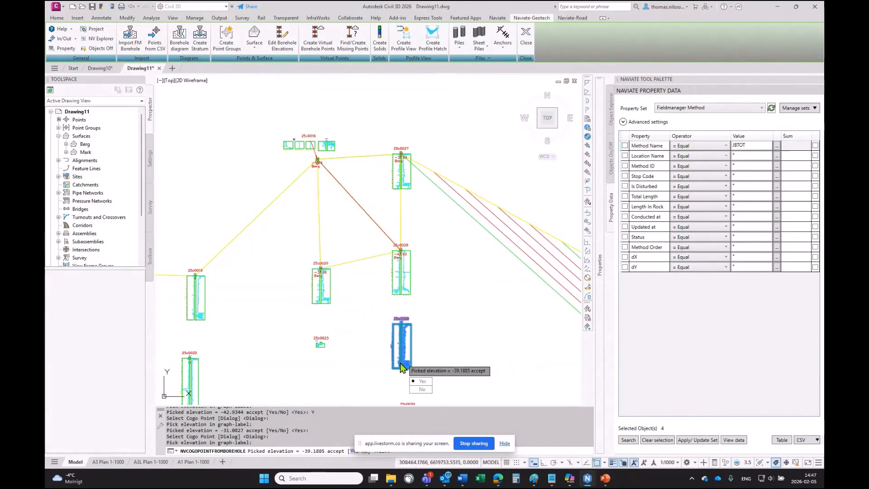
key("Return")
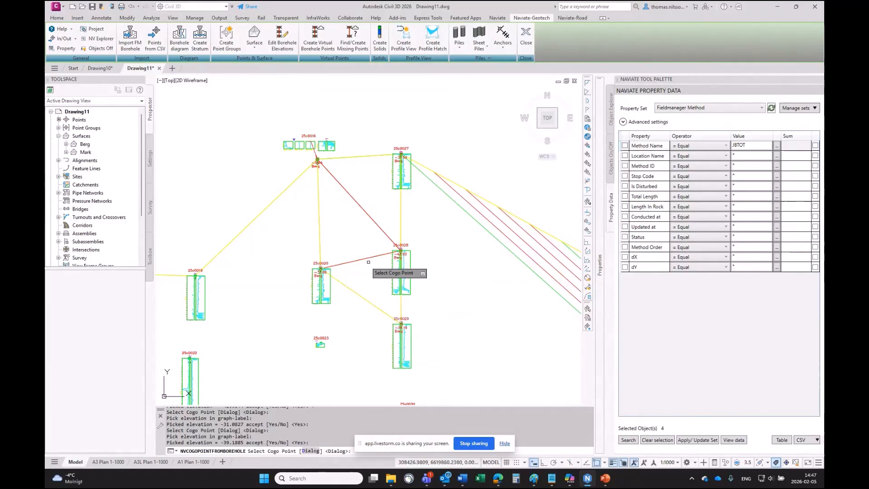
- Create a Berg cogo point from the 25c0018 diagram at a picked elevation of about -40.53
left_click(200, 315)
left_click(202, 319)
key("Return")
- Create a Berg cogo point from the 25c0022 diagram at a picked elevation of about -68.22
mouse_move(206, 325)
middle_mouse_down()
mouse_move(213, 301)
mouse_move(313, 205)
middle_mouse_up()
scroll(314, 205, "down", 2)
left_click(308, 240)
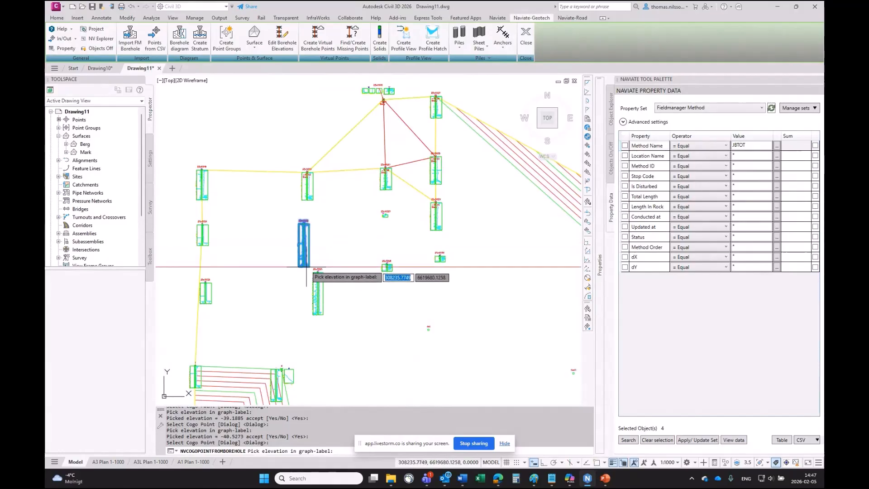
left_click(297, 257)
key("Return")
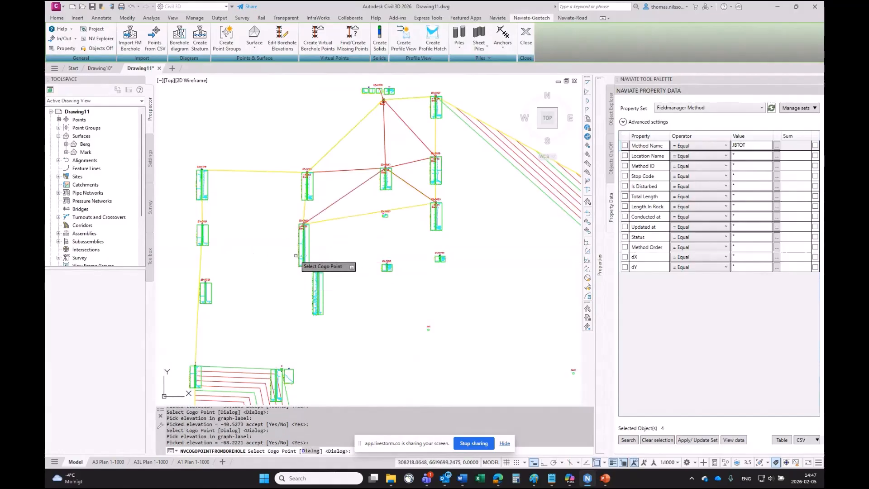
- Create a Berg cogo point from the borehole diagram west of 25c0022 at a picked elevation of about -29.98
left_click(206, 240)
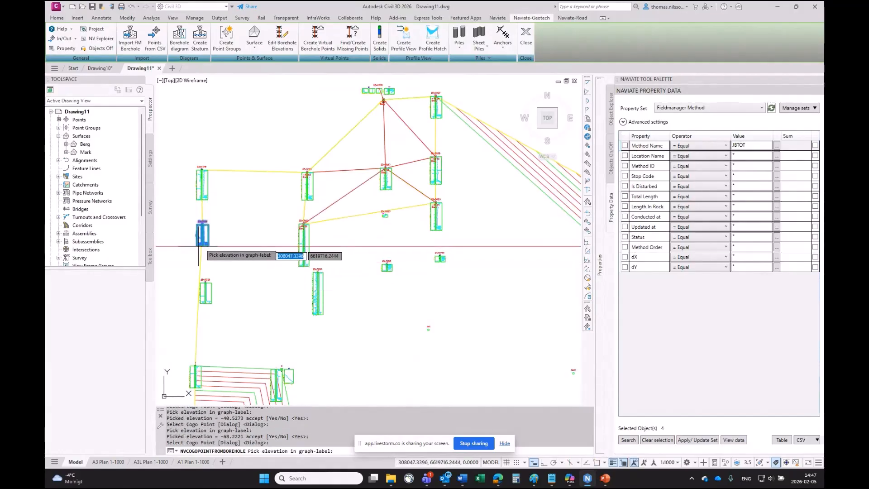
left_click(205, 242)
key("Return")
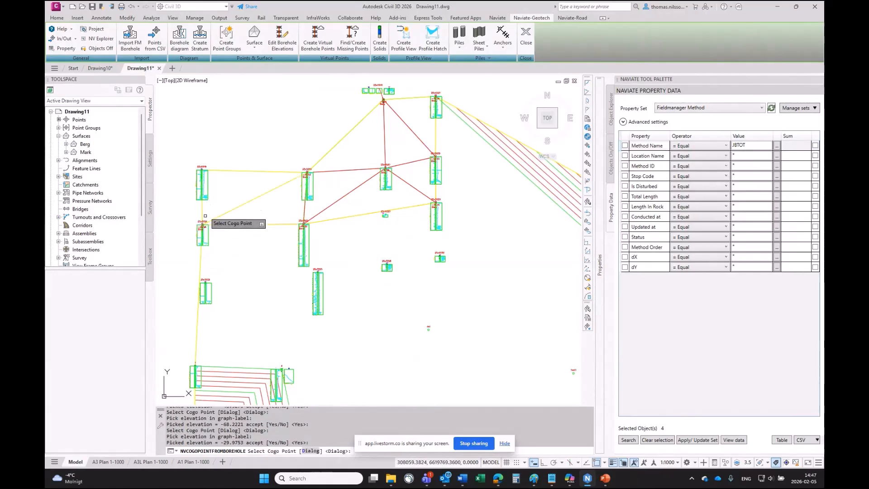
- Create a Berg cogo point from the northwestern borehole diagram at about -42.85 and close the cogo point dialog
left_click(209, 190)
left_click(208, 190)
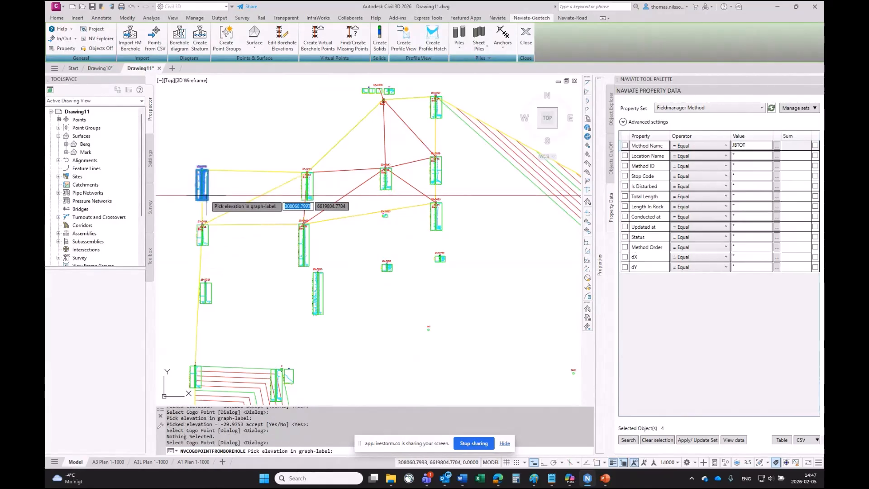
left_click(210, 198)
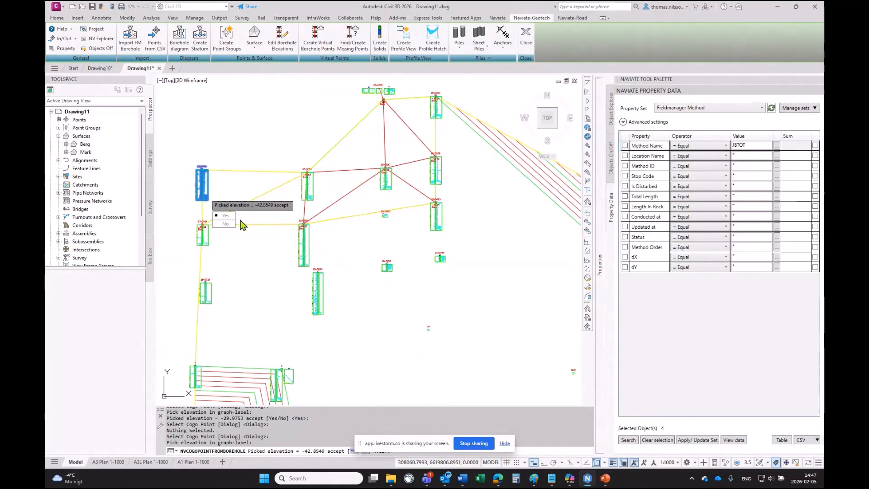
key("Return")
key("Return")
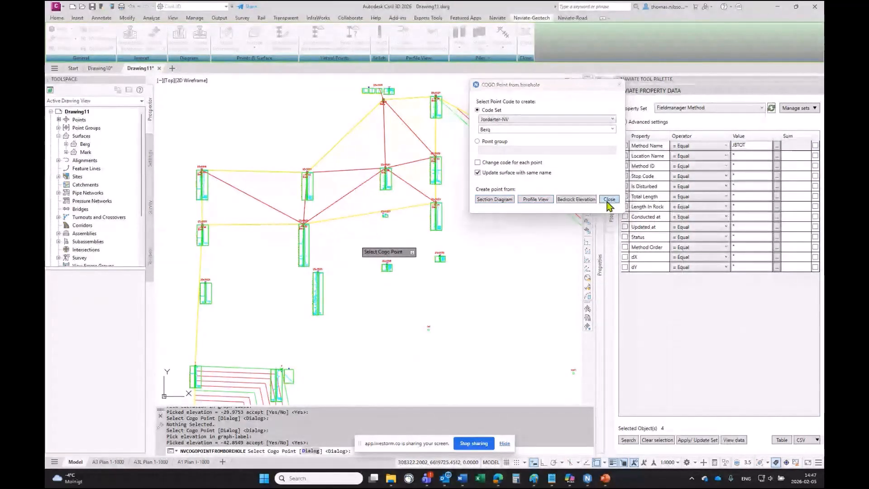
left_click(608, 200)
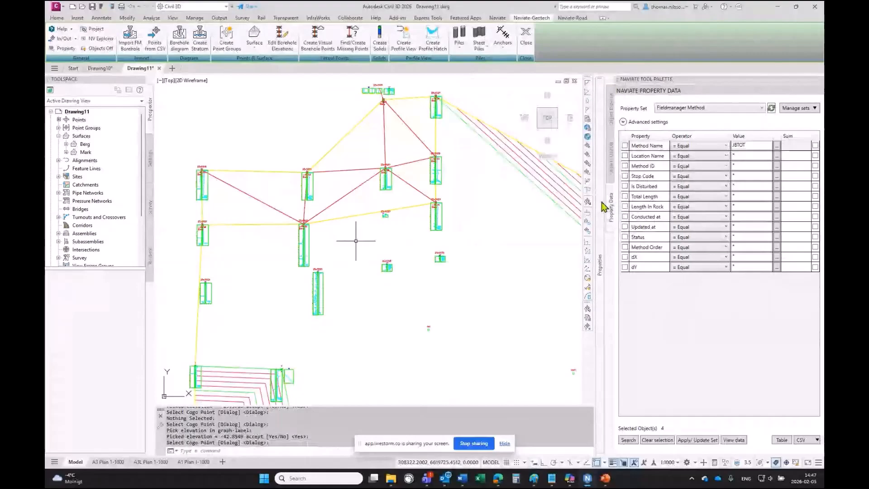
mouse_move(602, 206)
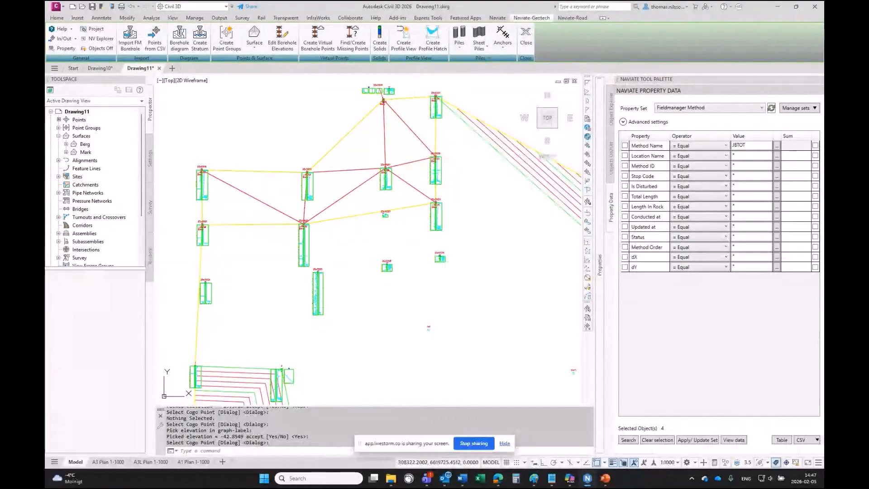
key("super+d")
key("super+d")
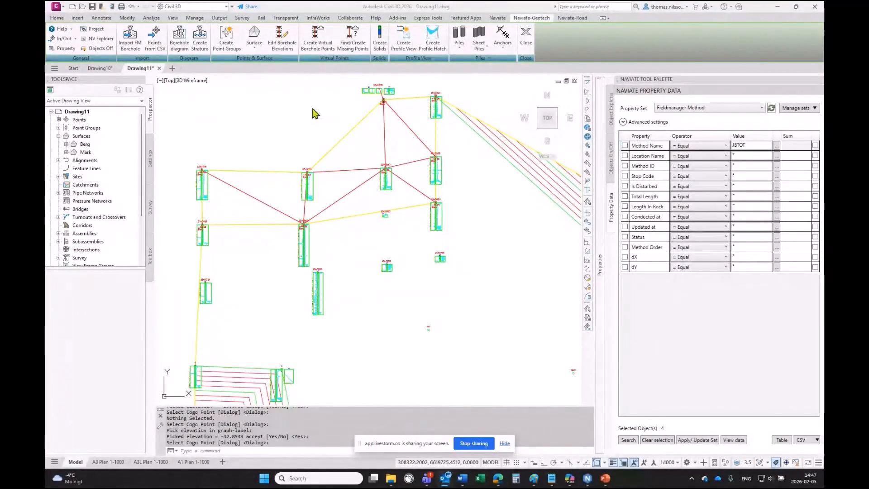
- Start Create Profile View and draw an alignment through three borehole locations from west to east
left_click(400, 51)
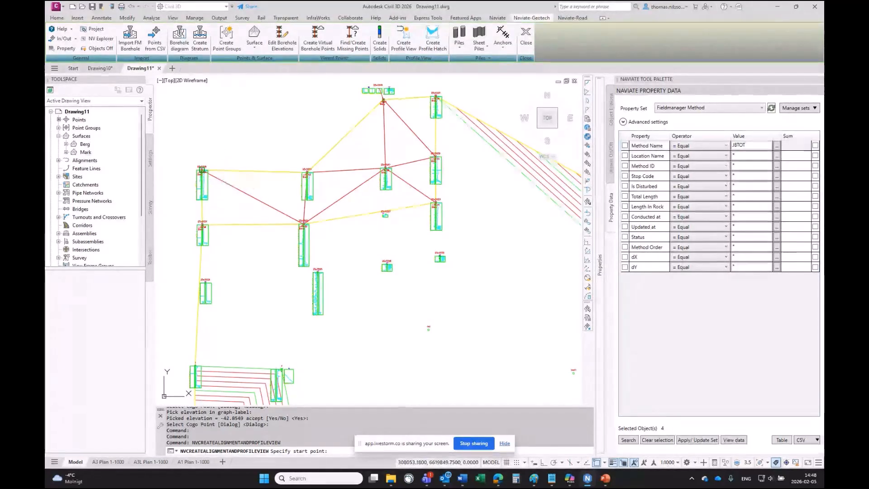
left_click(202, 170)
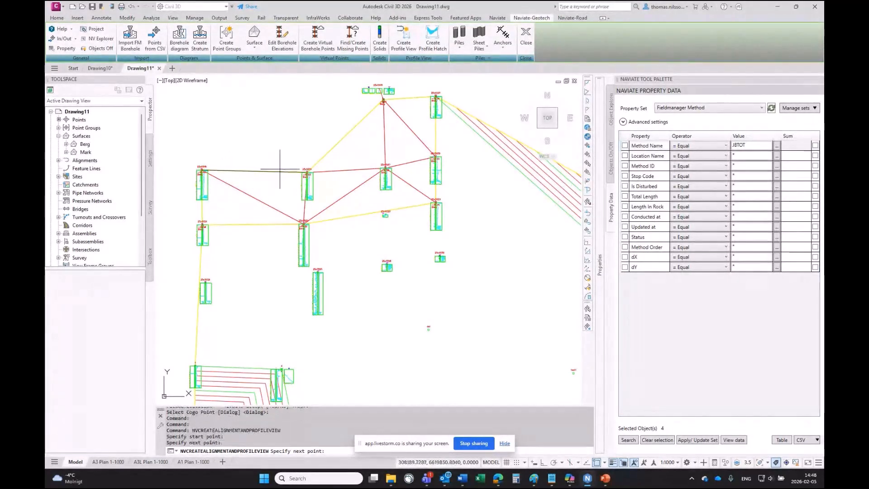
left_click(385, 168)
left_click(436, 157)
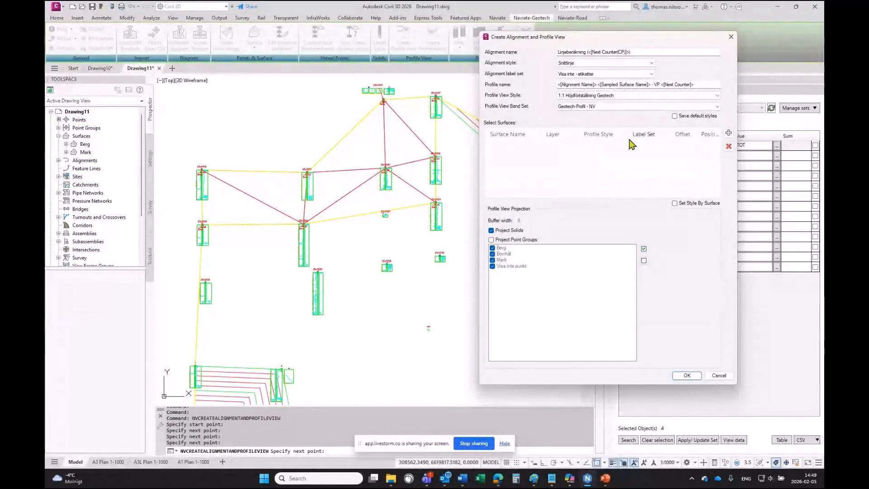
- Add the Berg and Mark surfaces to the profile, removing the duplicate Mark entry
left_click(729, 133)
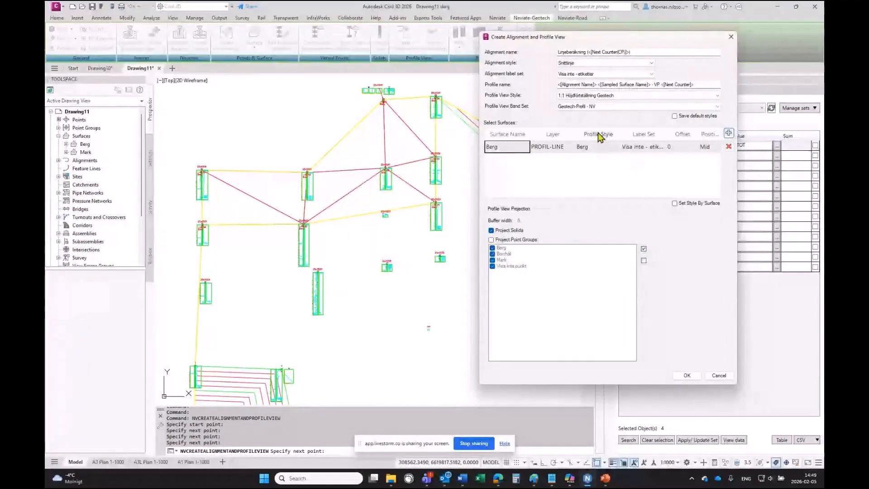
left_click(729, 132)
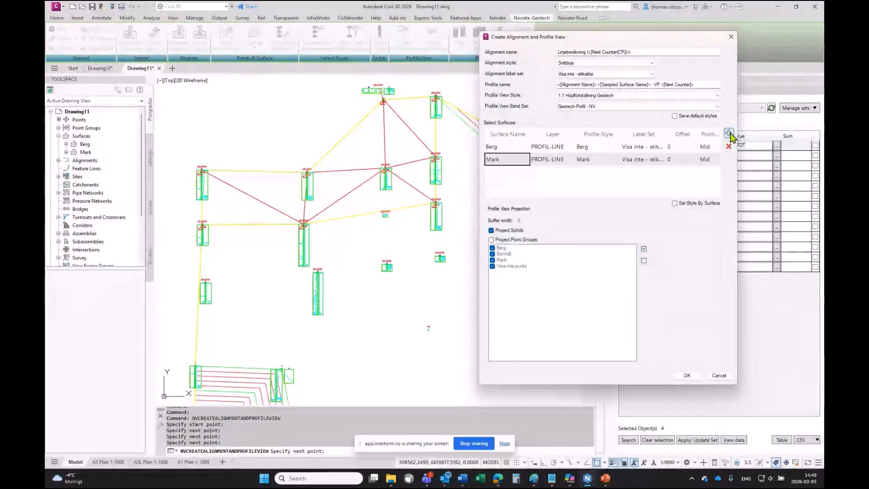
left_click(728, 133)
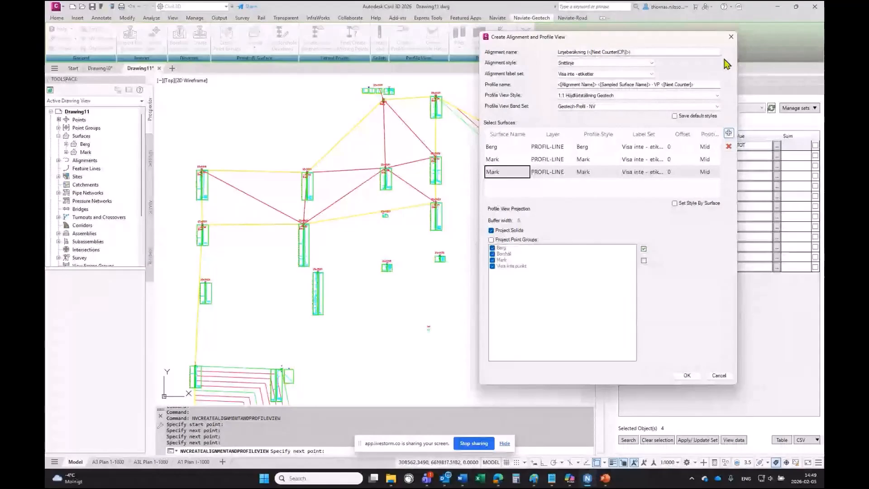
left_click(728, 147)
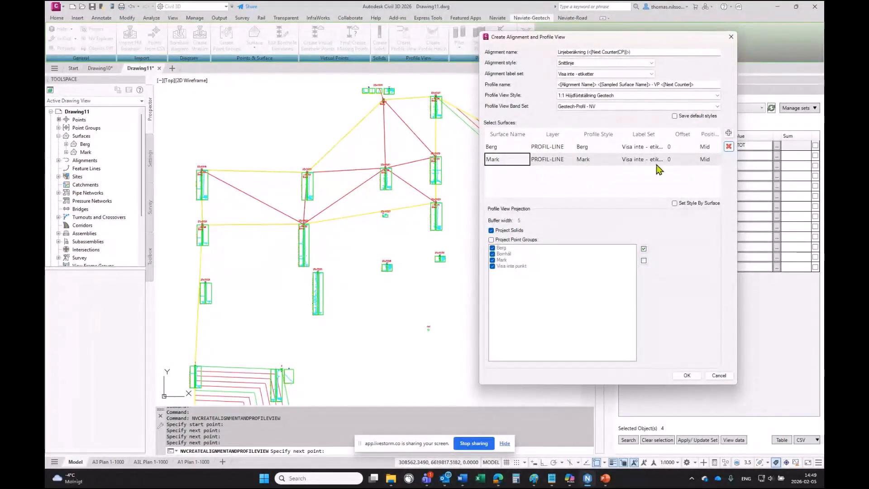
- Project only the Borrhål point group into the profile view and confirm the alignment and profile settings
left_click(492, 241)
left_click(492, 248)
left_click(492, 260)
left_click(492, 266)
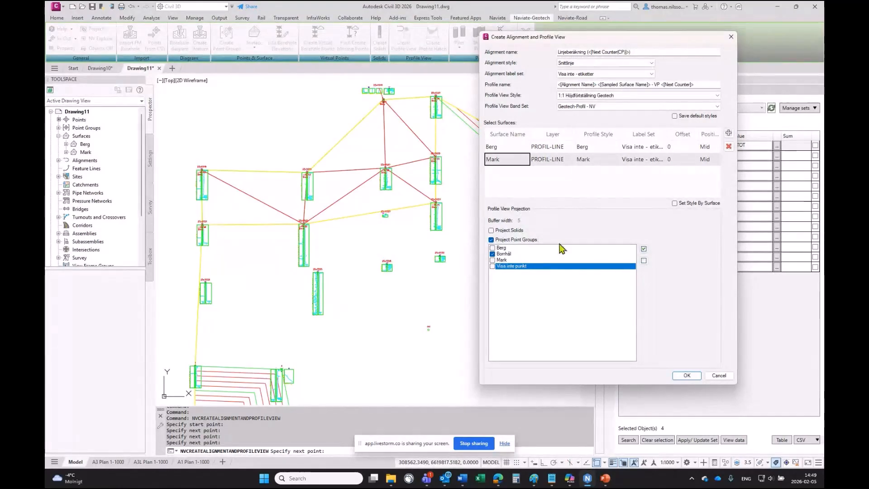
left_click(689, 377)
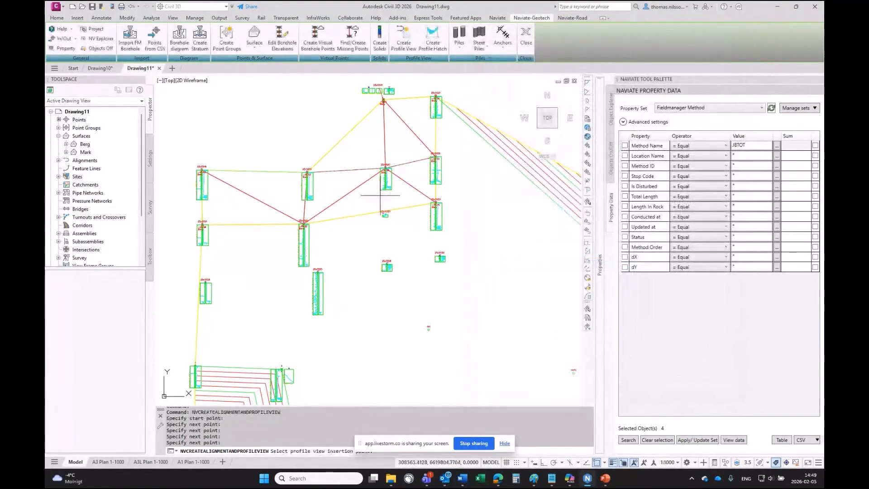
- Place the profile view above the boreholes and accept projecting the four cogo points into it
mouse_move(306, 134)
middle_mouse_down()
mouse_move(354, 233)
mouse_move(368, 238)
middle_mouse_up()
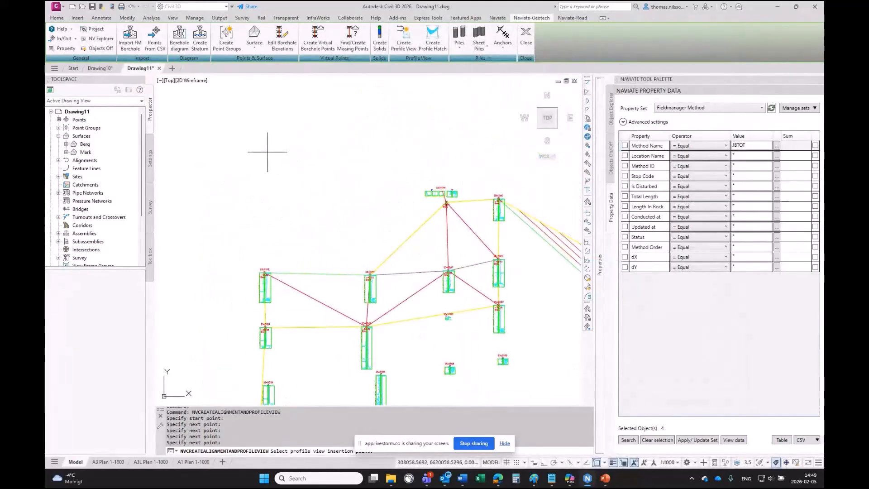
left_click(303, 175)
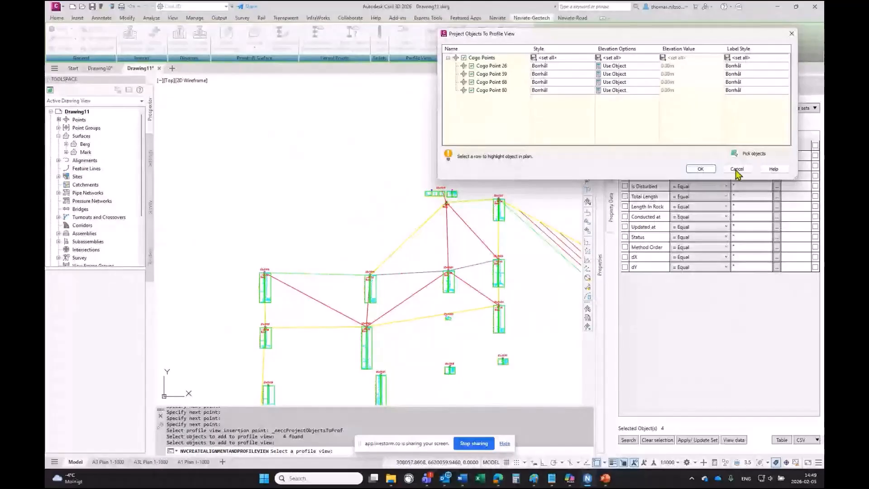
left_click(702, 170)
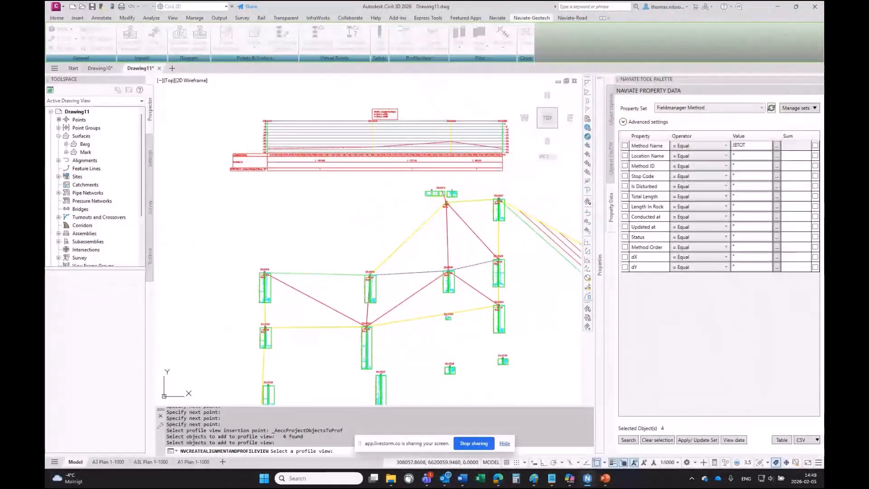
scroll(271, 107, "up", 2)
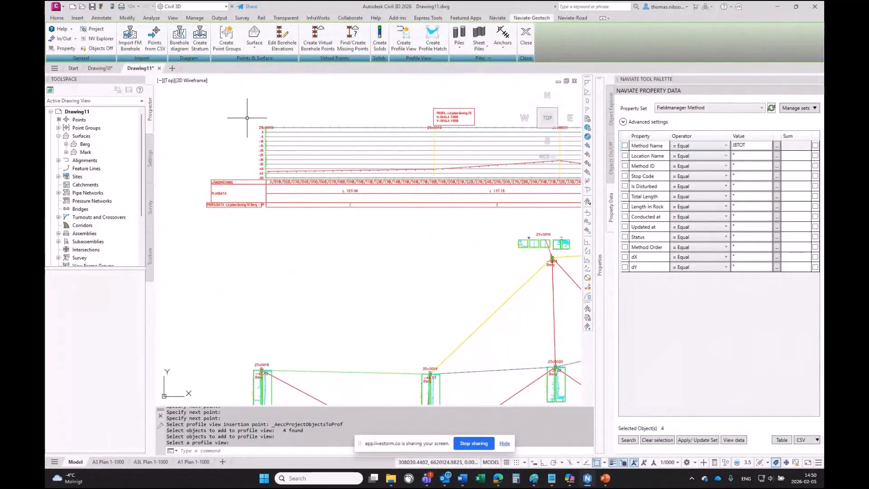
left_click(261, 126)
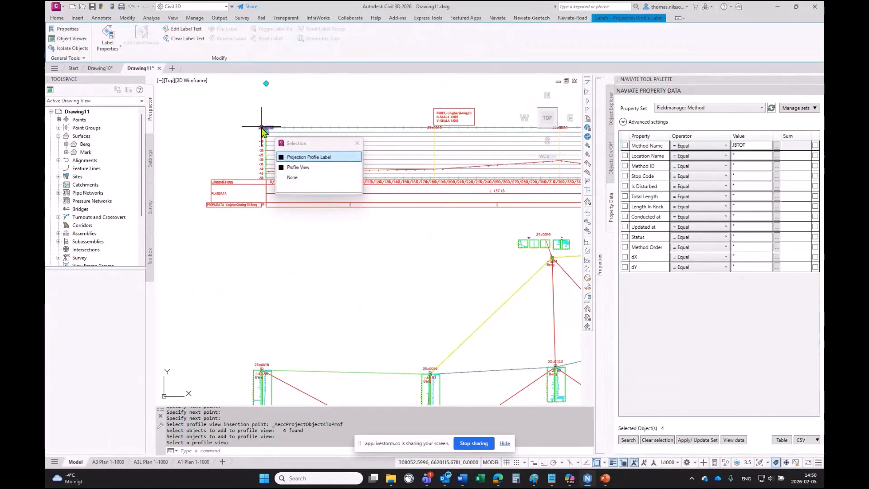
left_click(261, 126)
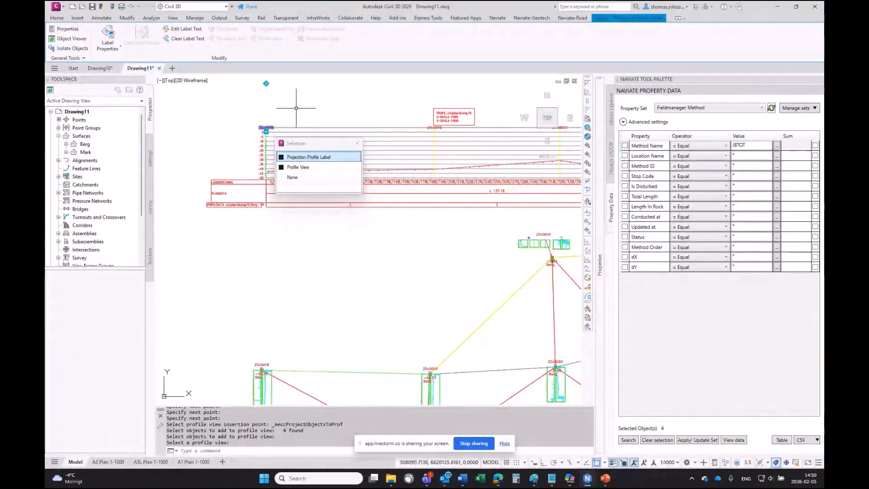
key("Escape")
- Add borehole diagram labels to the projected cogo points in the profile view
left_click(181, 51)
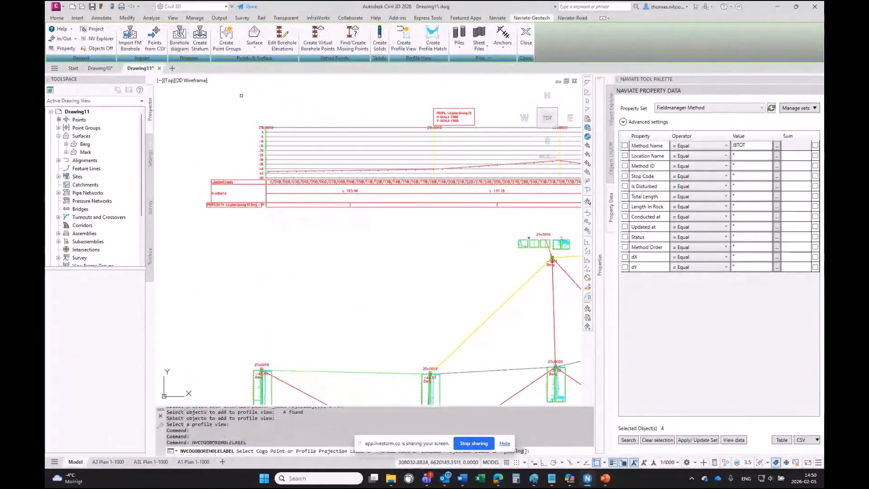
left_click(283, 195)
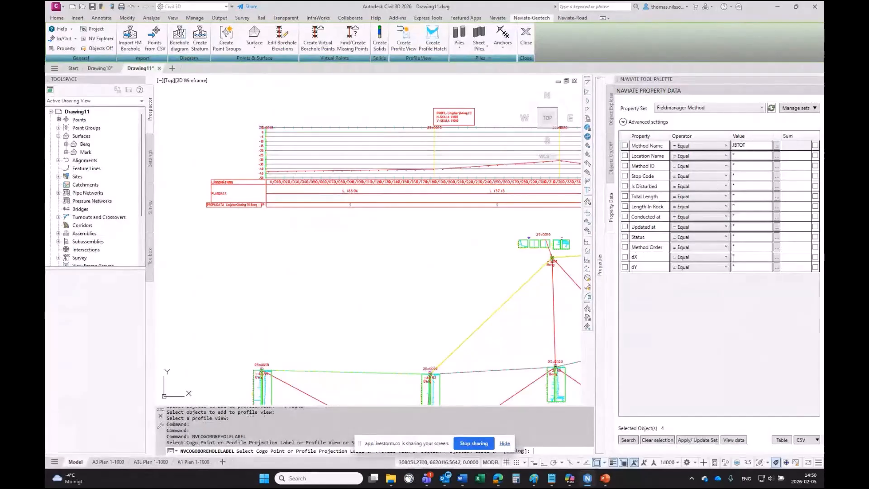
key("Return")
scroll(278, 178, "up", 8)
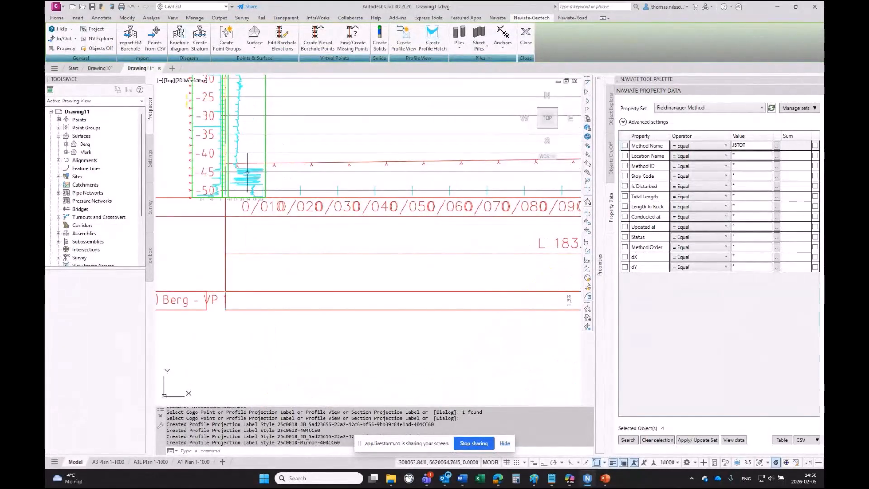
scroll(262, 177, "down", 4)
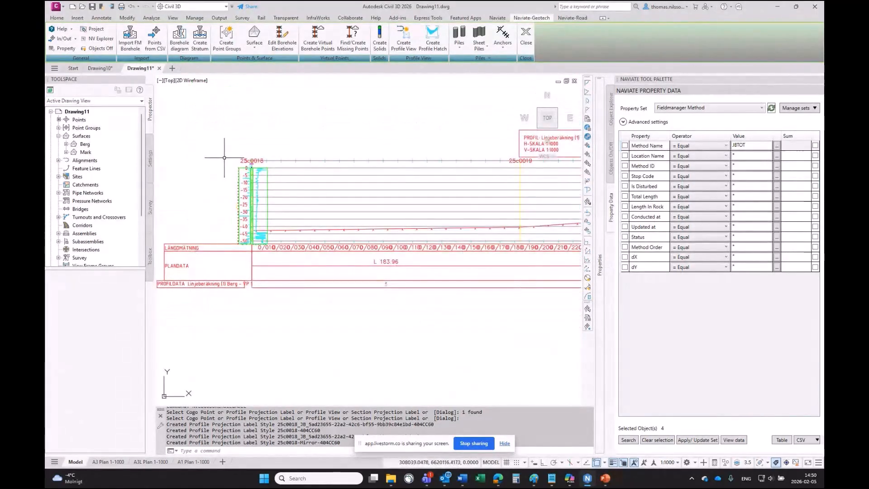
- Move the 25c0018 borehole diagram label up and to the left of the profile view
left_click(247, 161)
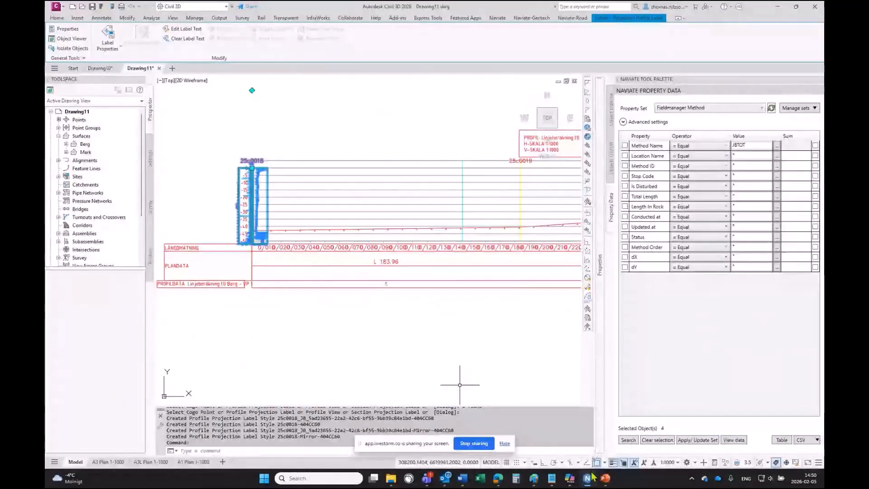
key("F3")
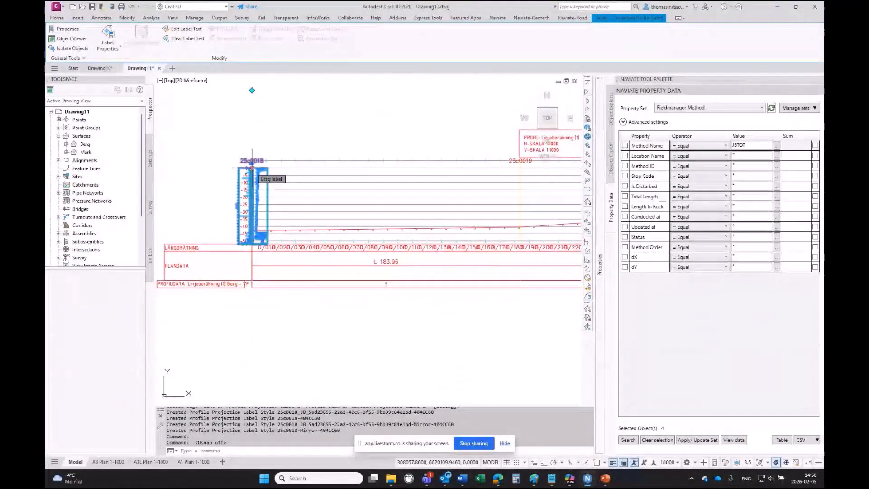
left_click(252, 168)
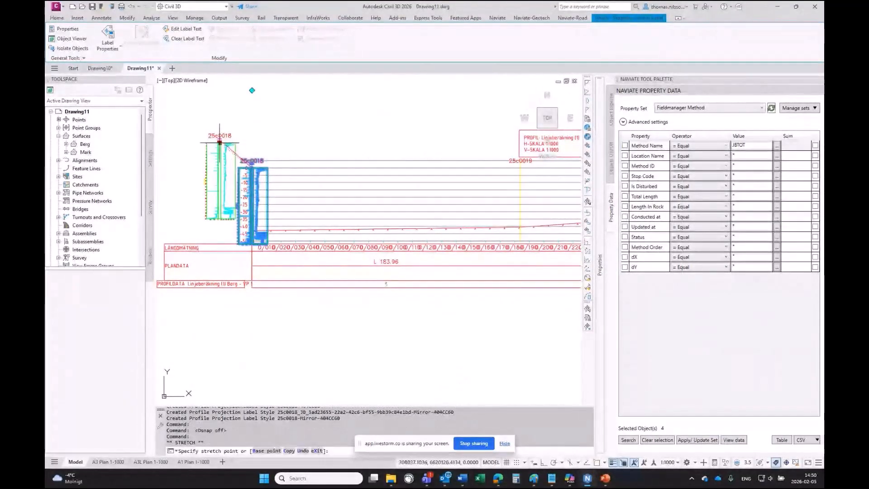
left_click(218, 141)
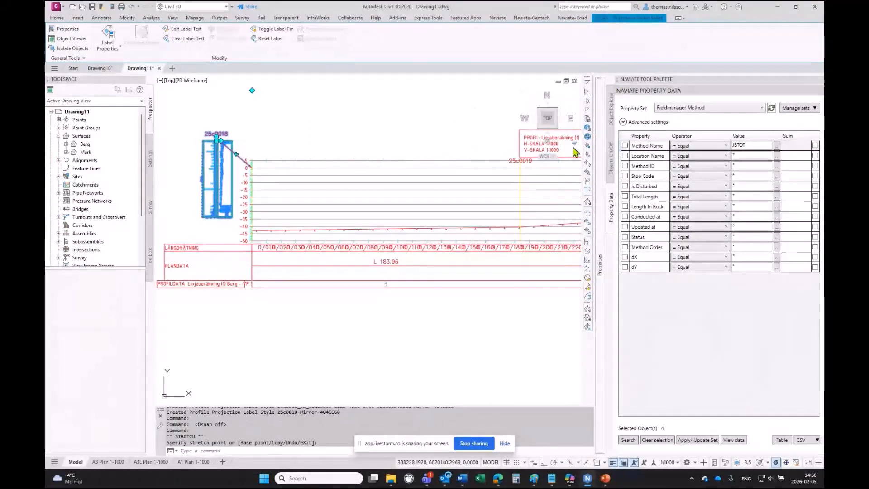
- Change the label's profile projection label style to 25c0018-Mirror-404CC60
mouse_move(600, 181)
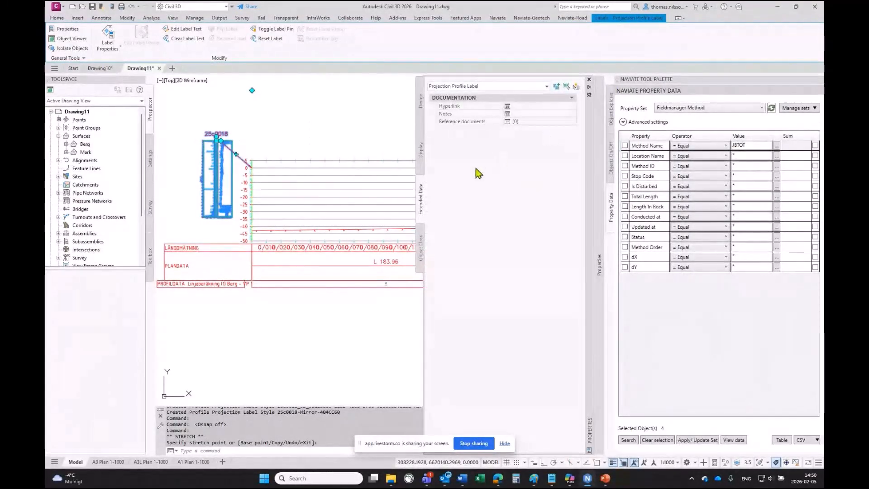
left_click(421, 99)
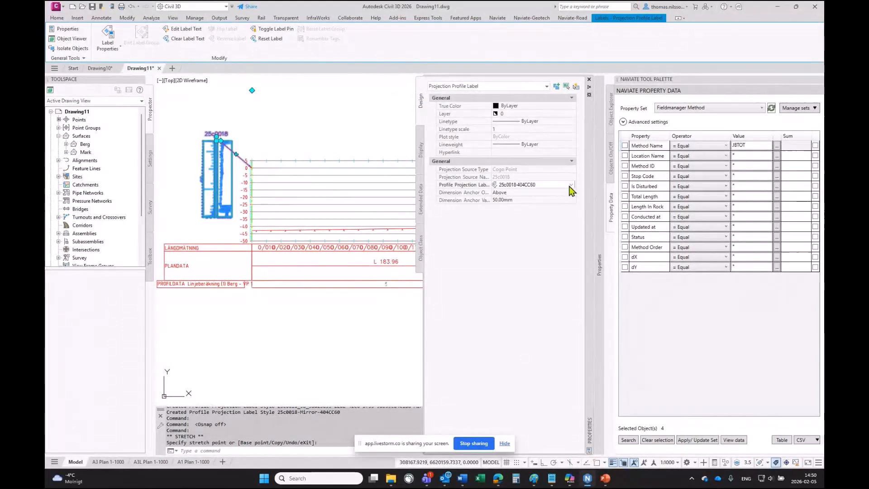
left_click(571, 185)
left_click(571, 185)
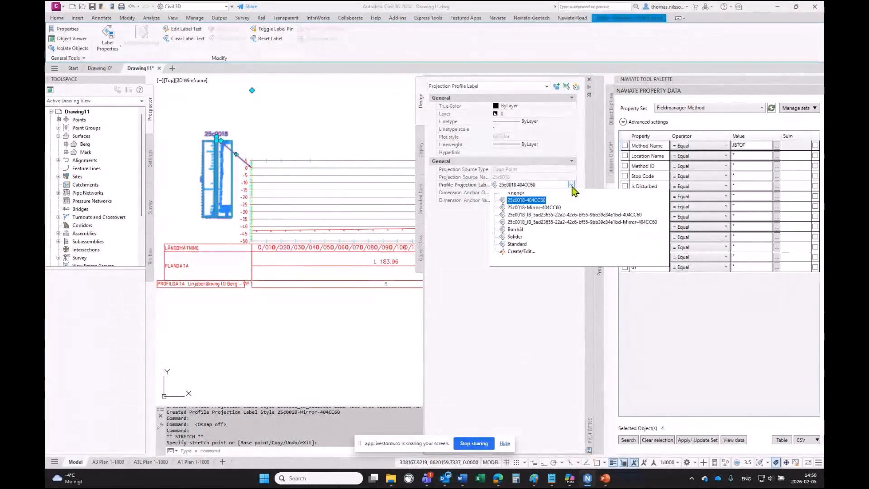
left_click(552, 208)
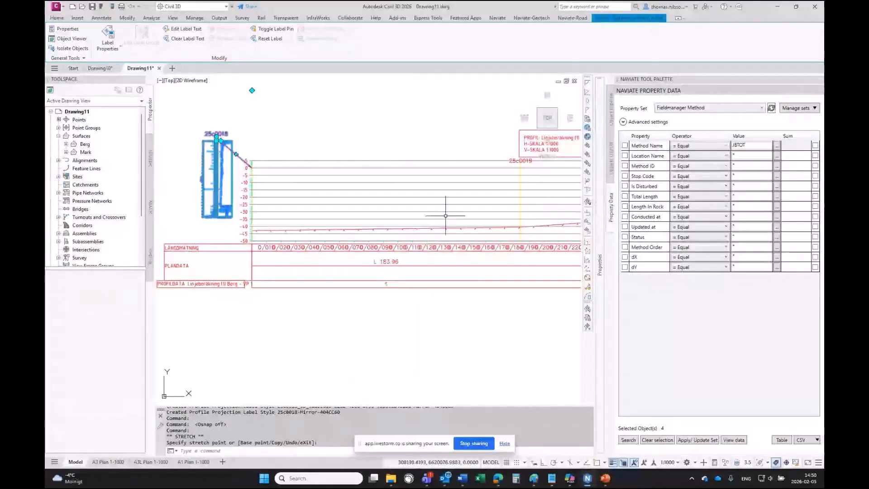
mouse_move(592, 167)
left_click(571, 185)
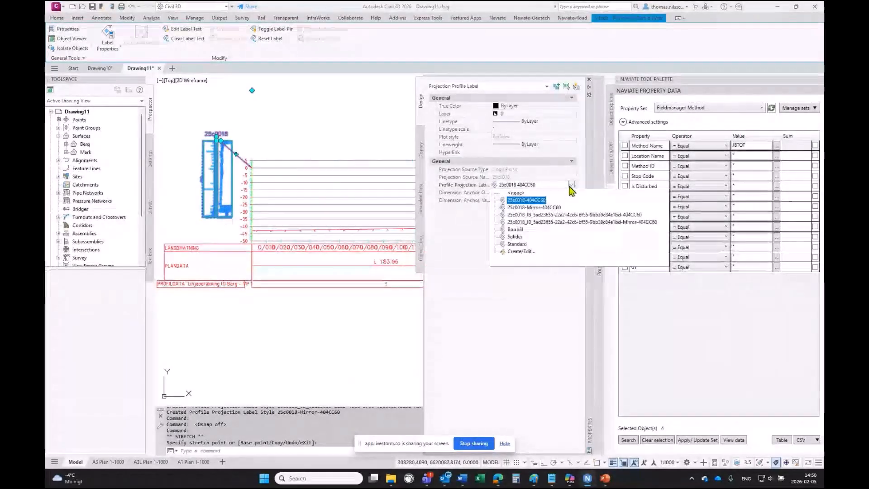
left_click(541, 207)
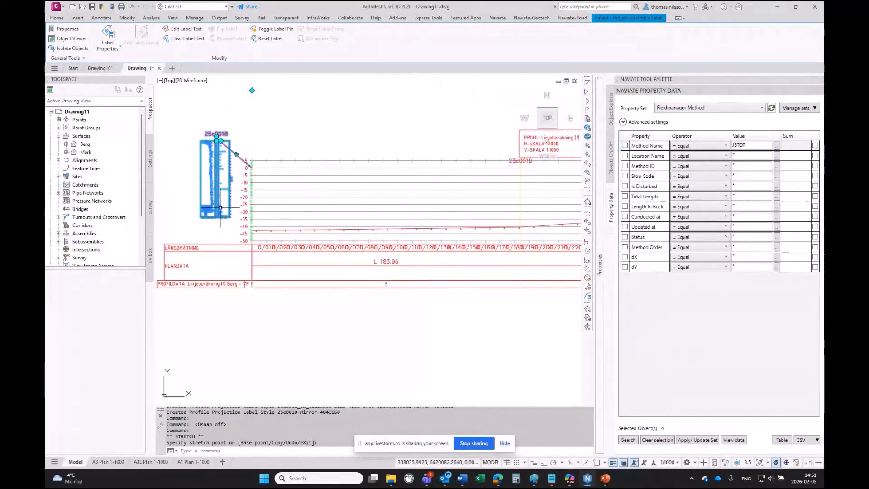
- Zoom in to examine the mirrored 25c0018 borehole diagram against the profile view's elevation scale
scroll(263, 167, "up", 8)
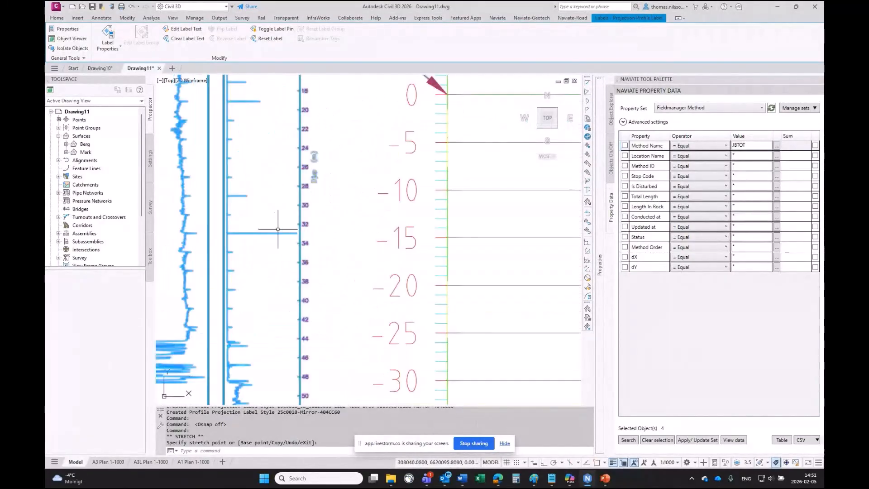
scroll(316, 260, "down", 2)
scroll(325, 277, "down", 2)
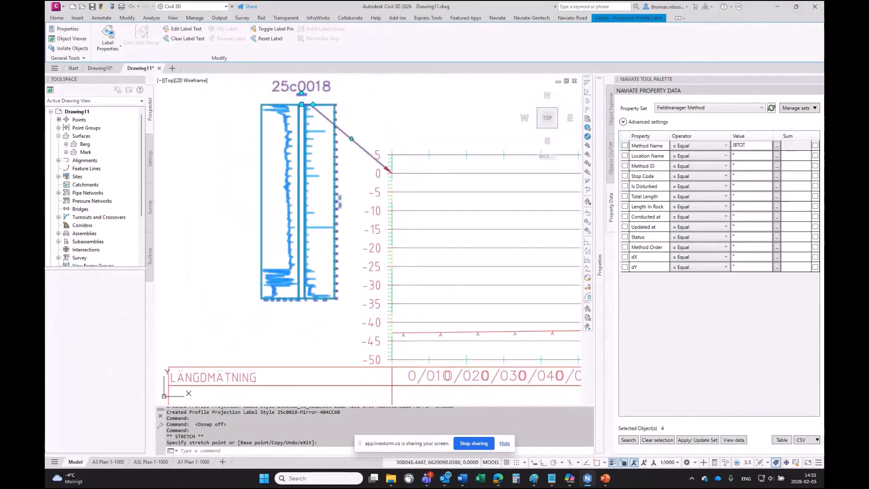
scroll(349, 247, "up", 1)
scroll(349, 247, "down", 1)
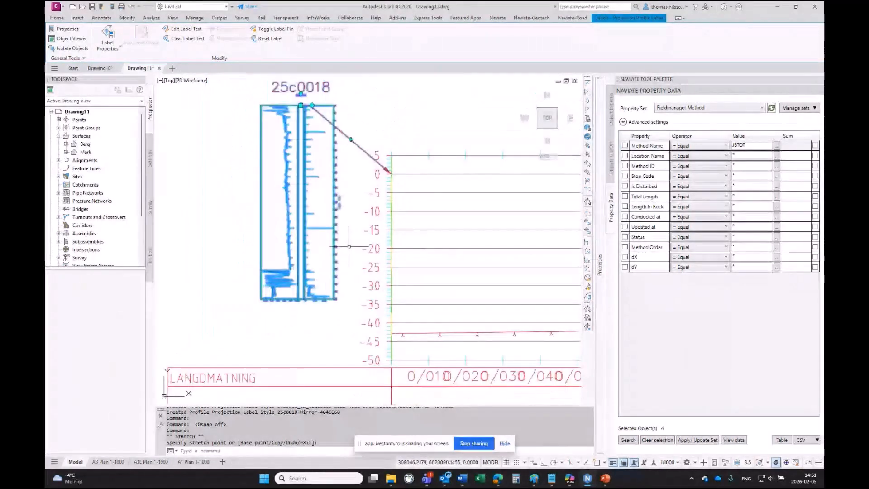
scroll(349, 247, "down", 4)
key("Escape")
key("Escape")
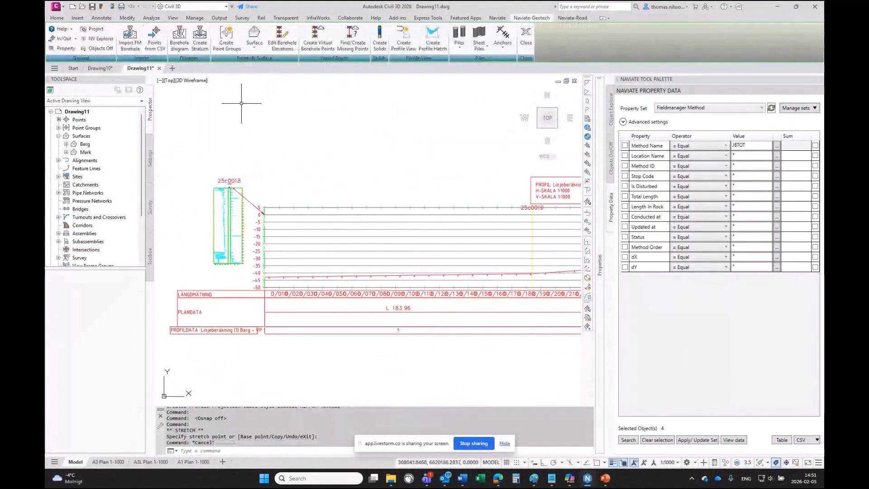
- Add borehole diagram labels to all projection labels in the profile view, switching them on
left_click(182, 45)
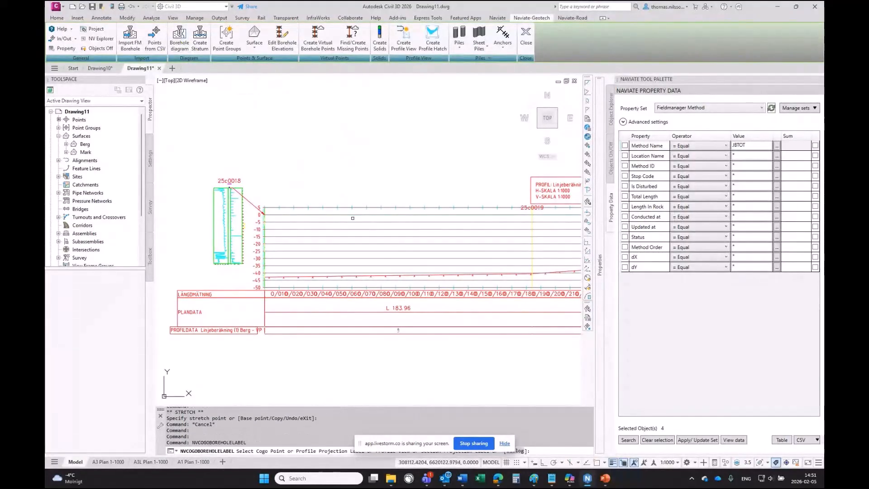
left_click(355, 228)
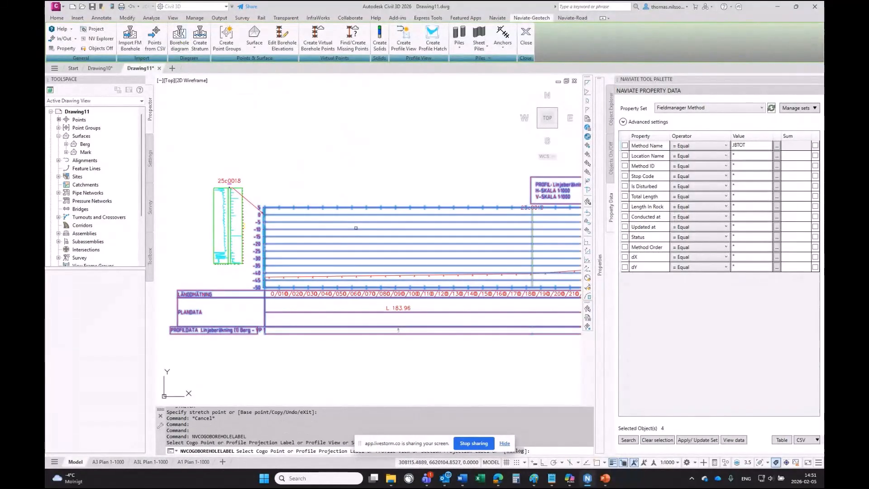
left_click(412, 239)
left_click(435, 260)
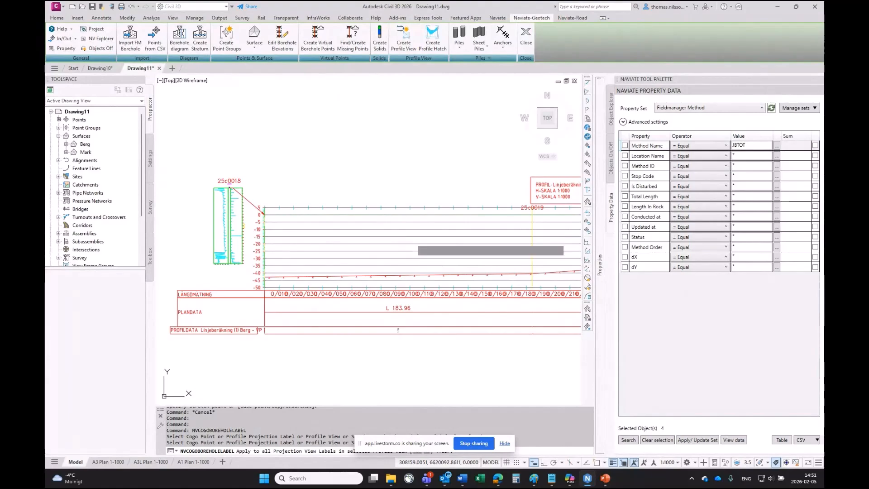
scroll(384, 219, "down", 4)
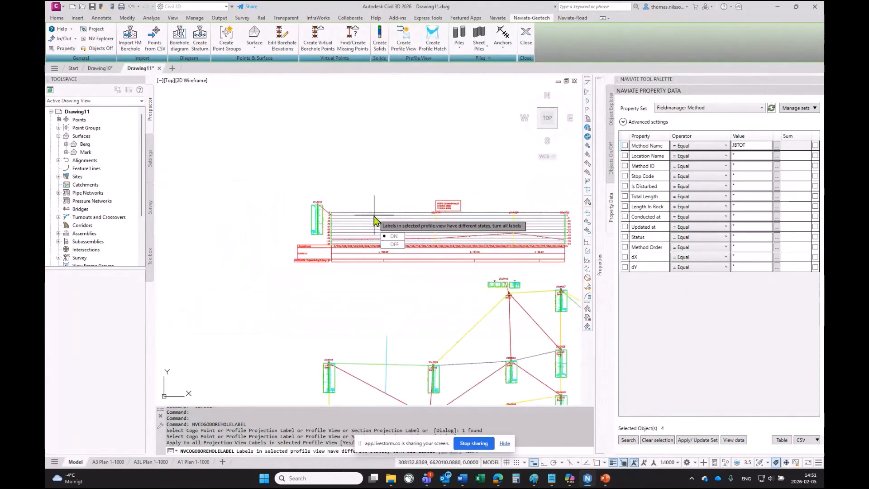
left_click(393, 236)
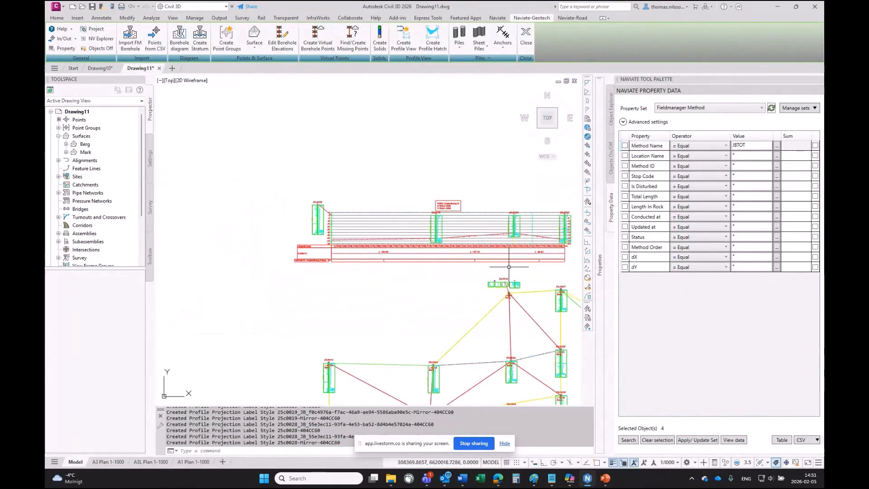
- Pan along the profile view to examine the borehole diagrams at each projected borehole
scroll(449, 249, "up", 4)
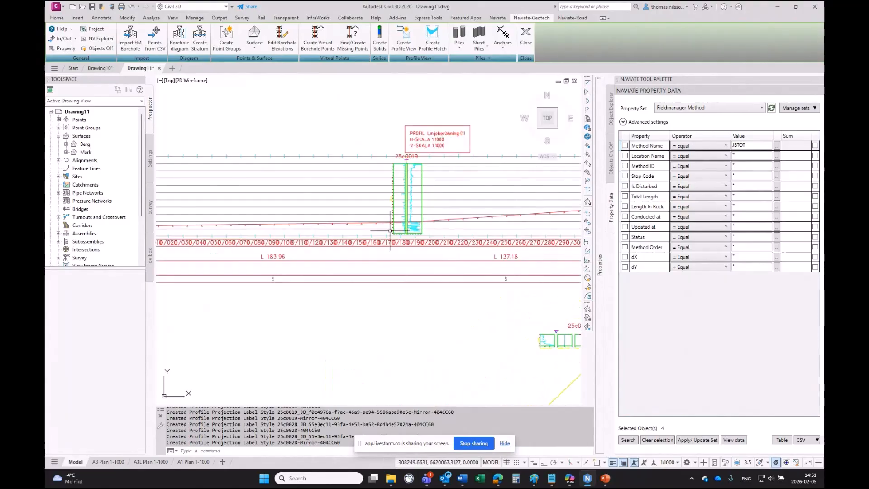
middle_click_drag(498, 222, 302, 236)
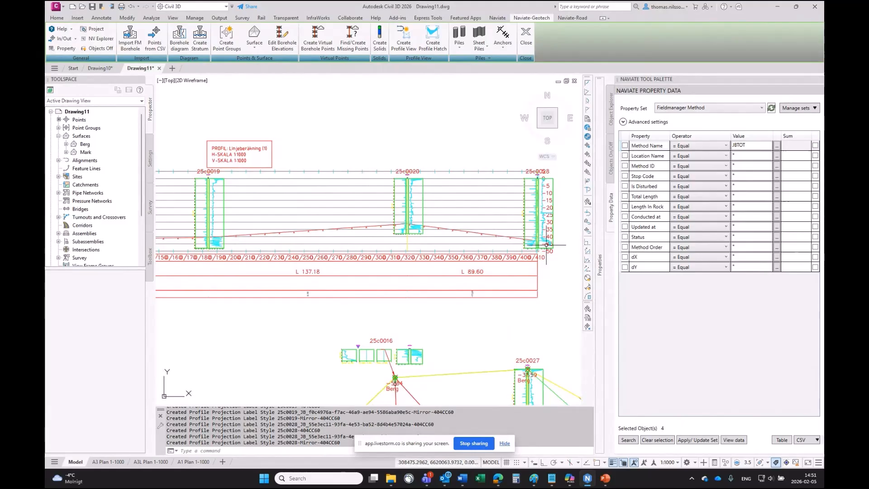
scroll(264, 235, "down", 2)
middle_click_drag(203, 240, 366, 206)
scroll(318, 212, "up", 5)
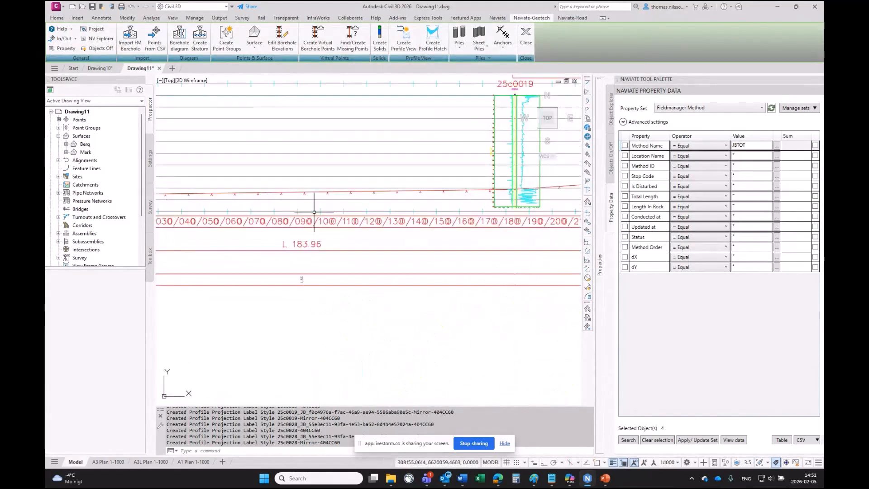
scroll(314, 212, "down", 2)
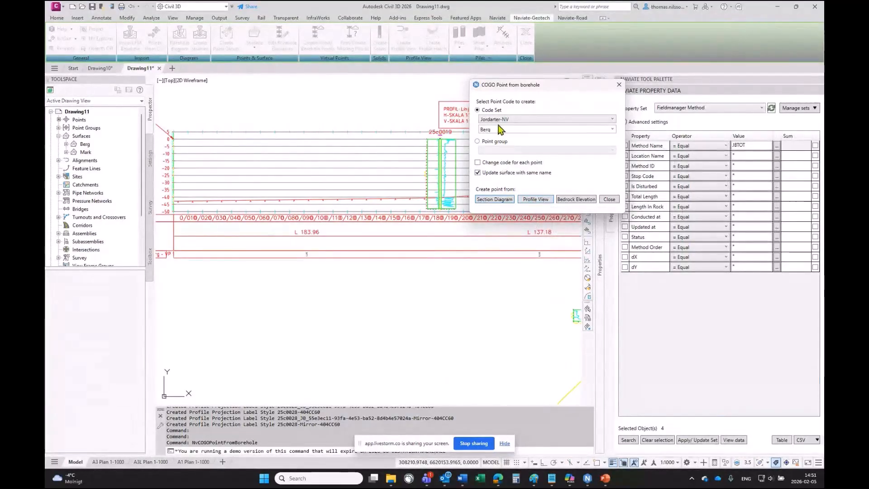
- Review the codes and styles of the Jordarter-NV description key set in the point settings
left_click(612, 119)
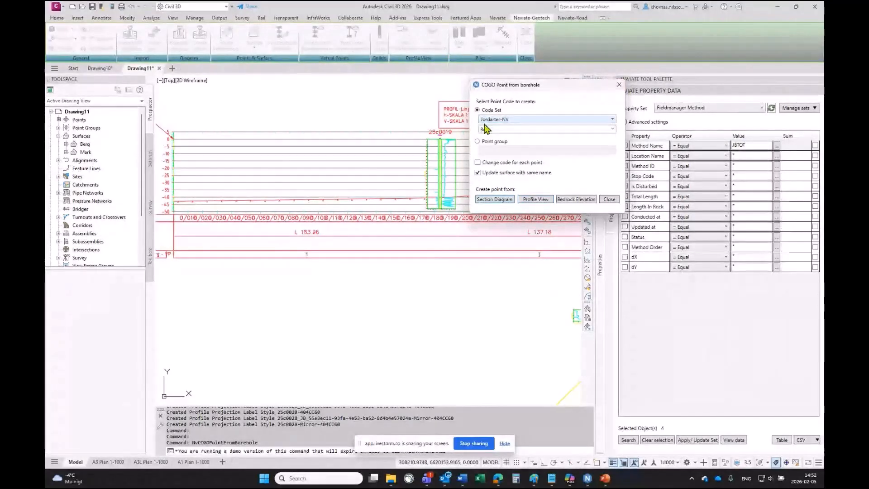
left_click(618, 85)
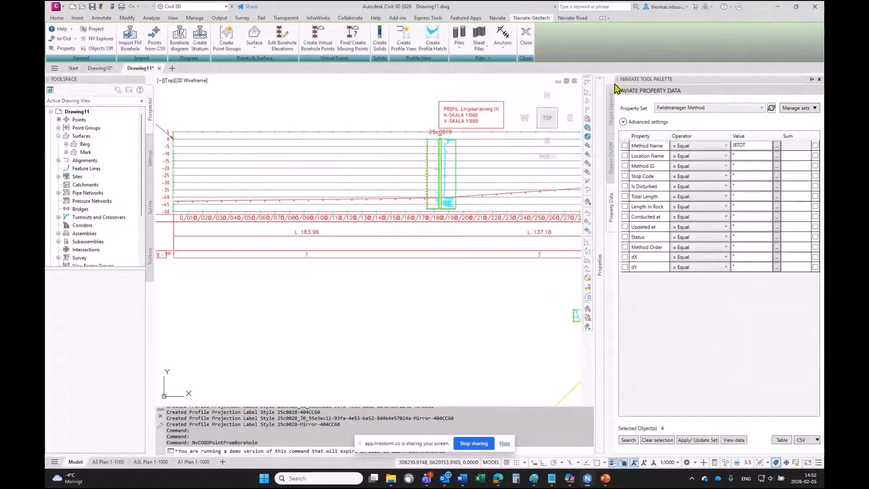
left_click(150, 158)
left_click(58, 128)
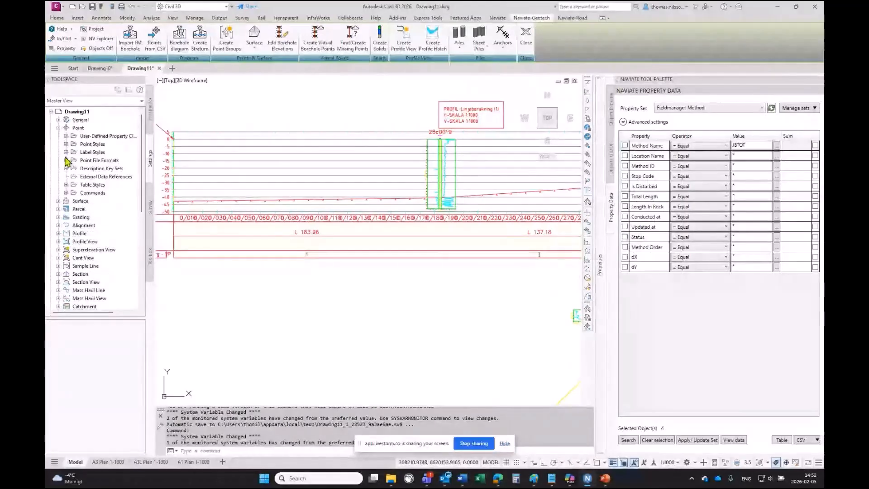
left_click(66, 168)
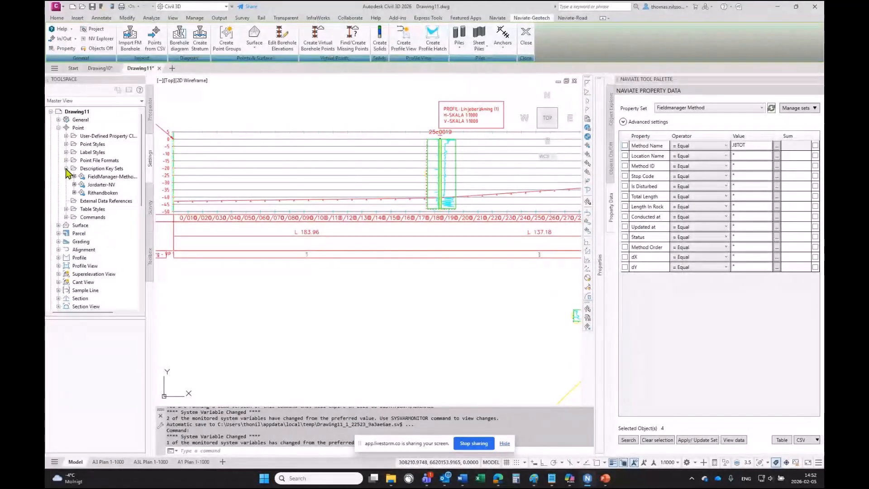
right_click(105, 186)
left_click(124, 203)
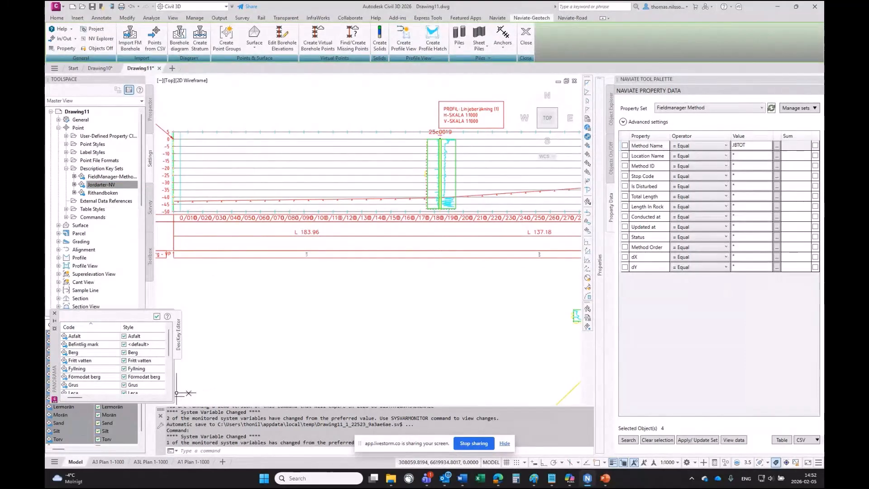
left_click_drag(175, 348, 355, 346)
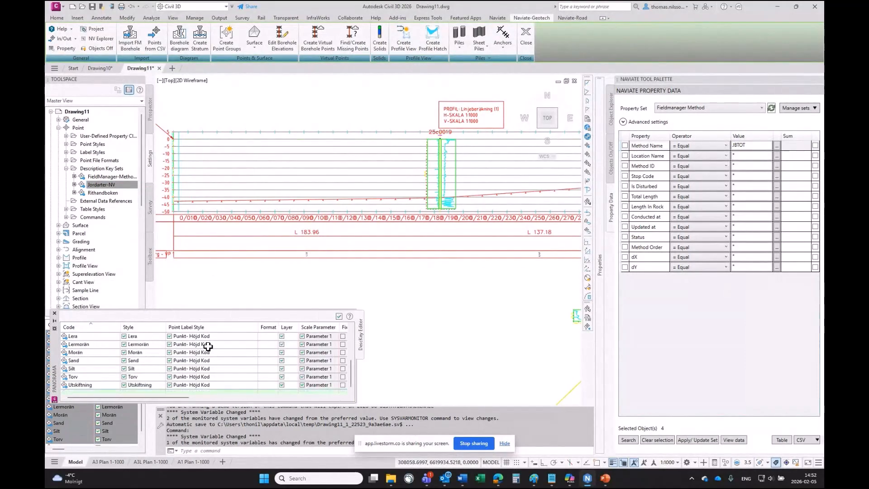
left_click(54, 313)
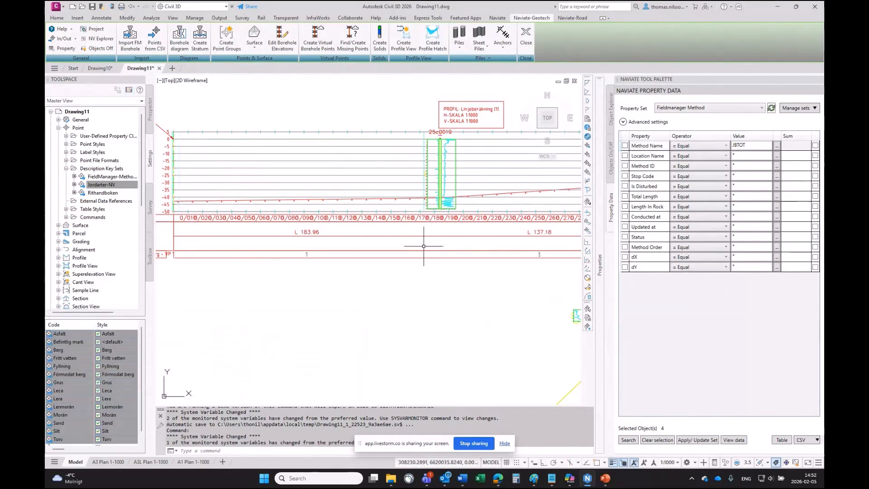
- Create a Berg cogo point from the profile view with code set Jordarter-NV at station about 85.65 and elevation about -25.43
left_click(199, 40)
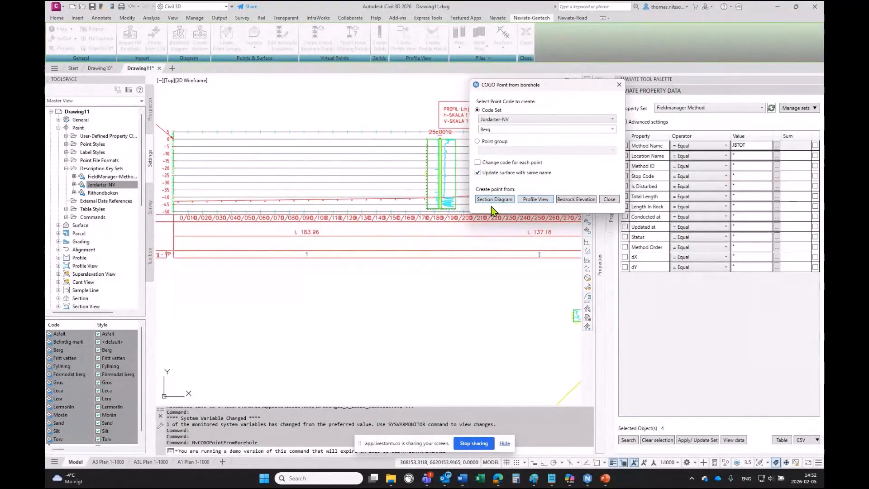
left_click(543, 201)
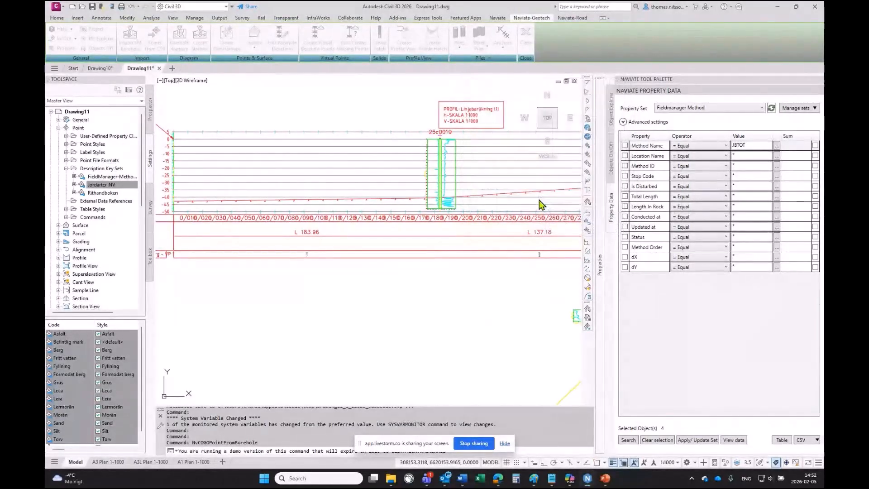
left_click(338, 178)
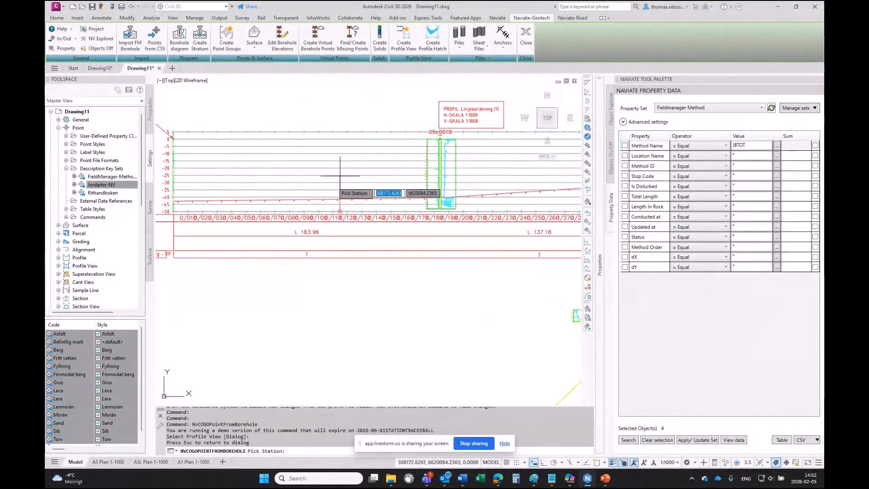
left_click(298, 175)
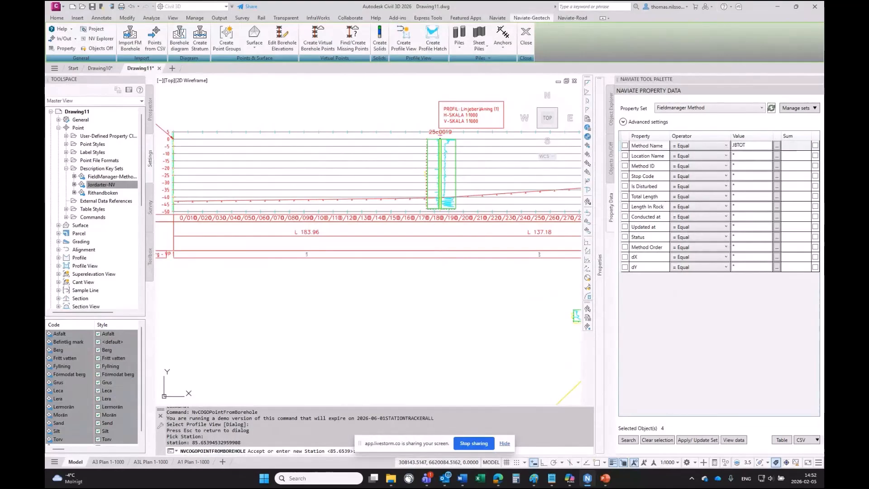
key("Return")
key("Return")
key("Return")
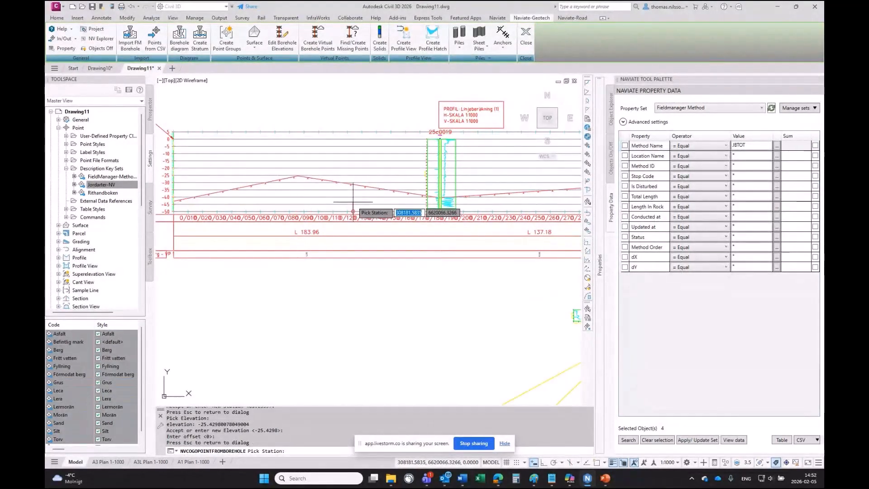
- Create another Berg cogo point by picking its station and bedrock elevation, about -25.02, in the profile view
scroll(353, 202, "down", 3)
scroll(417, 197, "up", 1)
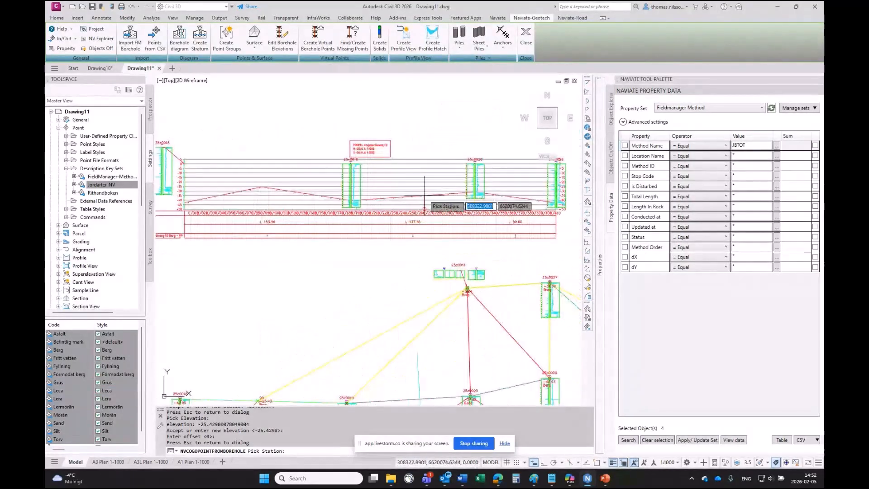
left_click(415, 192)
key("Return")
left_click(414, 185)
key("Return")
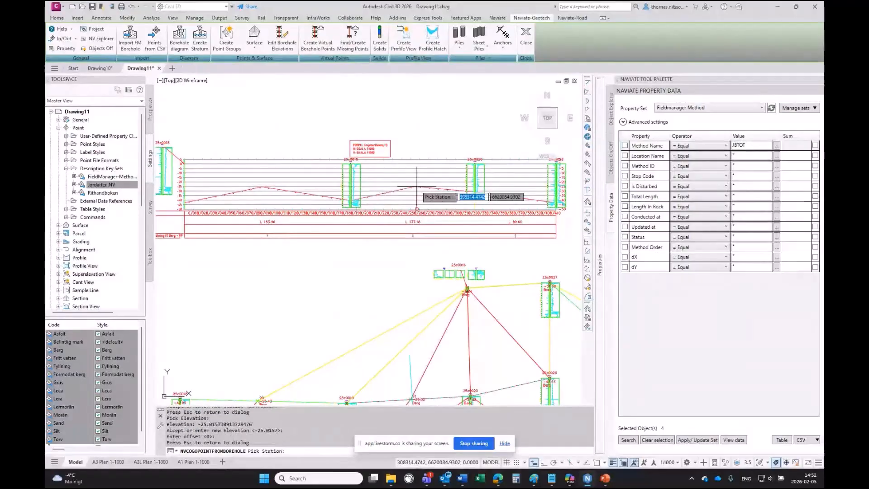
- Create a Berg cogo point at station about 360.19 with elevation set to -5 and zero offset
middle_click_drag(407, 313, 420, 265)
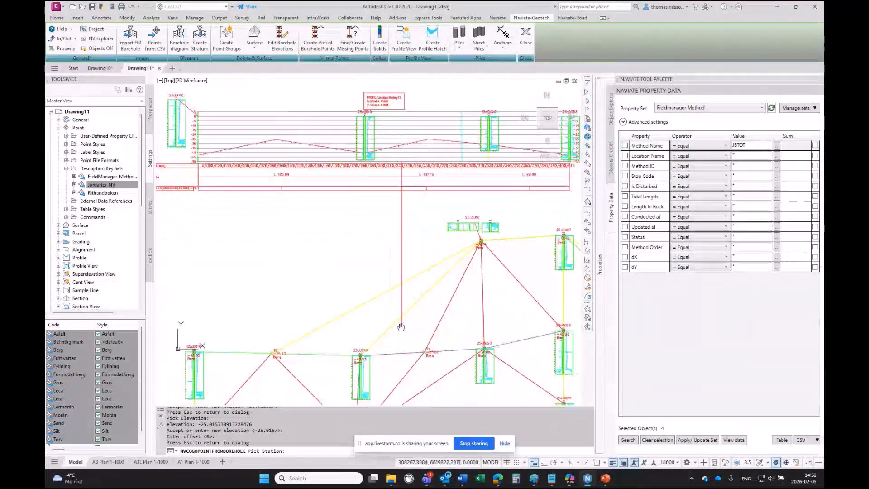
scroll(432, 175, "down", 2)
middle_click_drag(432, 175, 333, 182)
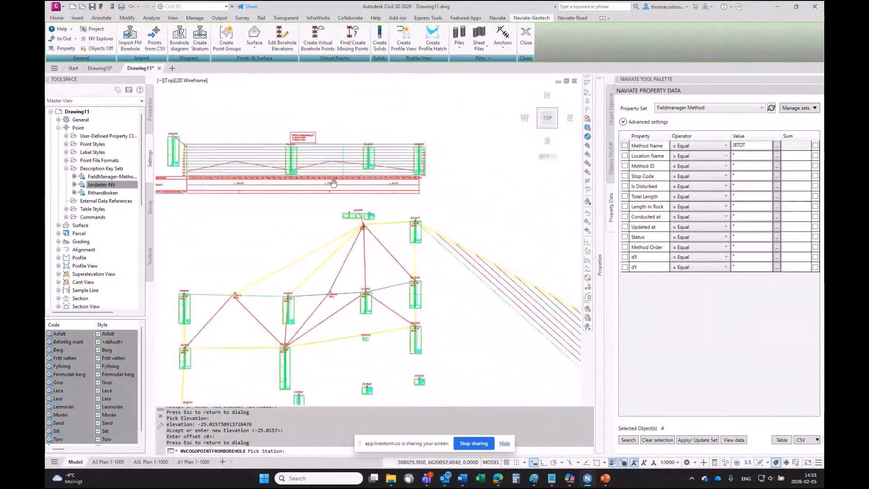
scroll(333, 182, "up", 2)
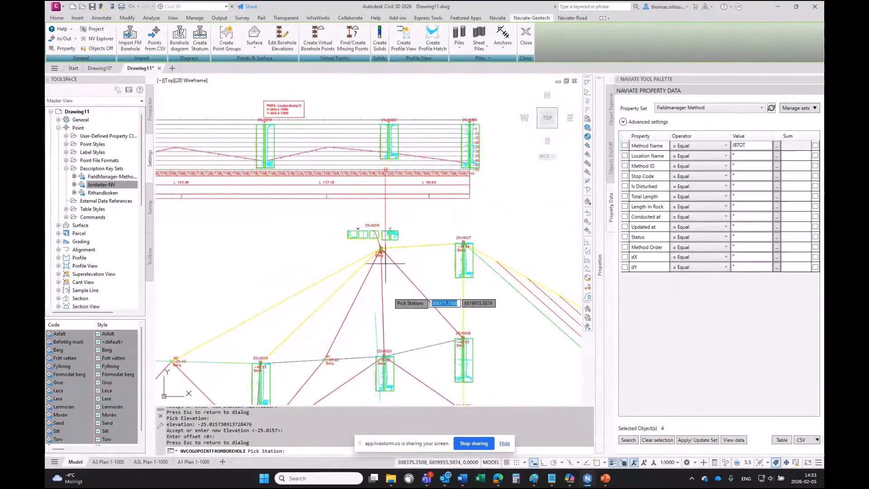
left_click(424, 150)
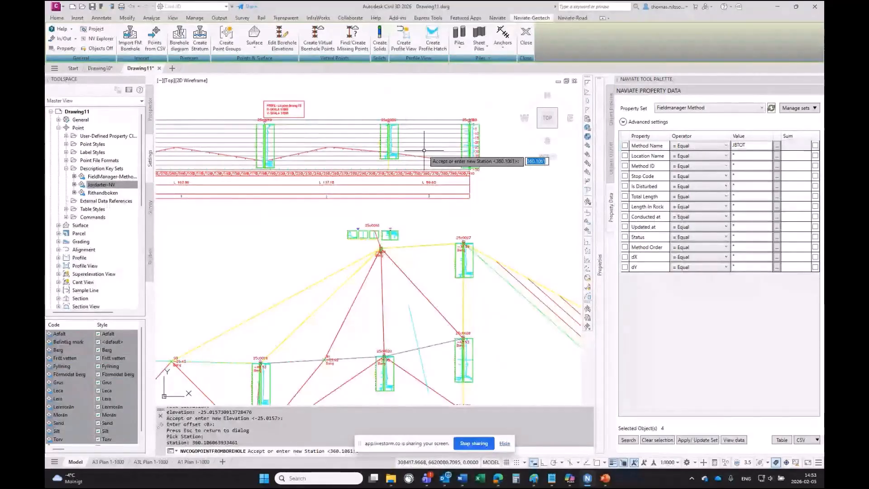
key("Return")
left_click(424, 150)
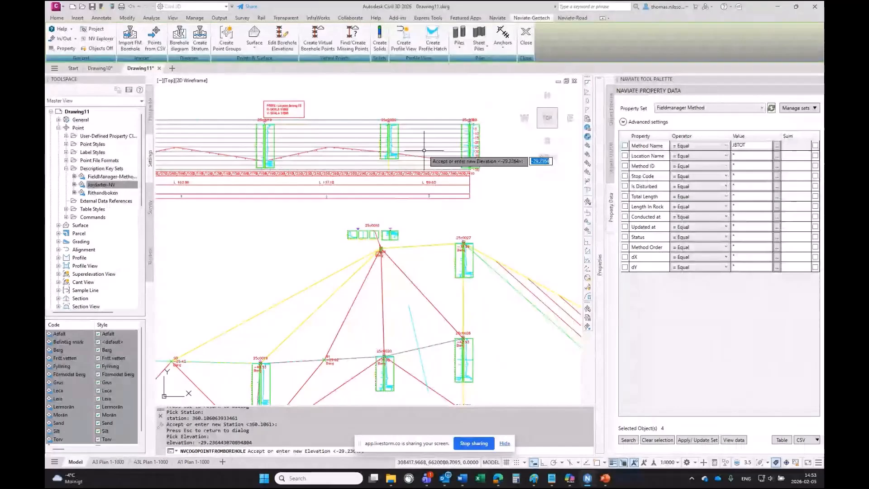
type("-5")
key("Return")
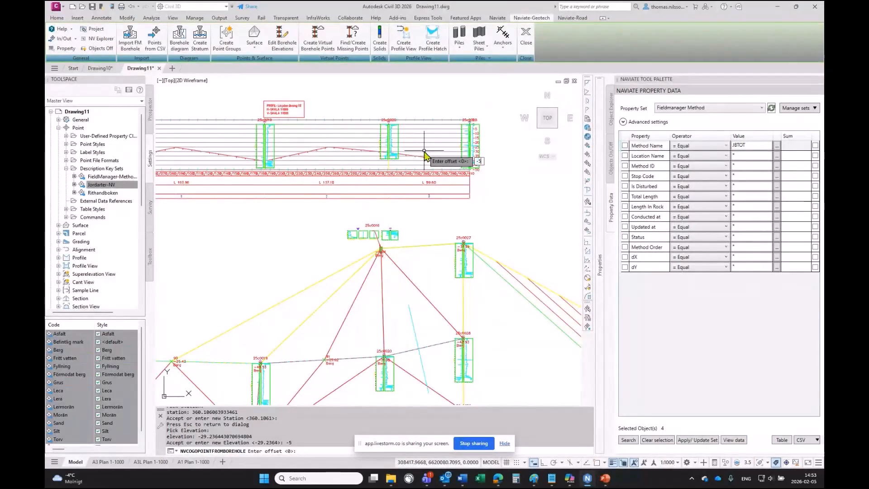
key("Return")
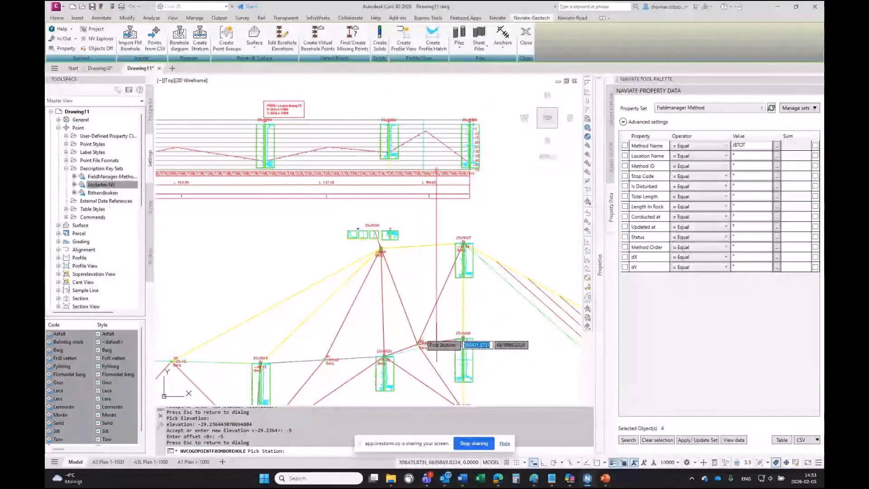
- Exit point picking and close the COGO Point from borehole dialog
scroll(415, 344, "up", 4)
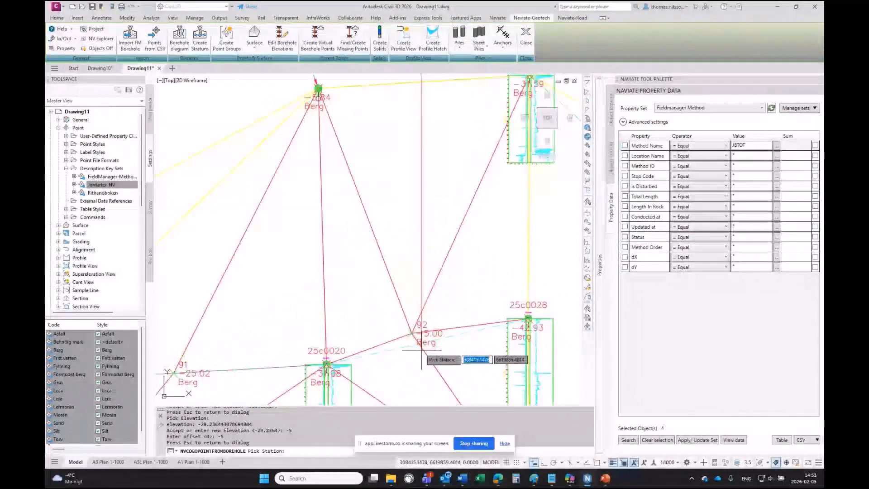
scroll(411, 334, "down", 5)
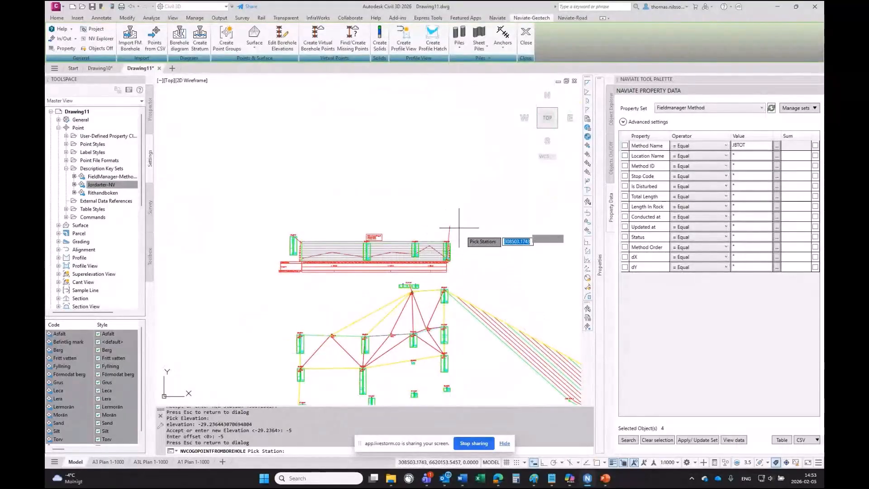
key("Escape")
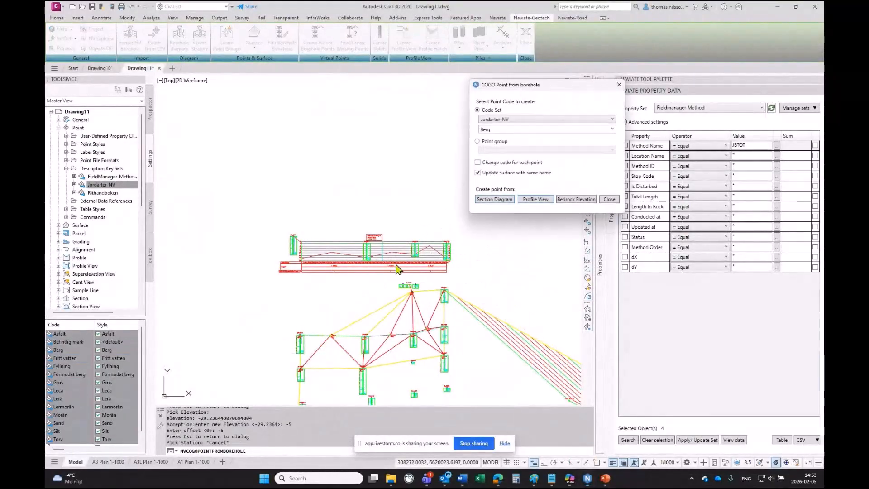
left_click(619, 90)
- Open a new blank drawing tab
scroll(298, 211, "down", 3)
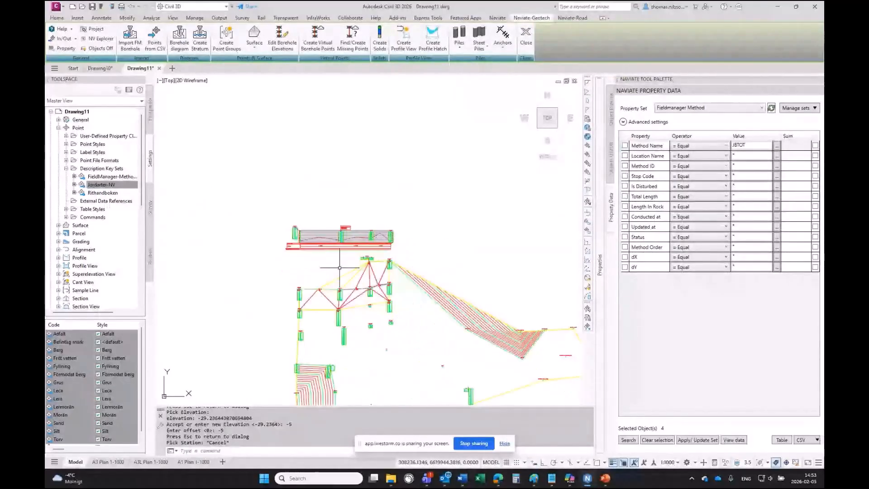
scroll(323, 254, "up", 2)
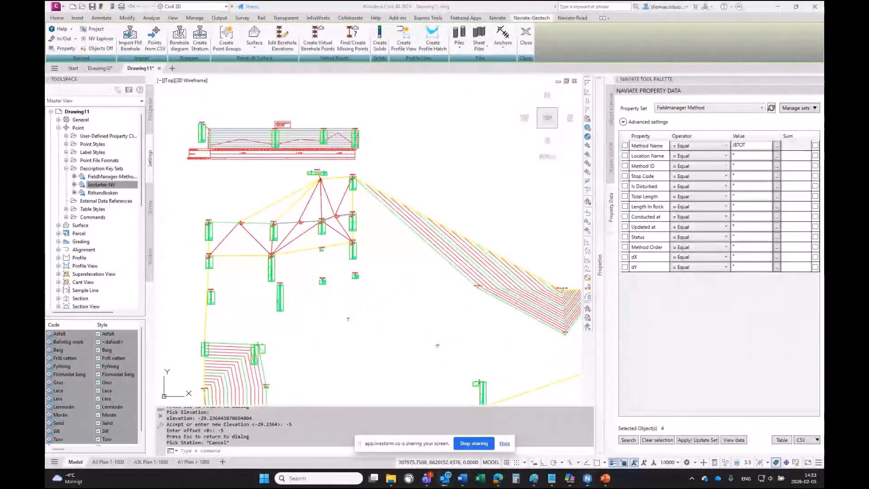
left_click(433, 159)
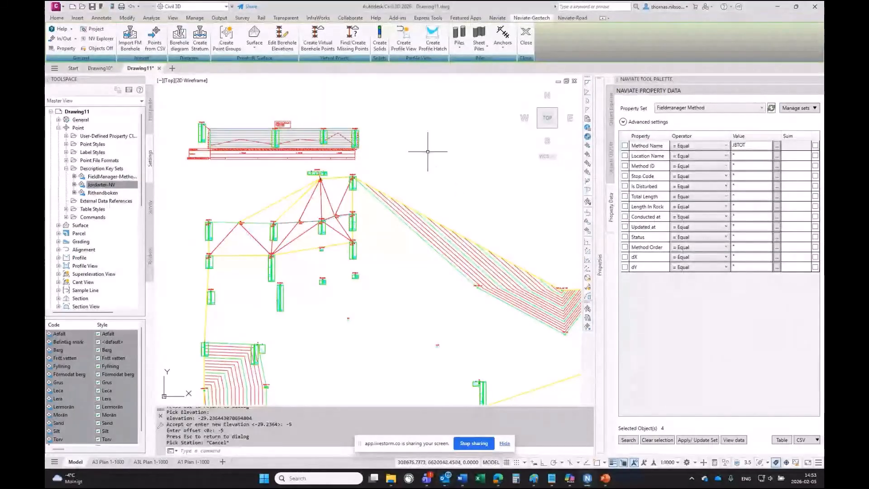
left_click(171, 68)
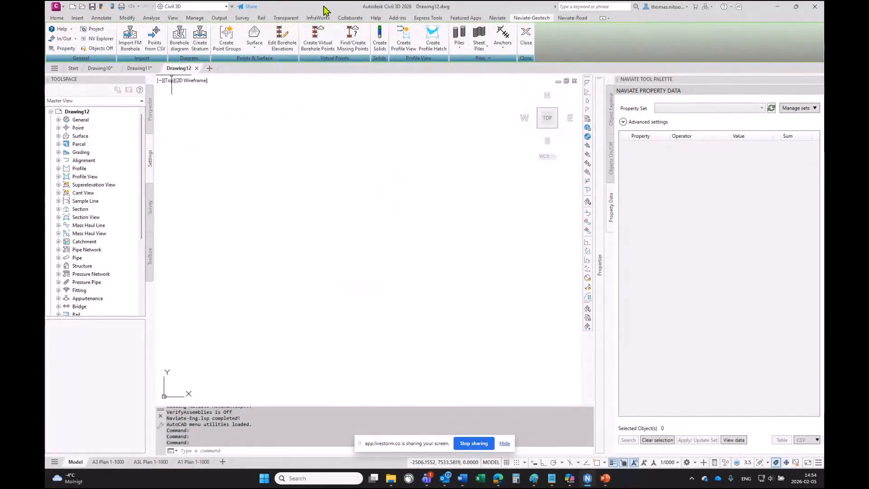
- Start Points from CSV and select Marksondering-LT.csv in the Marksondering folder
left_click(154, 38)
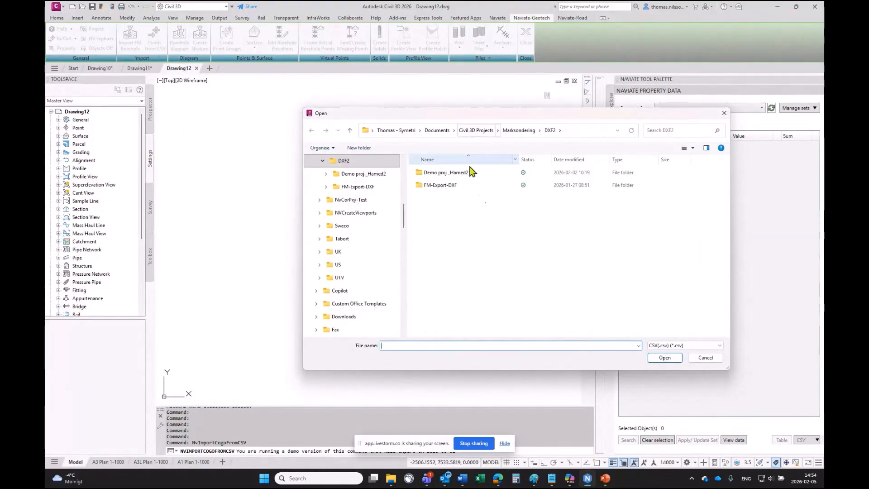
left_click(530, 130)
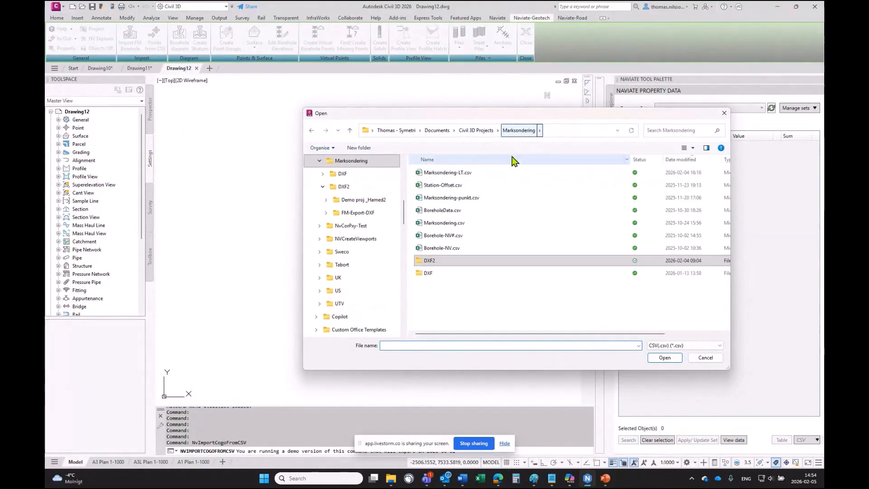
left_click(437, 175)
double_click(437, 174)
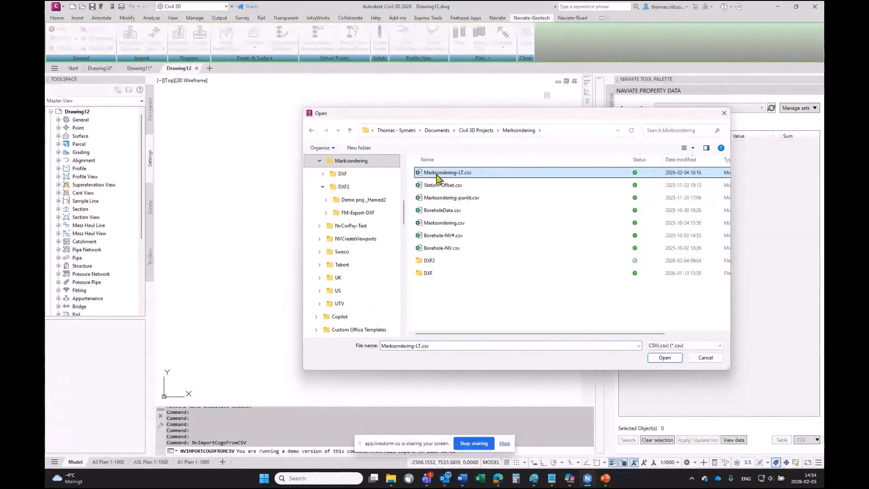
- Open Marksondering-LT.csv in Notepad to examine its header columns, then minimize Notepad
right_click(437, 175)
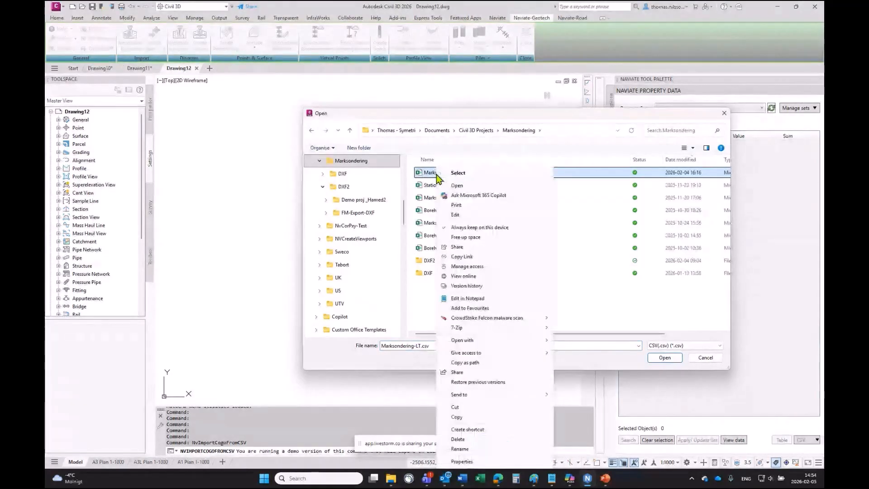
left_click(470, 299)
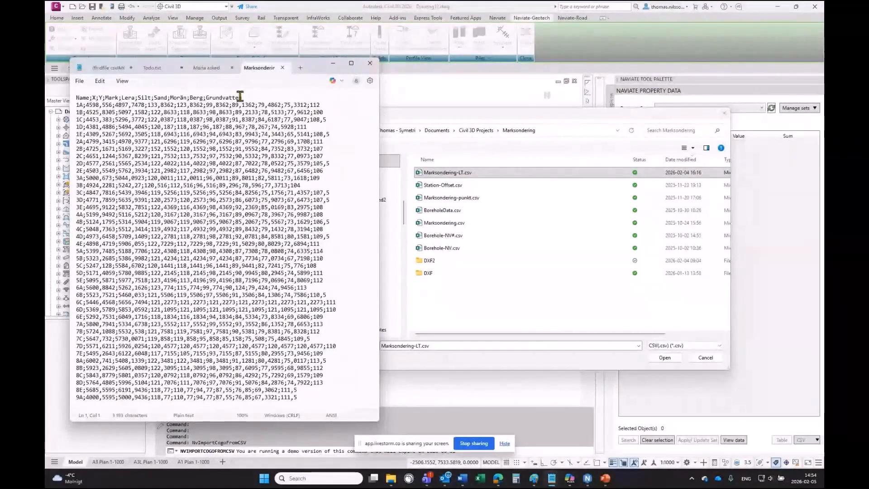
left_click_drag(240, 97, 77, 96)
left_click(79, 98)
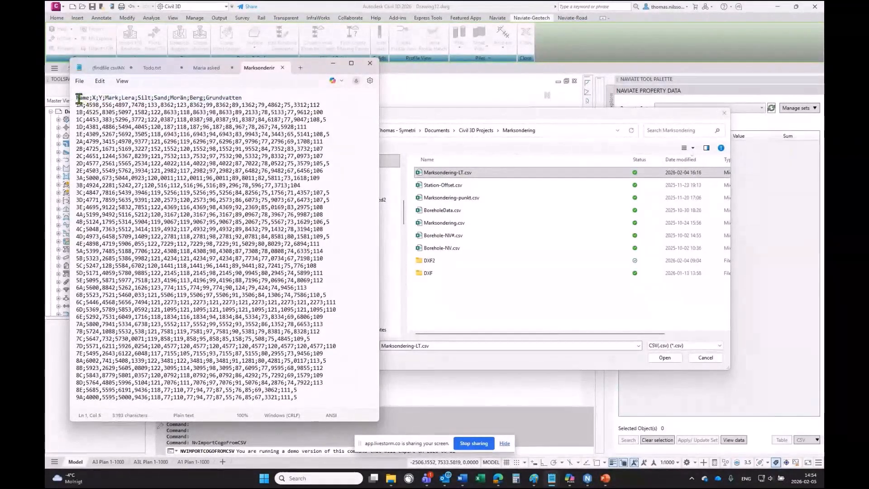
double_click(81, 105)
left_click_drag(103, 98, 244, 101)
left_click_drag(147, 105, 236, 105)
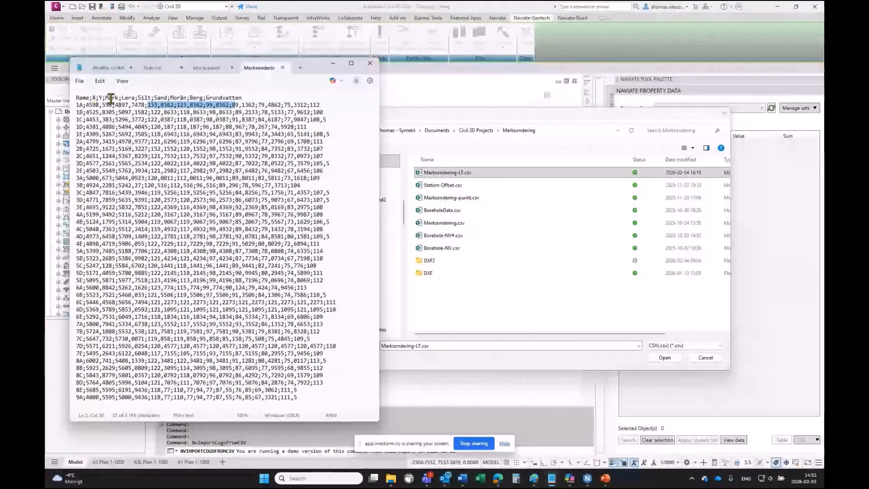
left_click_drag(76, 105, 252, 101)
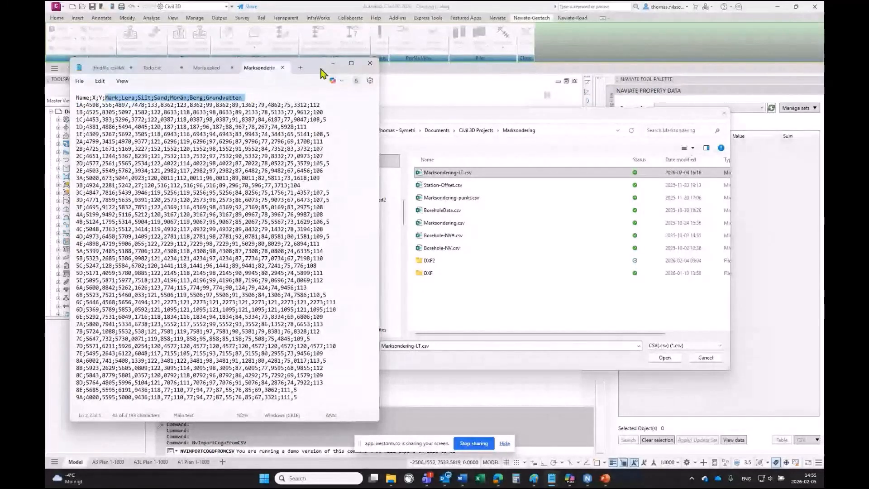
left_click(282, 68)
left_click(333, 64)
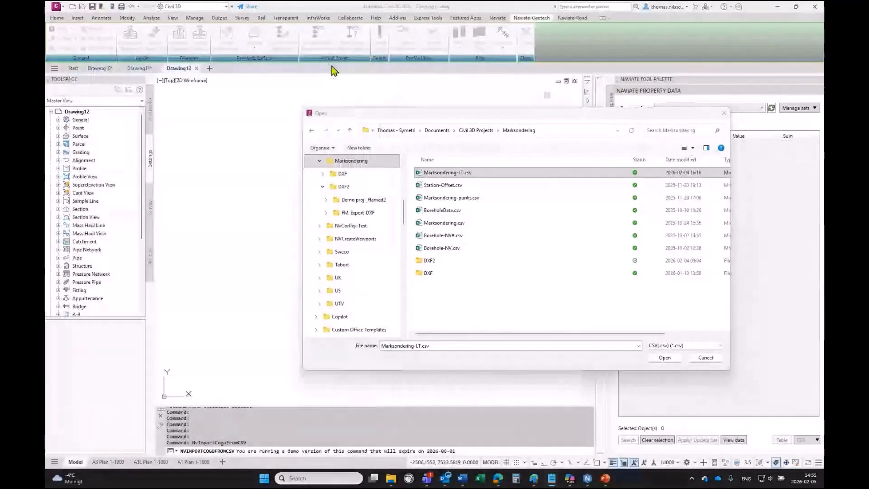
- Import Marksondering-LT.csv as cogo points with the default Points from CSV options
double_click(447, 172)
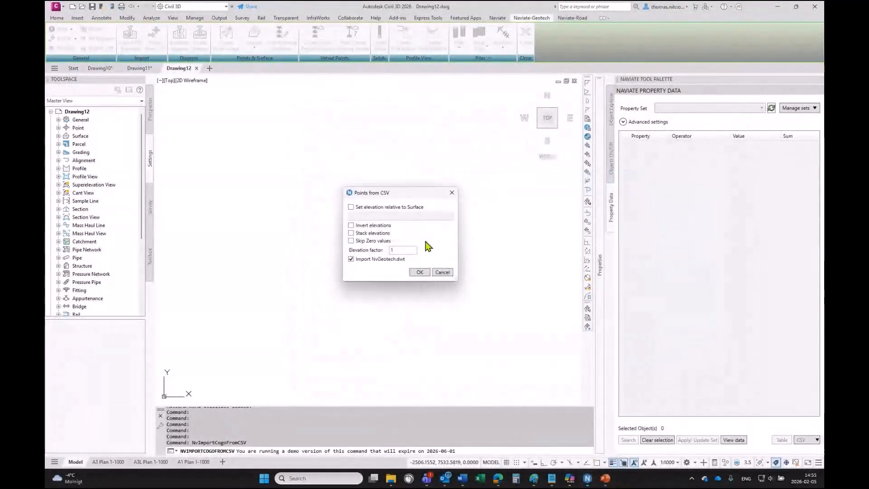
left_click(419, 272)
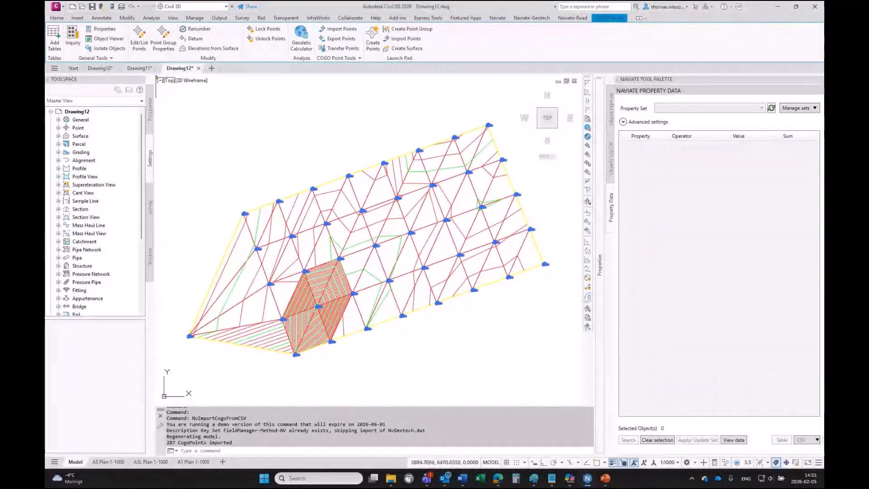
- Split the drawing area into two vertical viewports
left_click(161, 80)
mouse_move(197, 98)
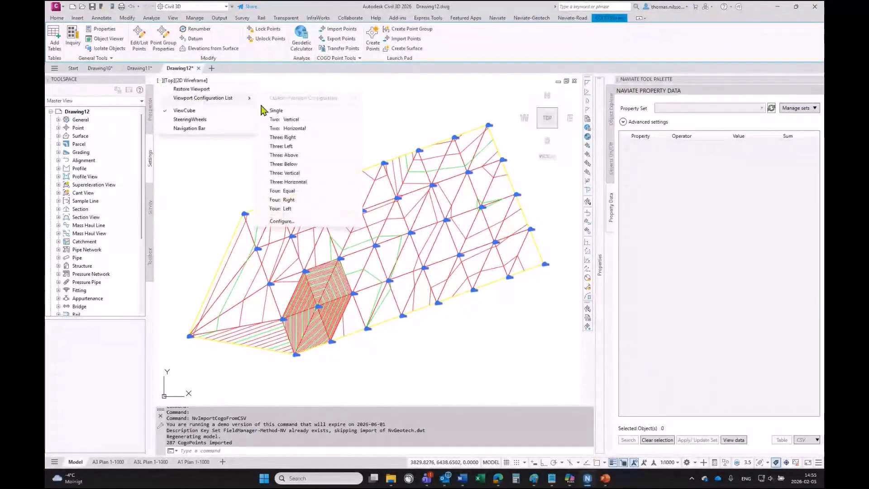
left_click(285, 120)
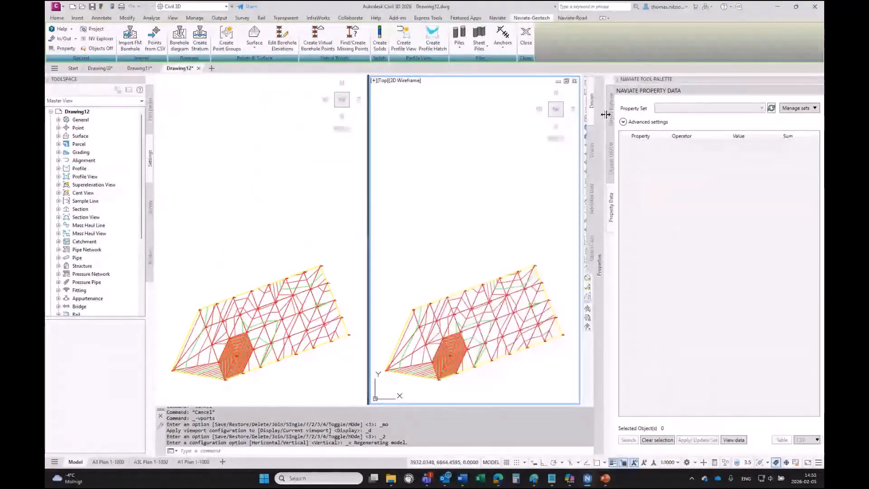
- Switch the right viewport to an SE Isometric view of the imported soil layer points
left_click_drag(606, 115, 742, 116)
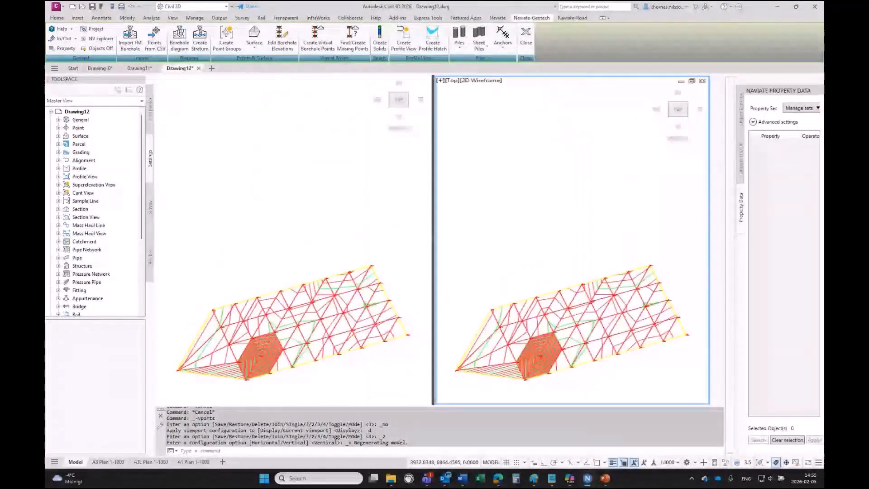
left_click(689, 131)
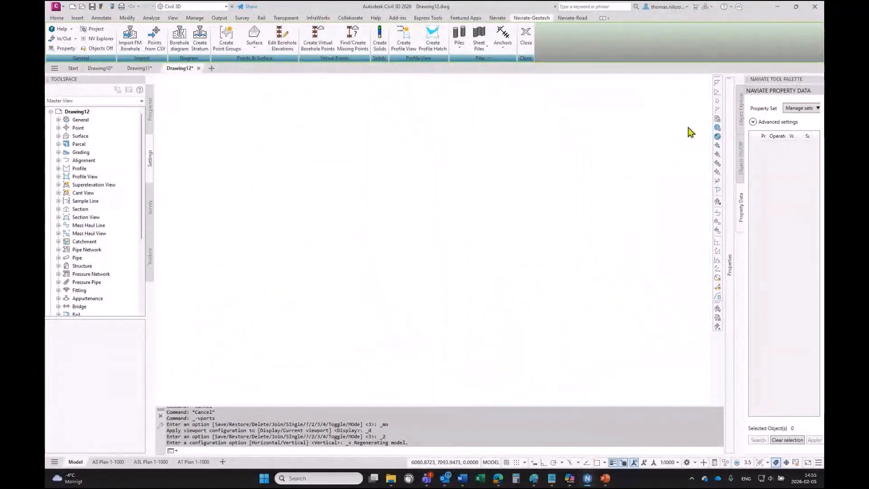
scroll(638, 295, "up", 3)
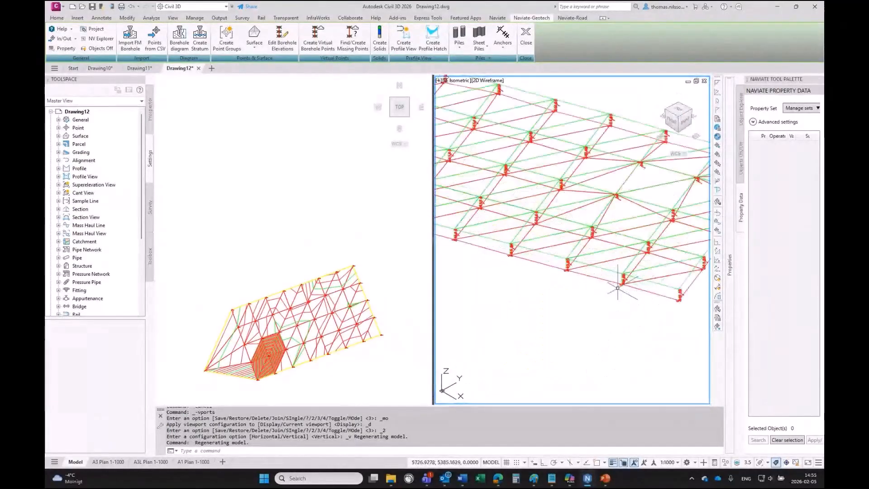
scroll(624, 279, "up", 5)
scroll(604, 260, "up", 5)
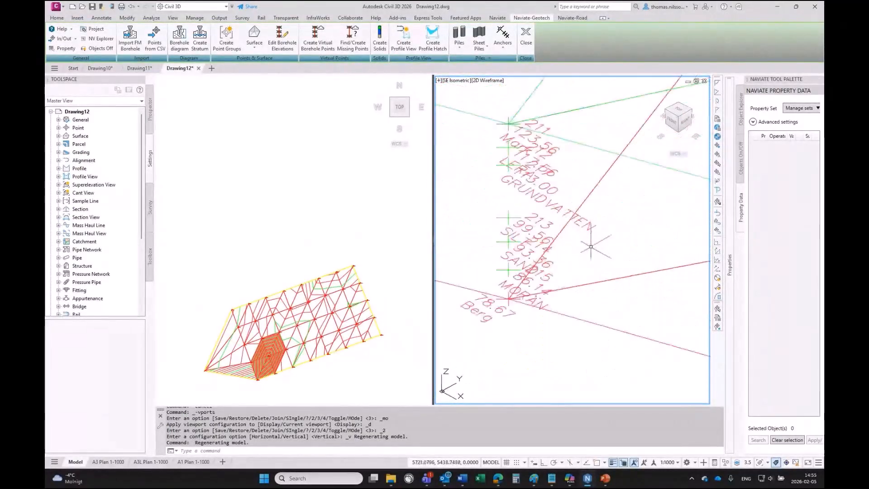
- Set the annotation scale to 1:500
left_click(678, 463)
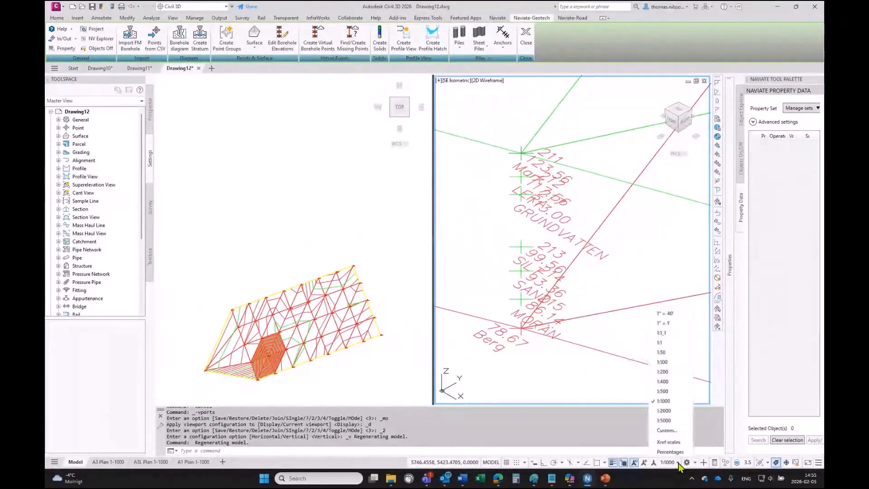
left_click(671, 389)
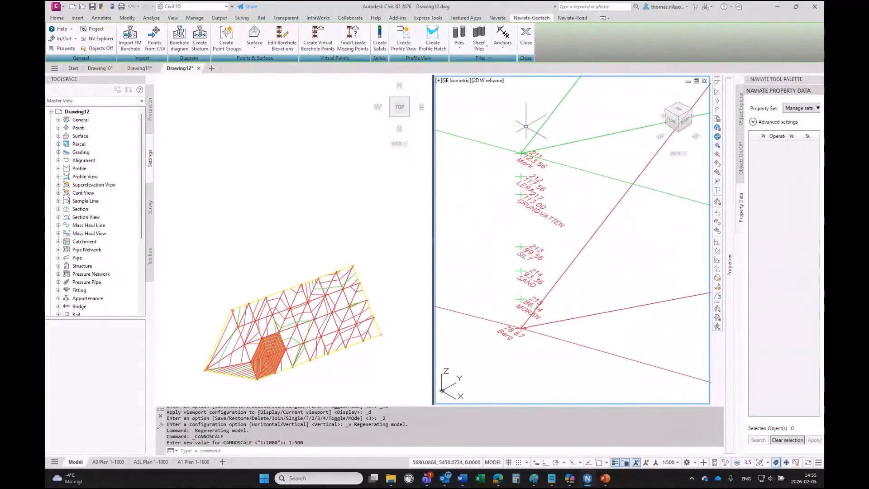
left_click_drag(496, 120, 568, 373)
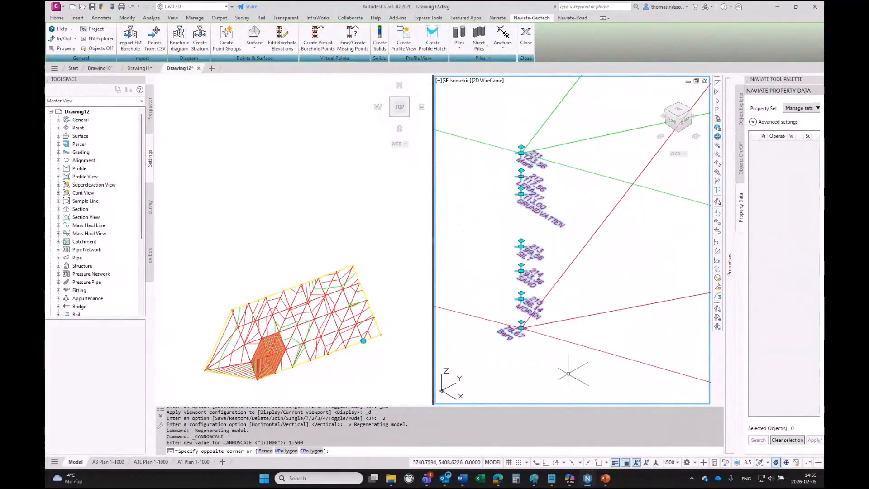
left_click(328, 348)
scroll(362, 338, "up", 5)
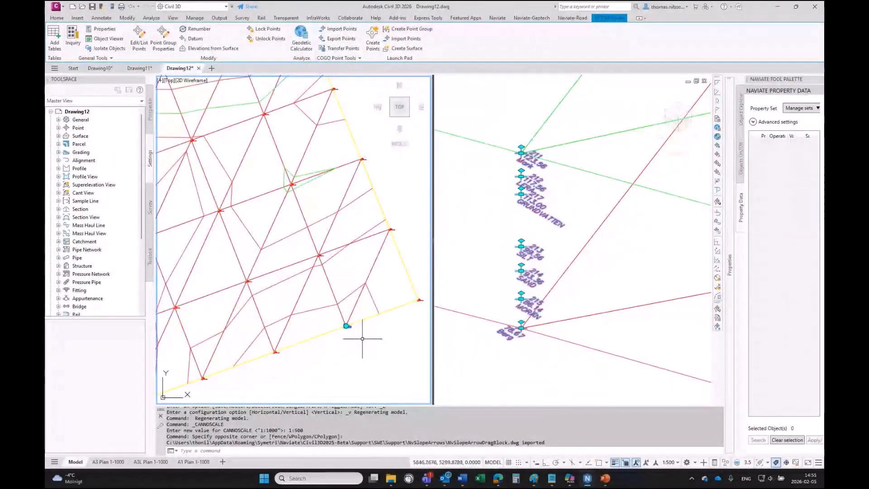
key("Escape")
key("Escape")
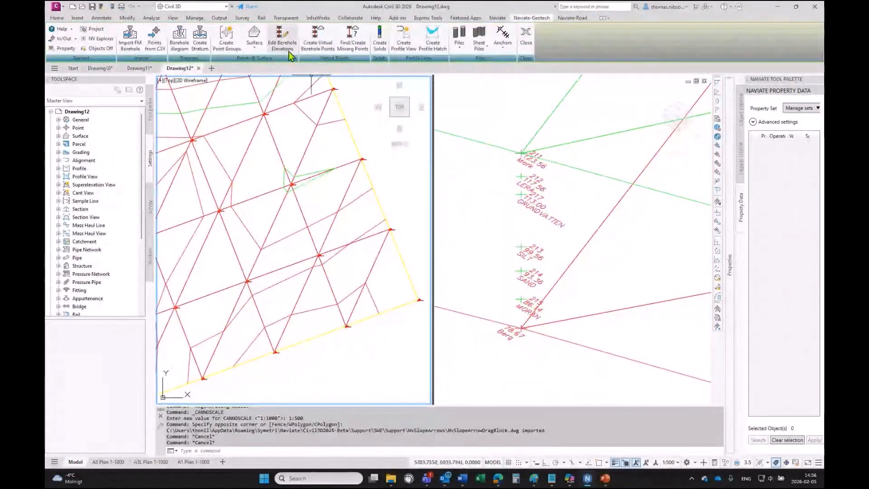
- Open the borehole elevation editor on the probing points and review their point list
left_click(277, 41)
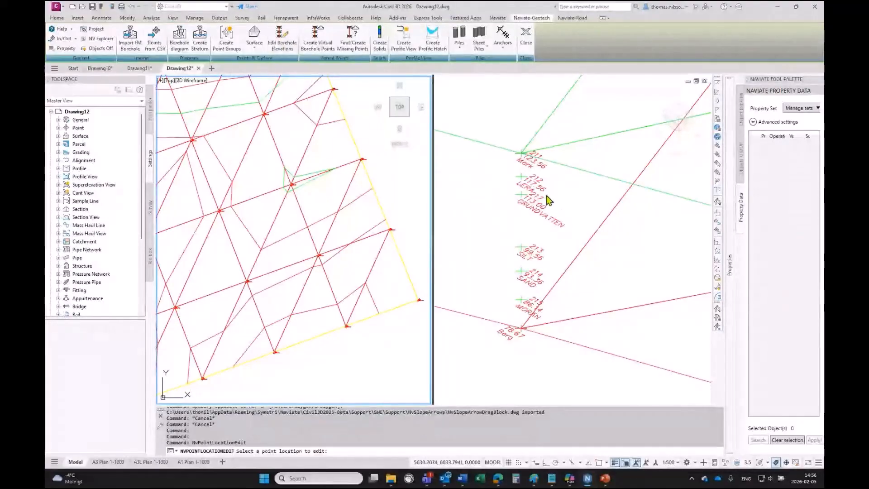
left_click(541, 206)
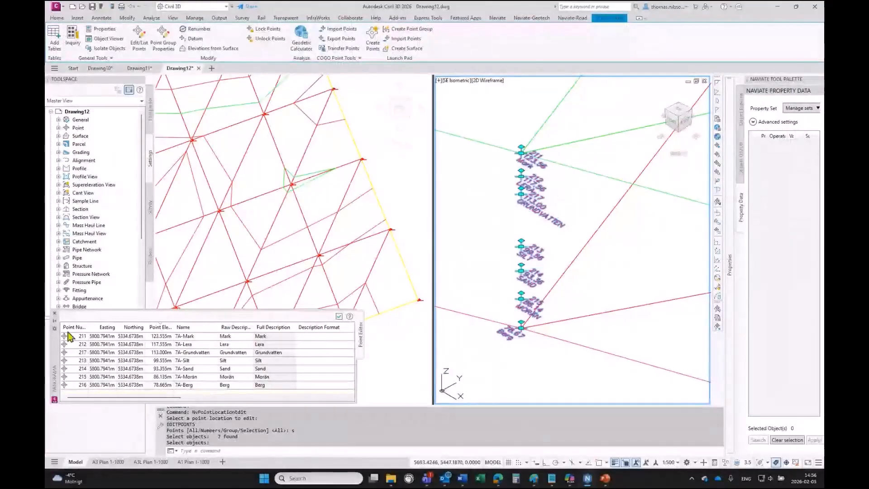
left_click_drag(55, 353, 162, 280)
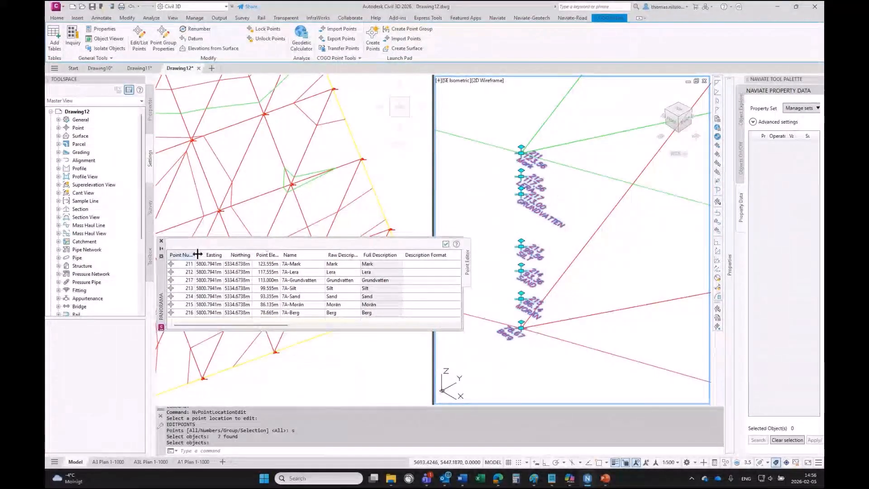
left_click_drag(207, 305, 259, 262)
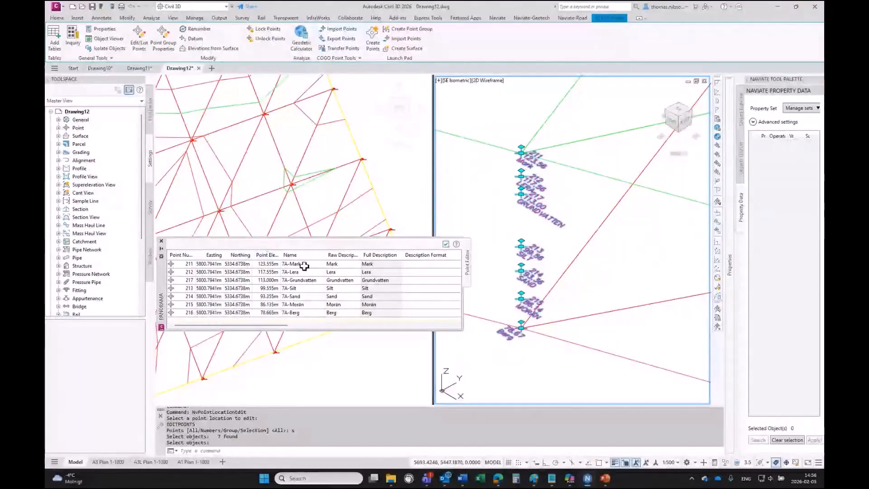
left_click(161, 242)
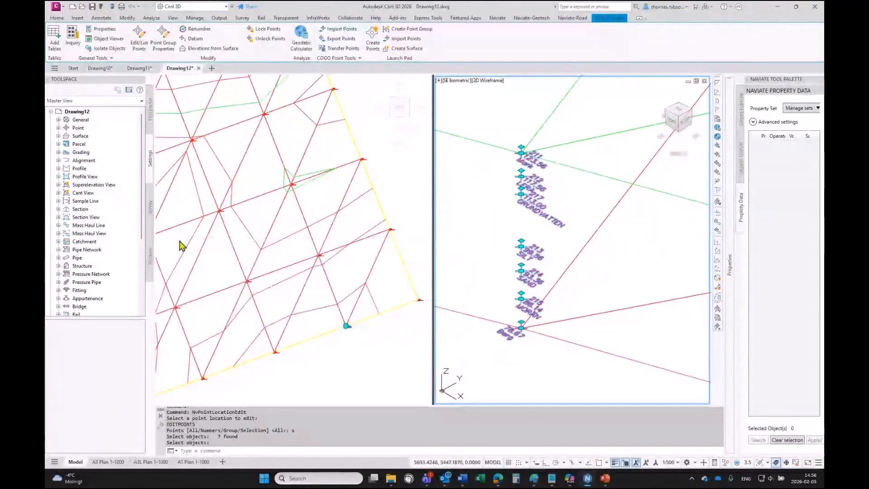
key("Escape")
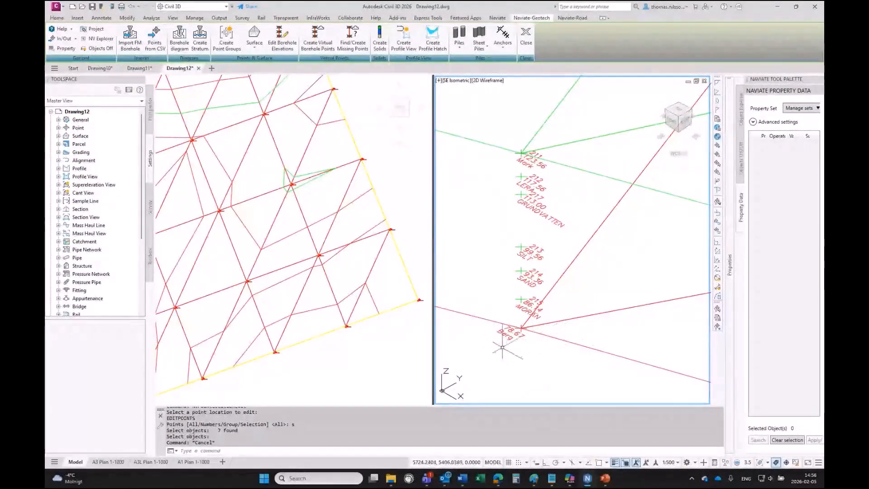
- Create point groups from the point codes of the seven probing points
left_click(226, 35)
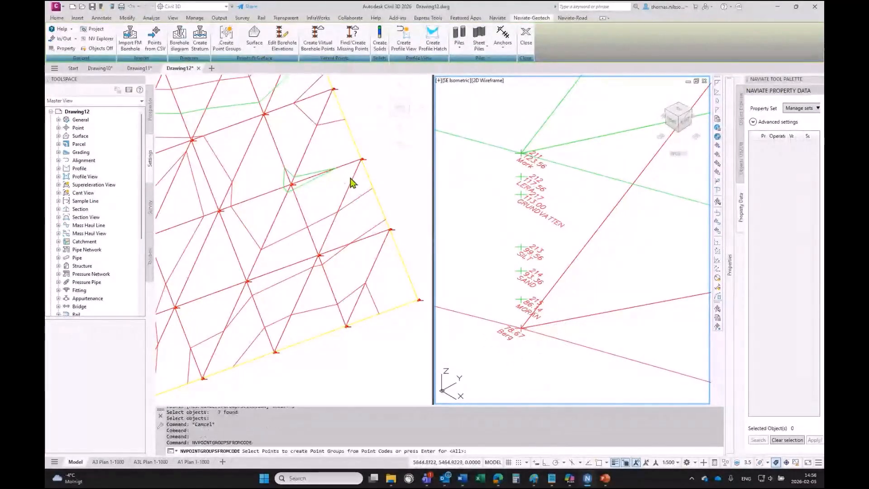
left_click(489, 119)
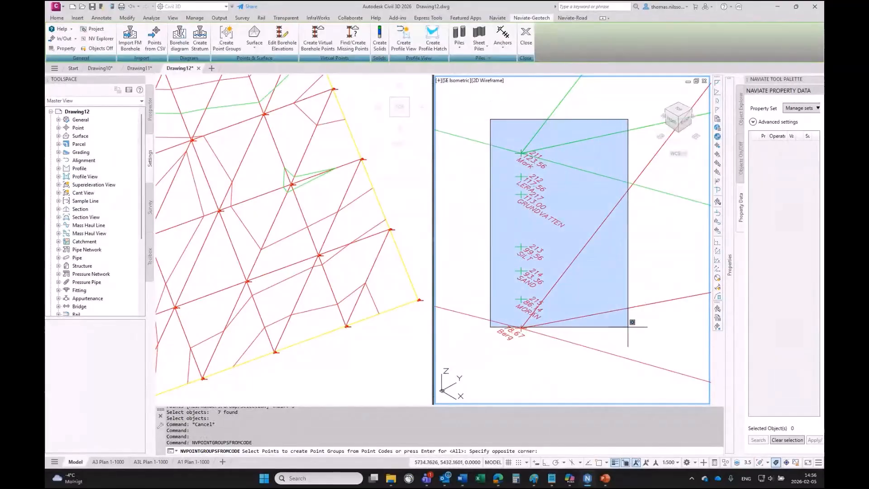
left_click(563, 373)
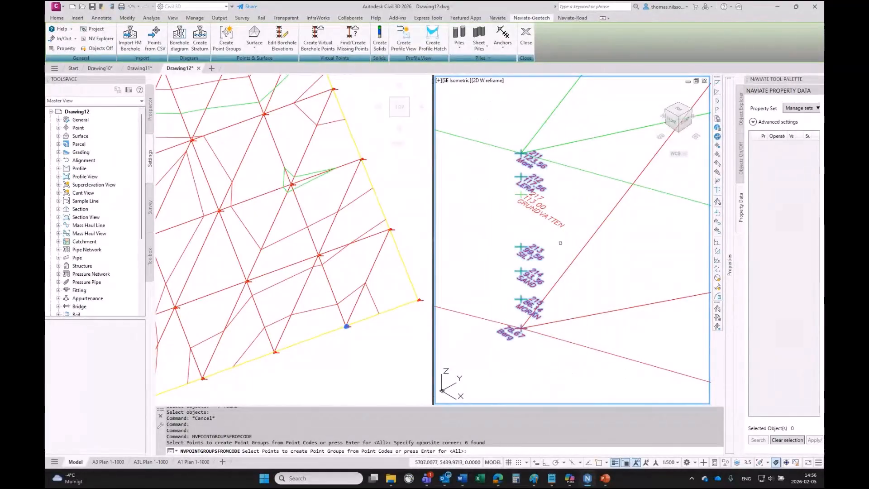
left_click(521, 194)
key("Return")
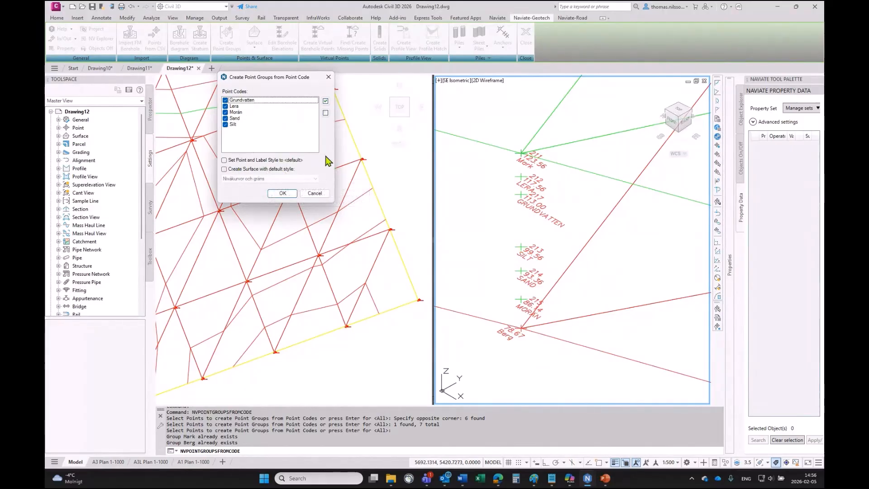
left_click(277, 194)
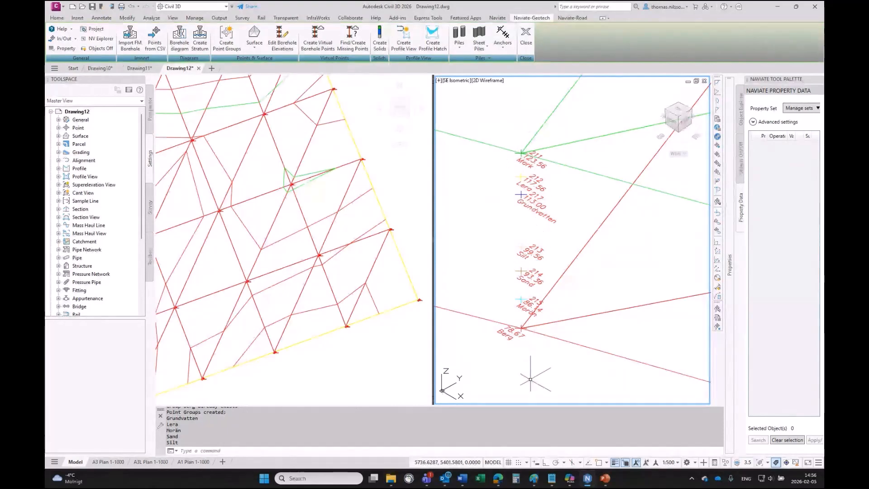
- Inspect the properties of the Sand point group in the Prospector
left_click(150, 116)
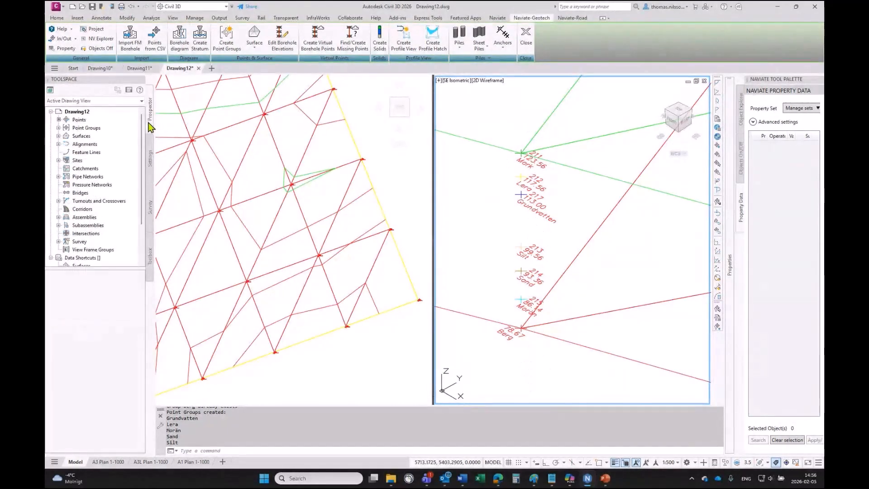
left_click(58, 128)
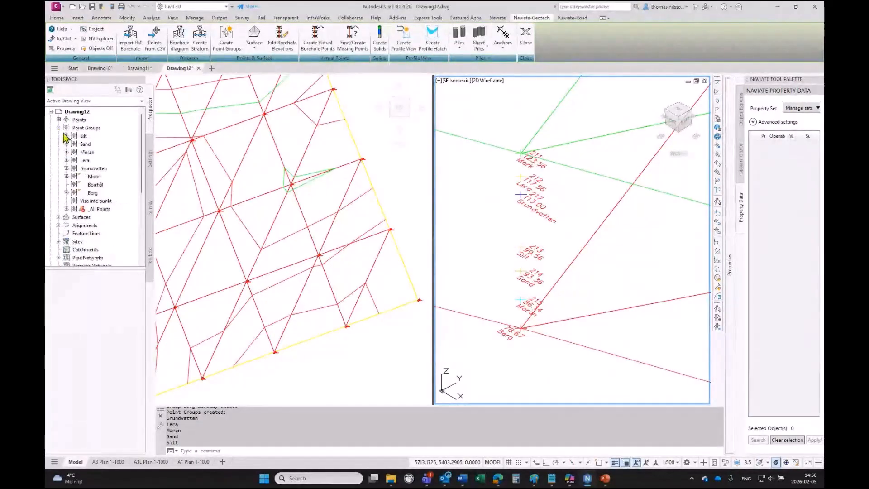
right_click(85, 145)
left_click(109, 151)
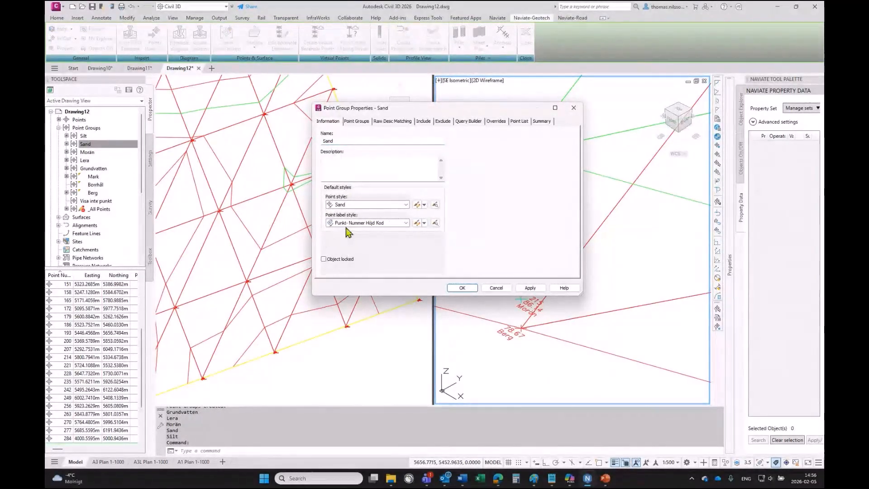
left_click(571, 108)
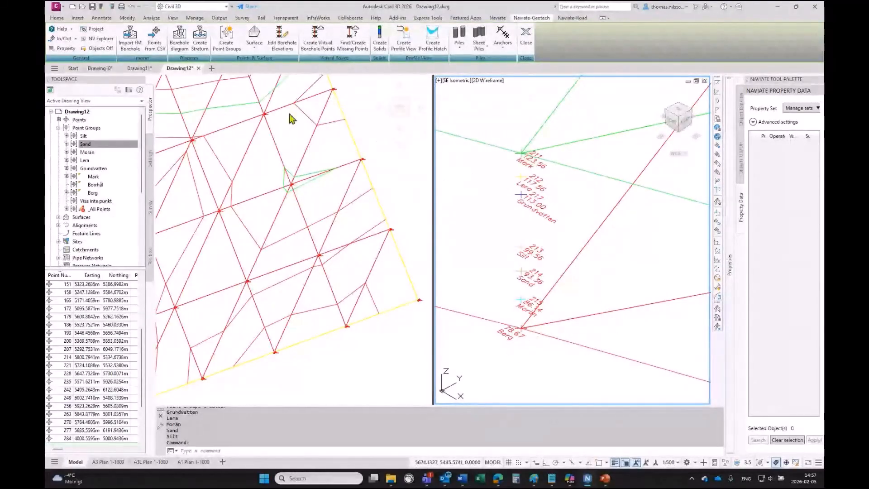
- Create surfaces from the point groups of the probing points with the default surface style
left_click(255, 36)
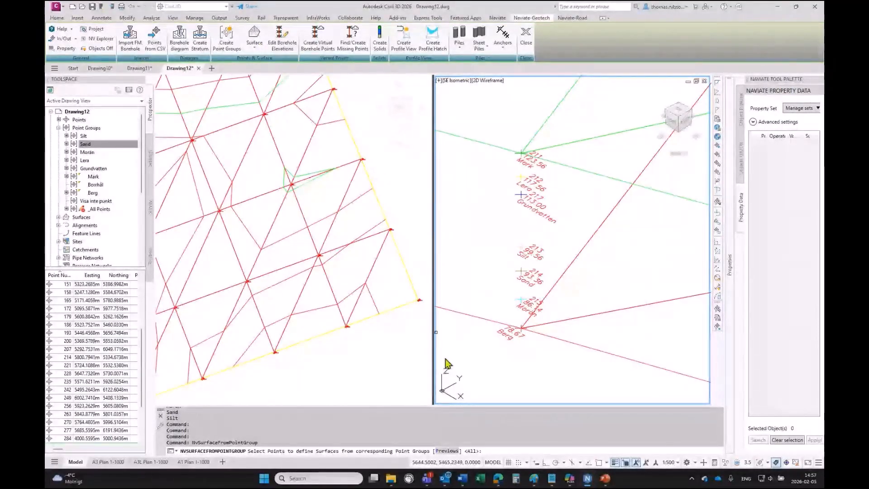
left_click(476, 114)
left_click(609, 374)
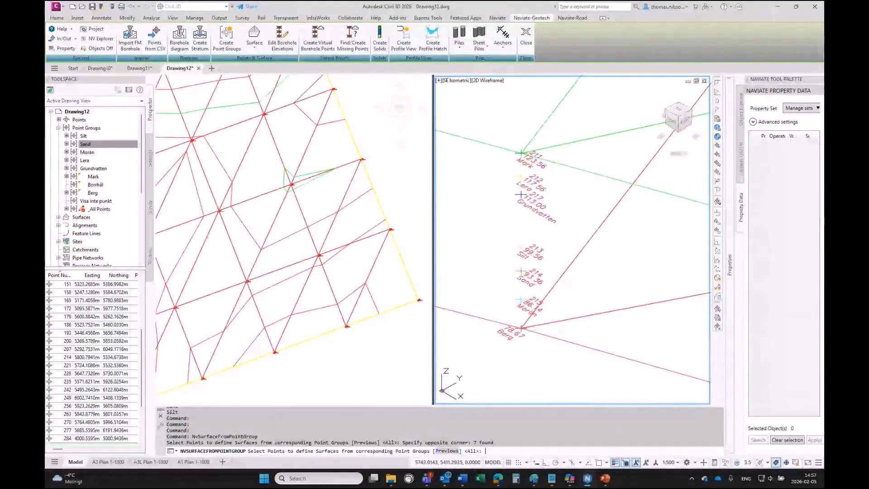
key("Return")
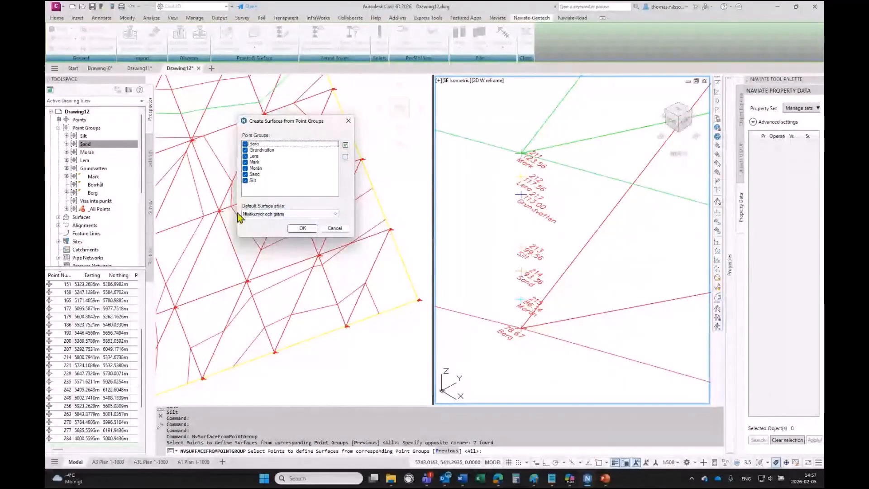
left_click(312, 230)
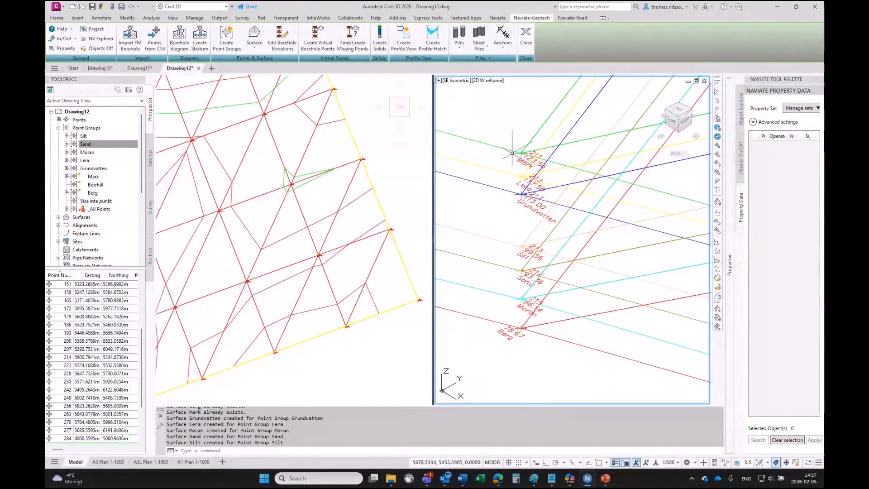
- Inspect the Lera surface's properties and its surface style display settings
left_click(58, 217)
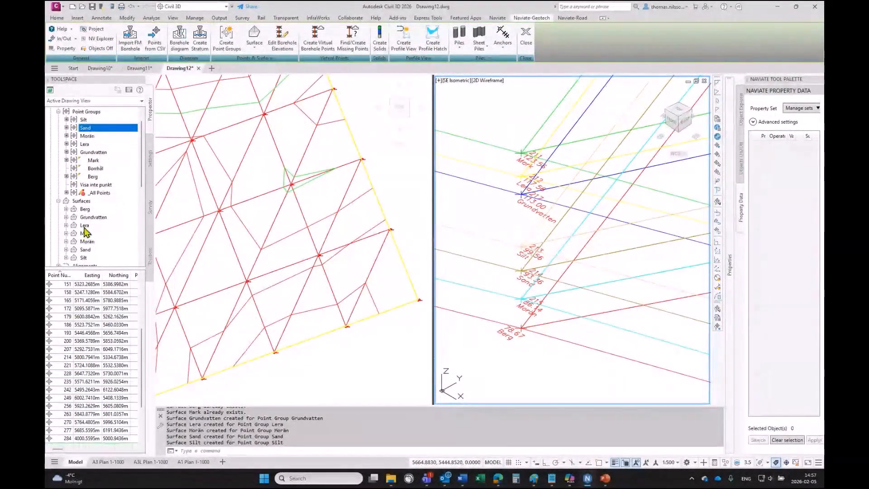
left_click(66, 225)
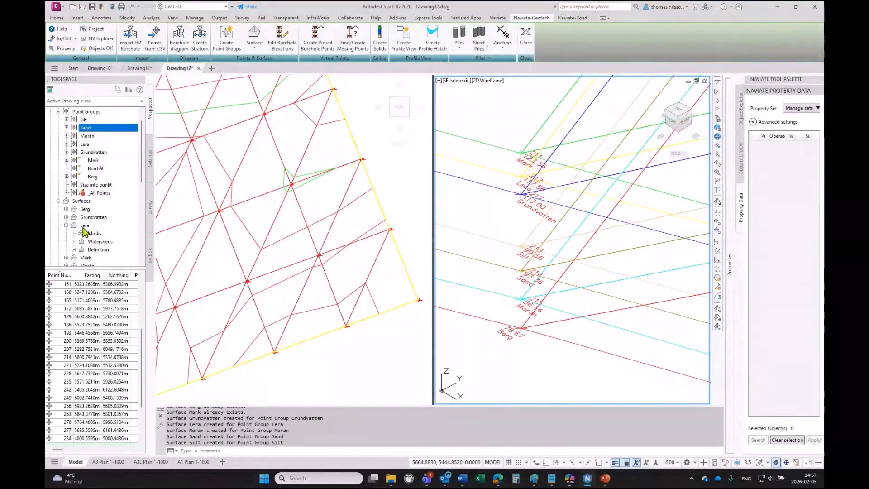
right_click(84, 226)
left_click(112, 232)
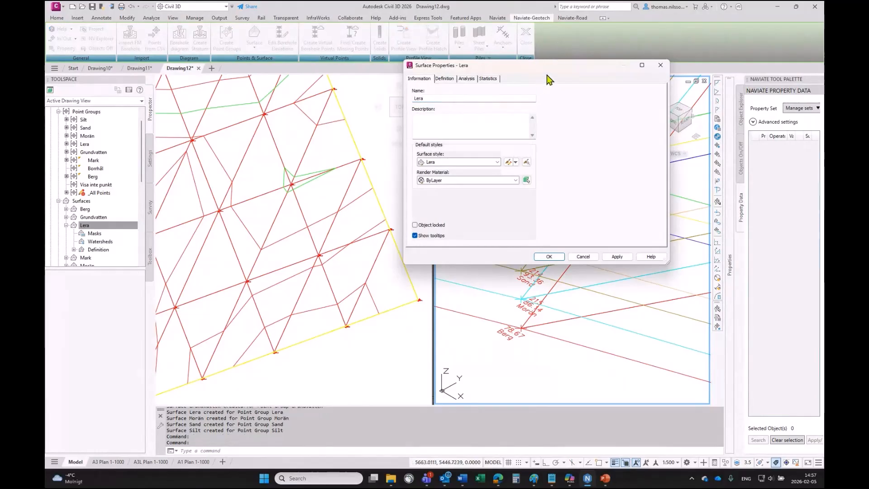
left_click_drag(587, 73, 341, 87)
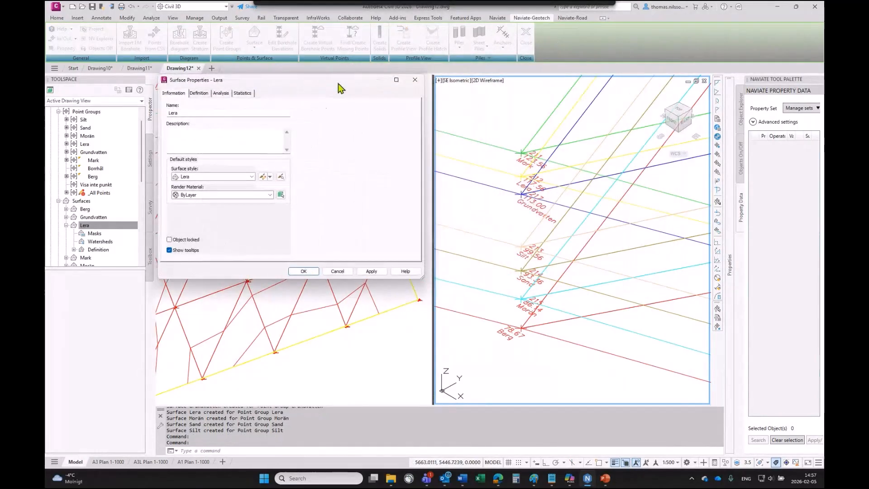
left_click(270, 181)
left_click(297, 212)
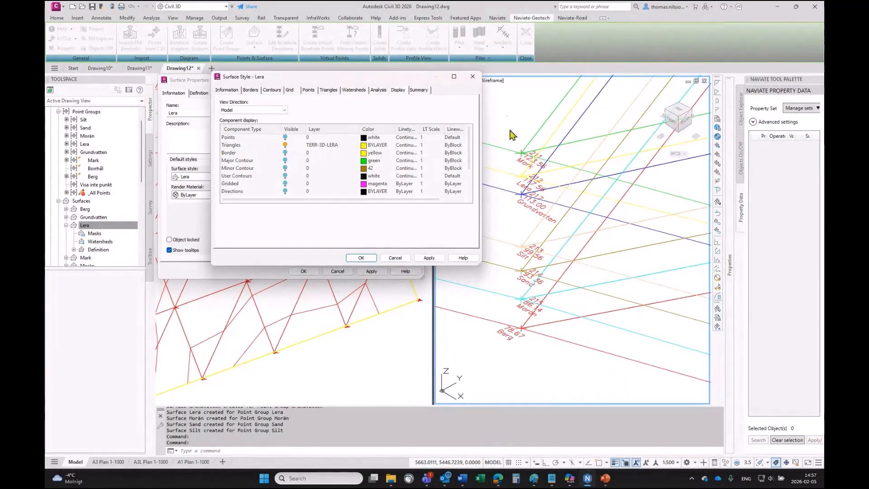
left_click(474, 77)
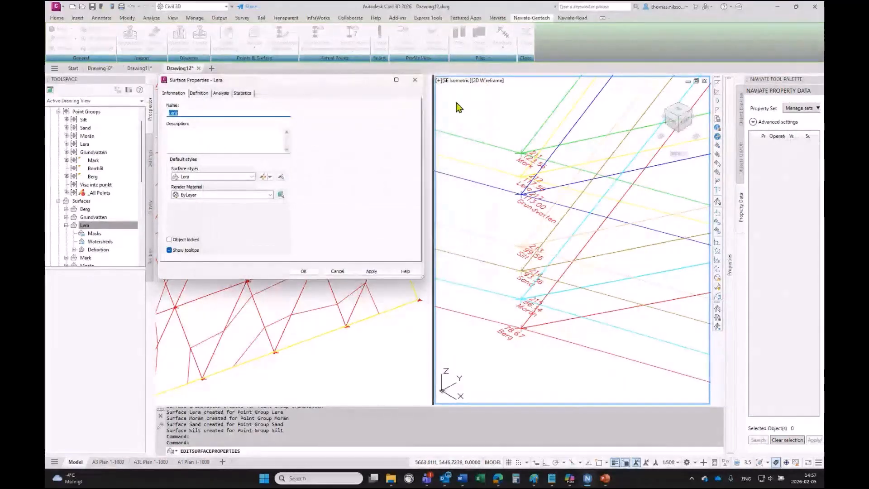
left_click(415, 80)
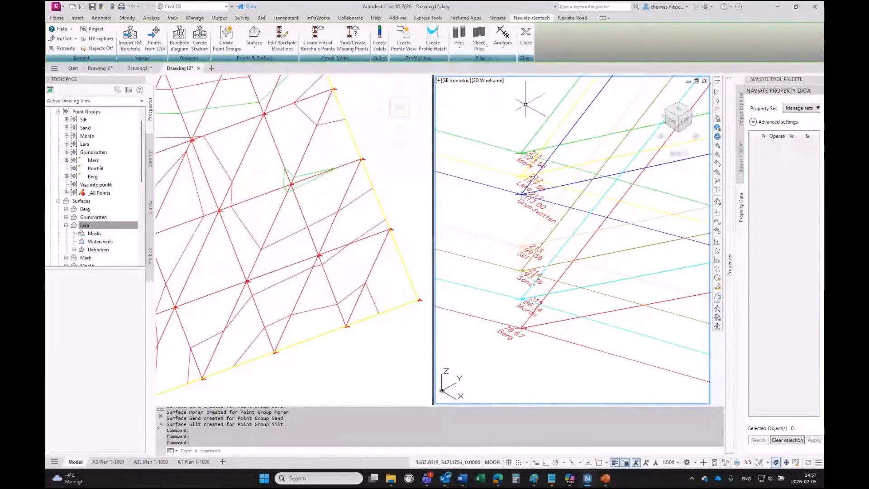
- Set the isometric viewport's visual style to Conceptual to show the layer surfaces
scroll(598, 307, "down", 4)
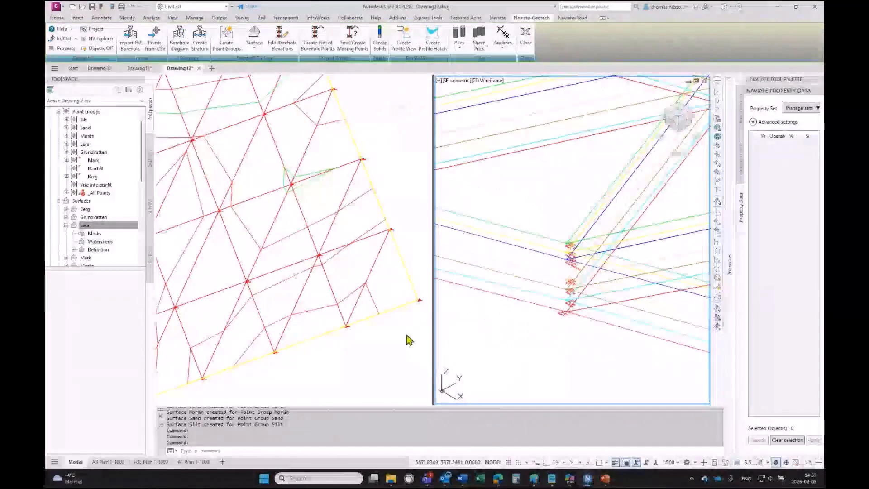
scroll(599, 336, "up", 2)
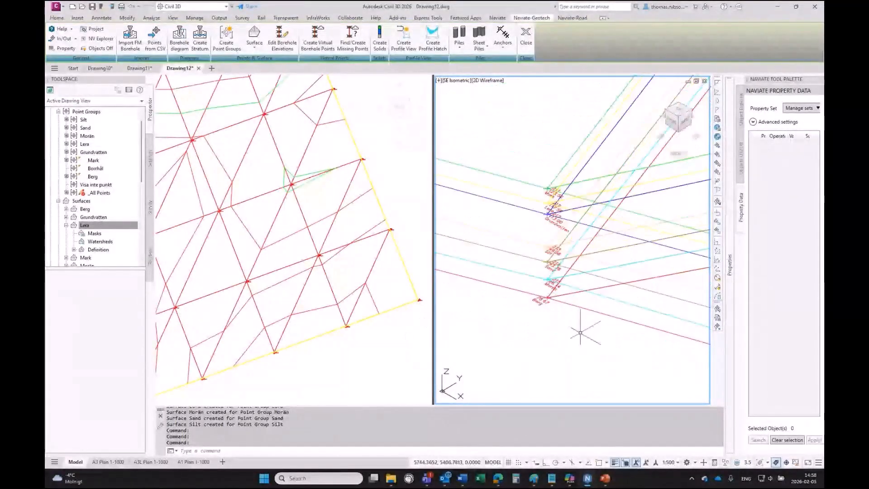
left_click(482, 81)
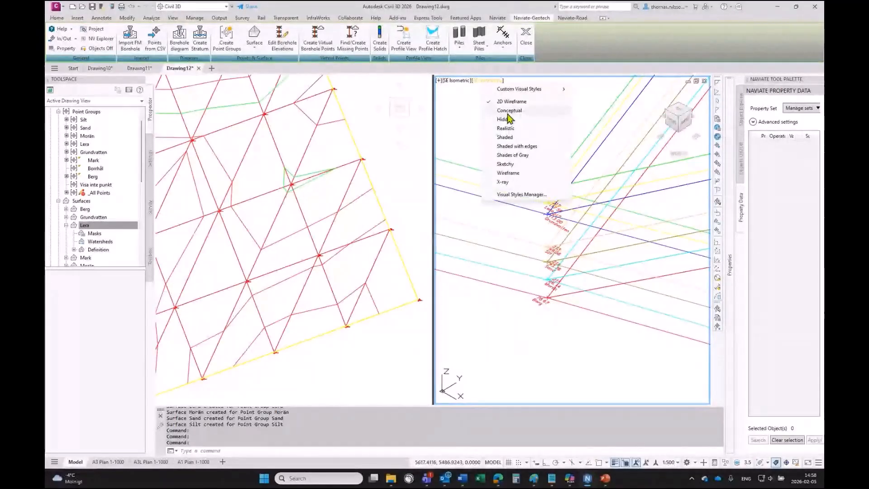
left_click(509, 111)
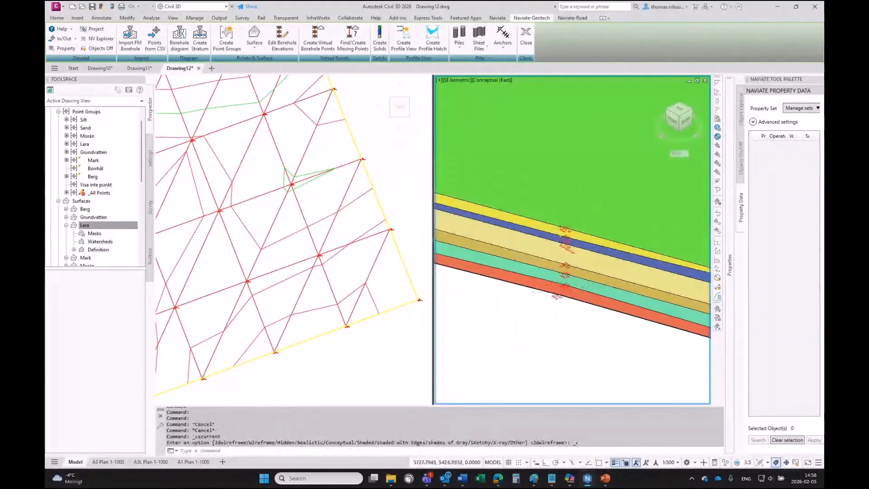
middle_click_drag(620, 287, 708, 199)
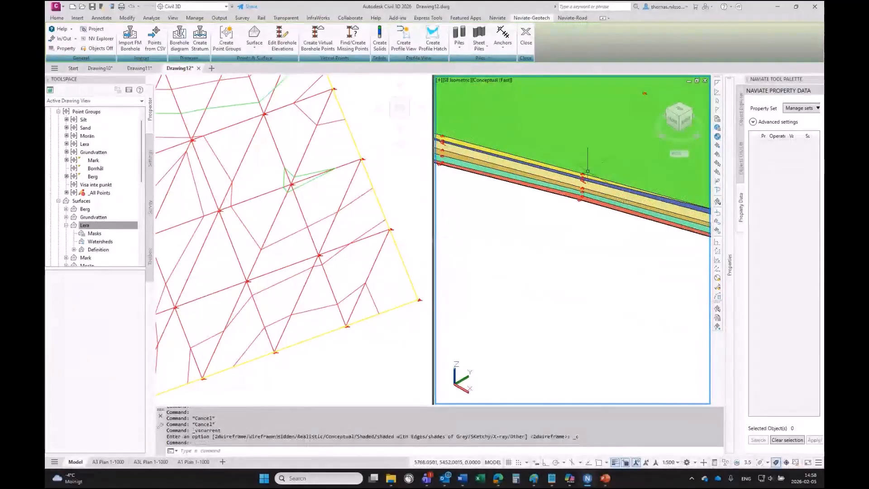
scroll(499, 122, "up", 5)
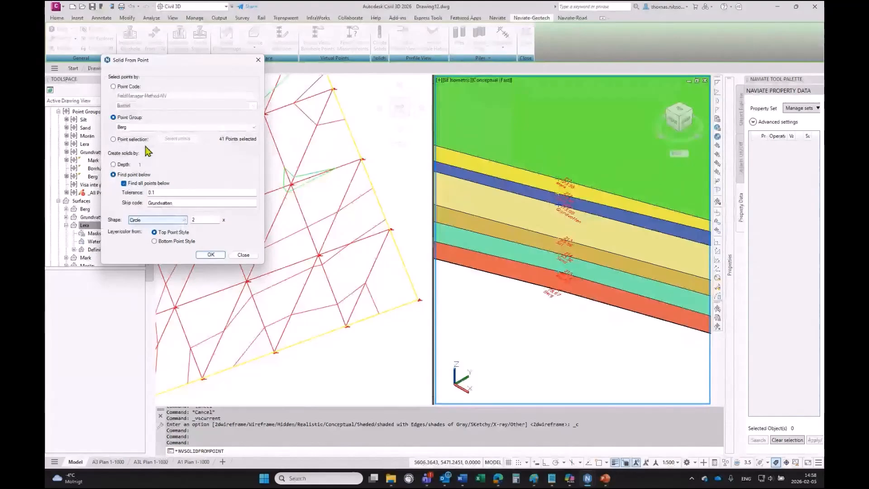
- Create borehole solids from the Mark point group, finding all points below, as circles of size 2 with Top Point Style
left_click(127, 127)
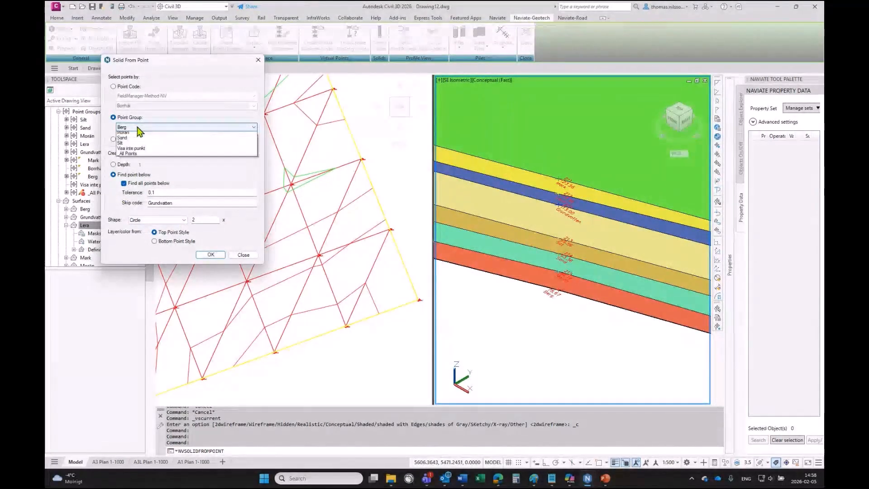
left_click(124, 156)
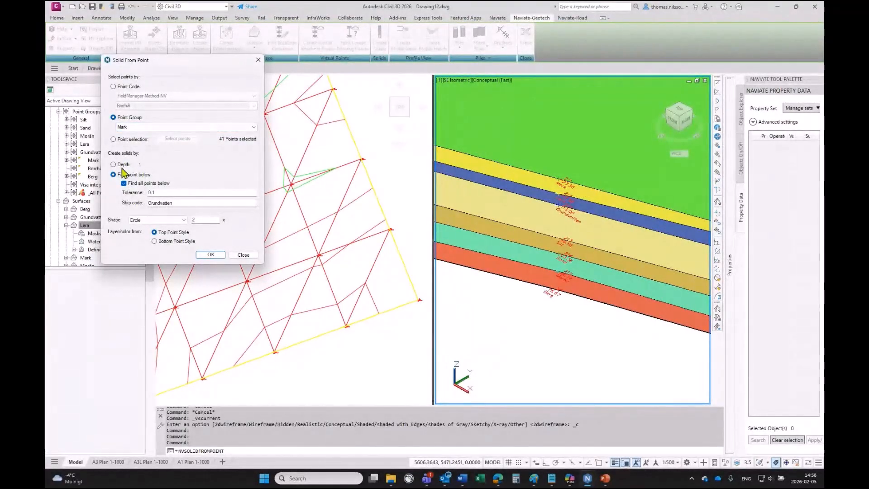
left_click(211, 255)
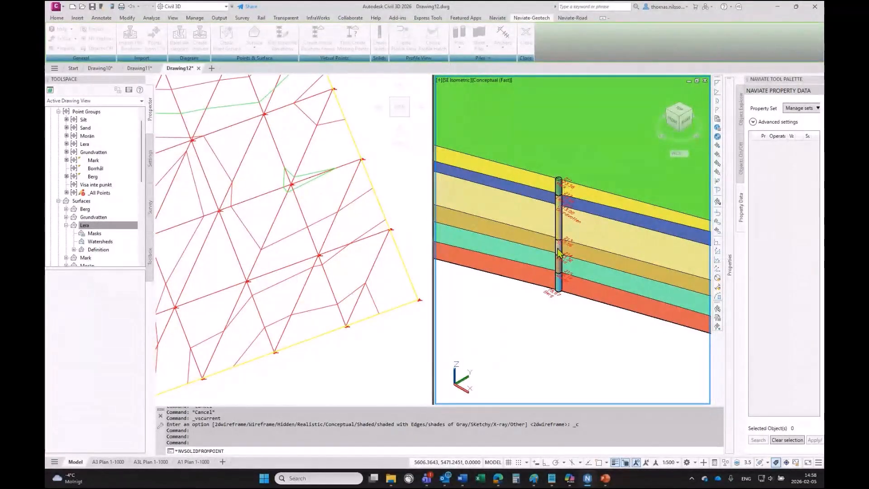
key("Return")
left_click(552, 330)
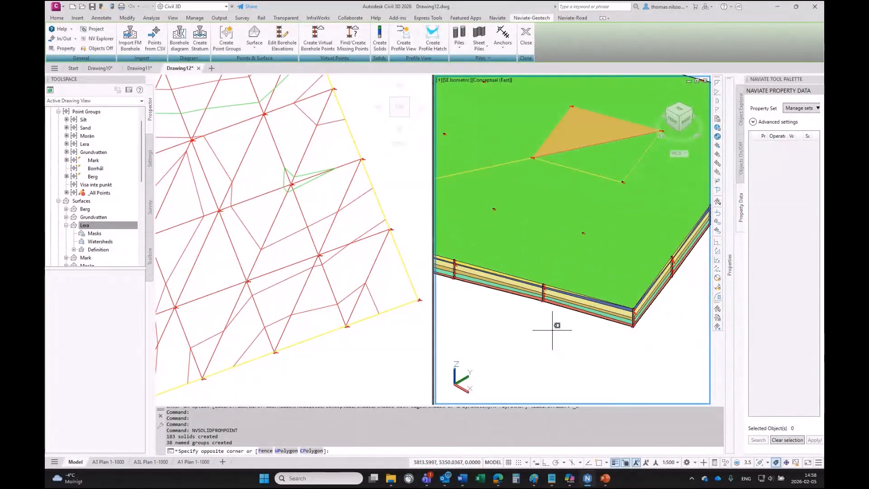
key("Escape")
key("Escape")
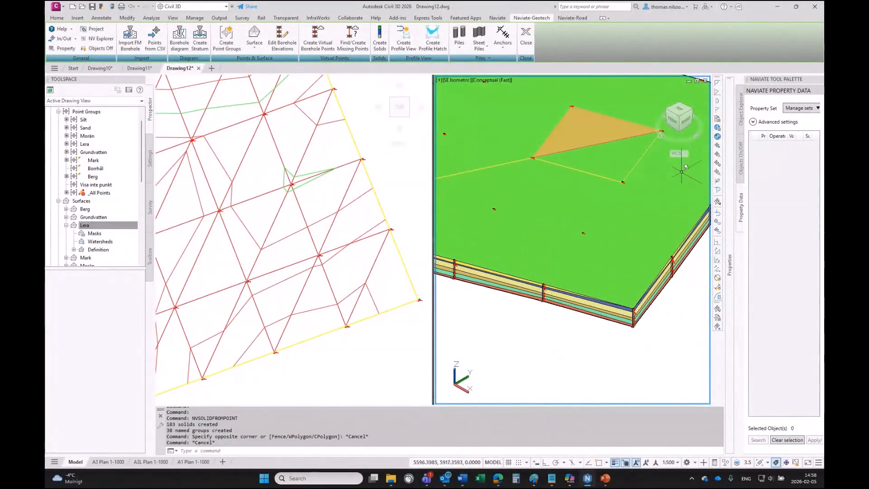
- Temporarily hide all surfaces from the Objects On/Off palette to inspect the borehole solids in 3D, then show all surfaces again
left_click(741, 156)
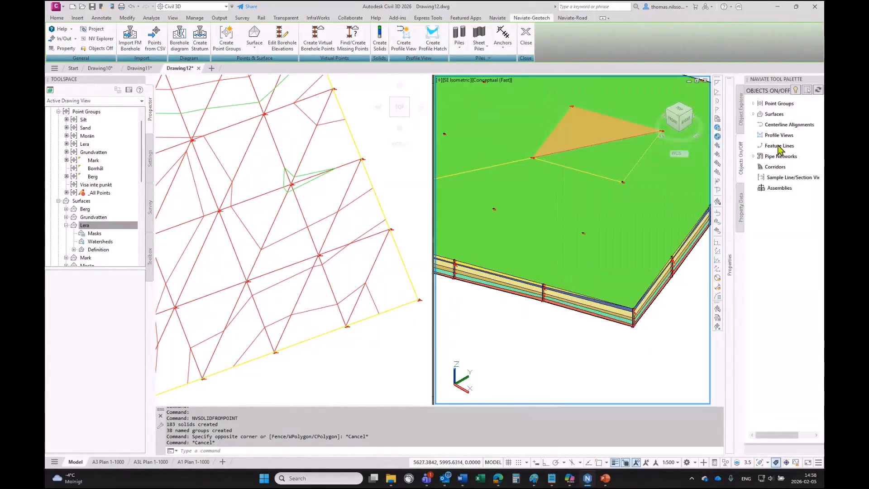
left_click(754, 115)
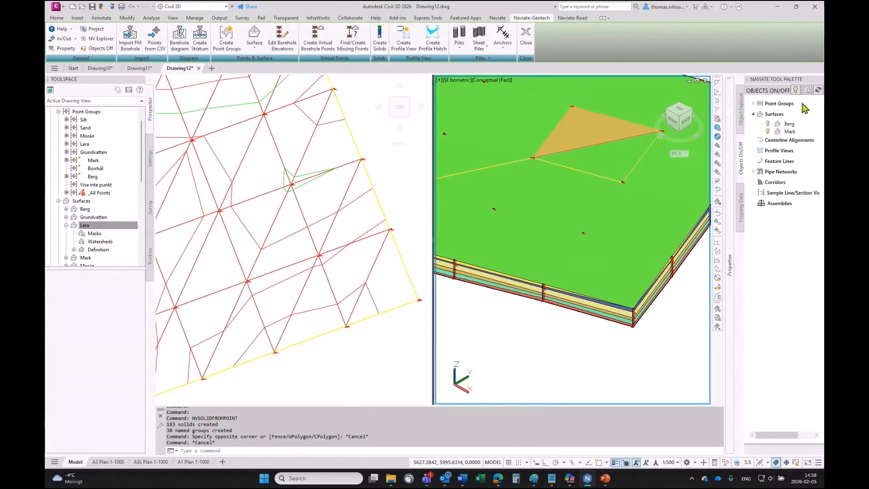
left_click(818, 90)
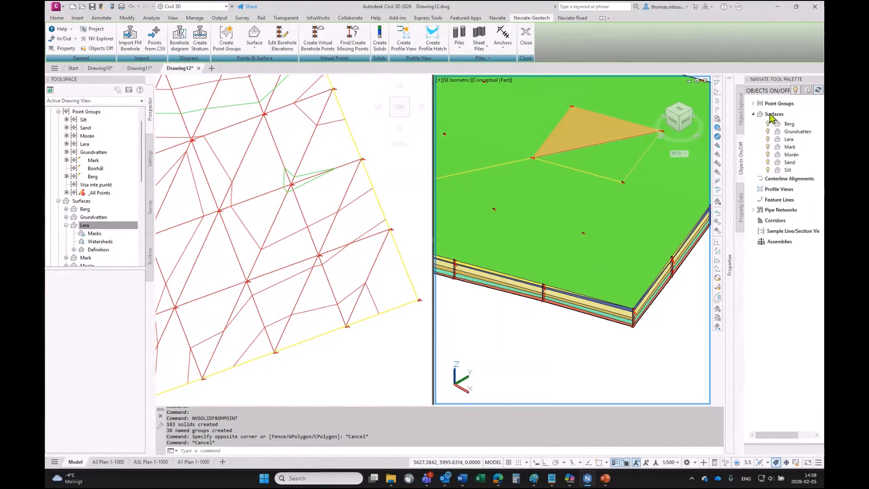
right_click(771, 118)
left_click(729, 129)
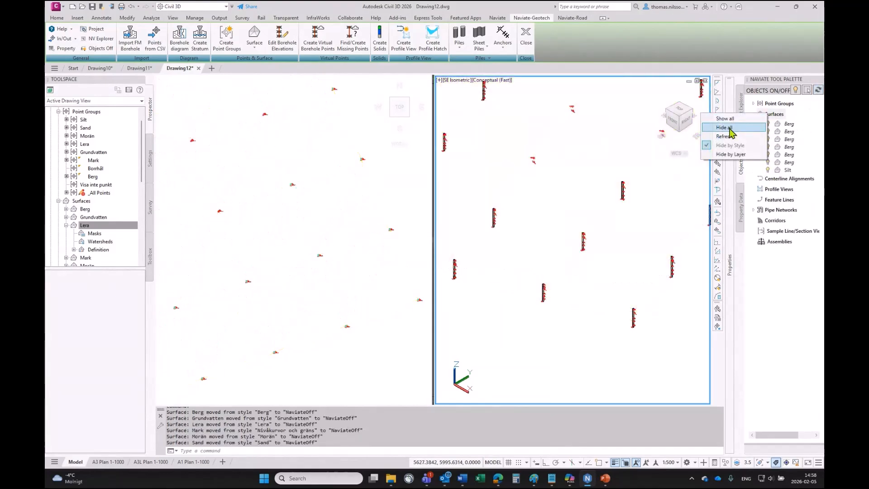
scroll(568, 294, "up", 4)
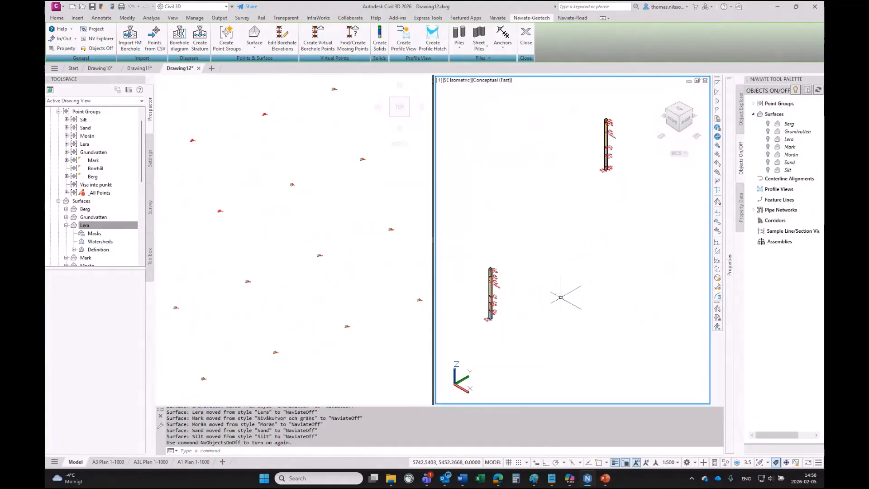
scroll(498, 322, "up", 5)
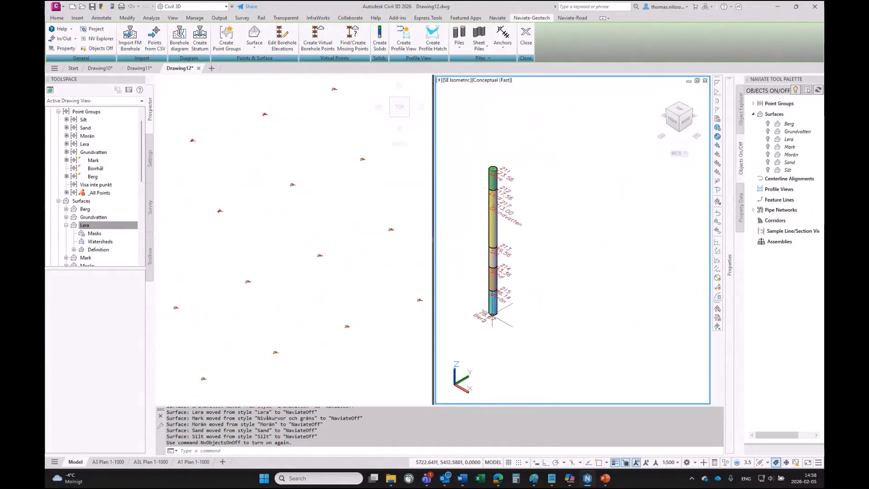
mouse_move(492, 322)
scroll(492, 317, "down", 8)
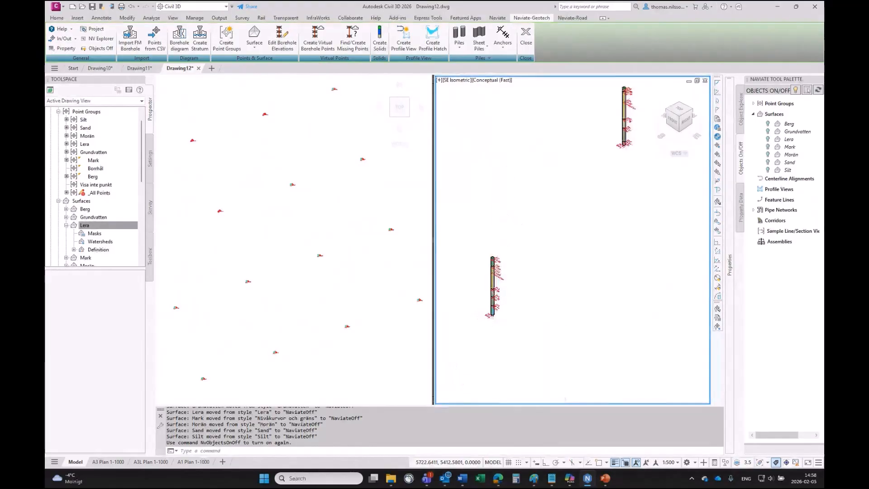
right_click(760, 116)
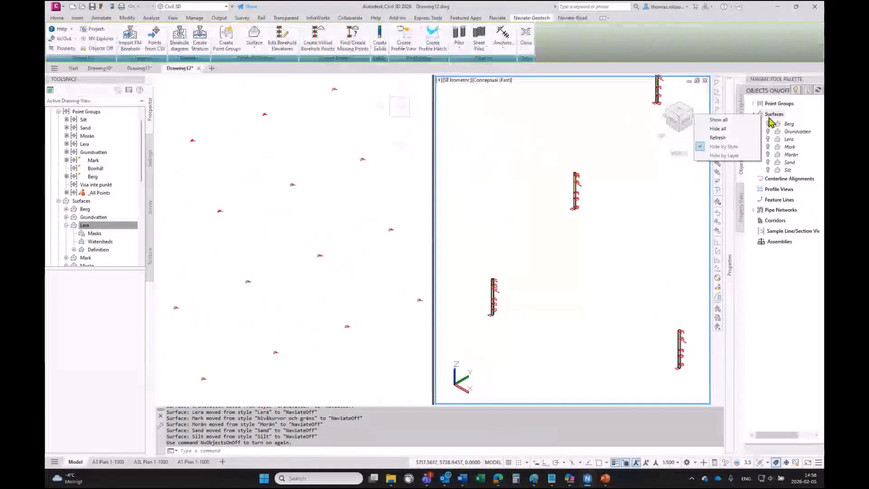
left_click(718, 119)
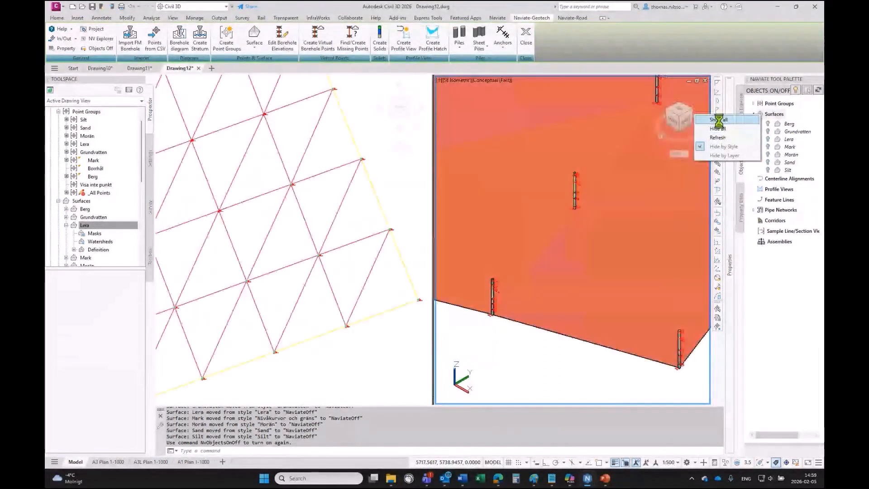
left_click(347, 345)
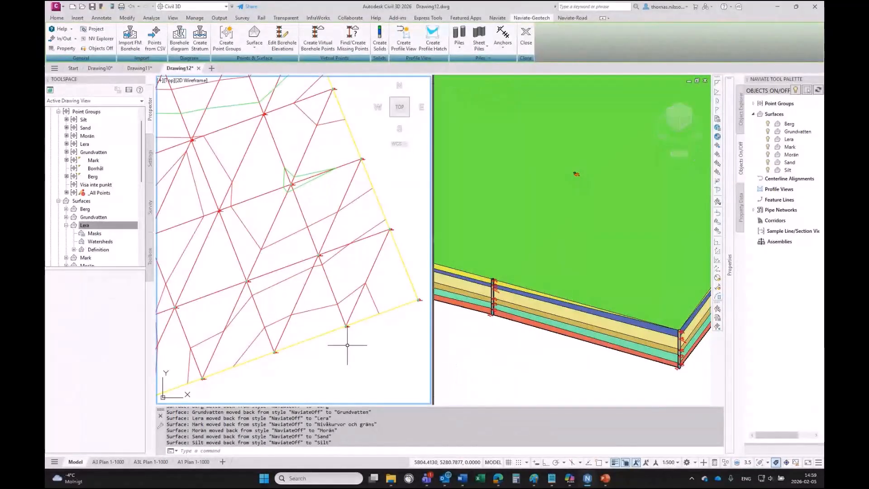
scroll(347, 345, "down", 3)
- Start creating an alignment and profile view and draw a two-point alignment across the plan with object snap on
left_click(403, 35)
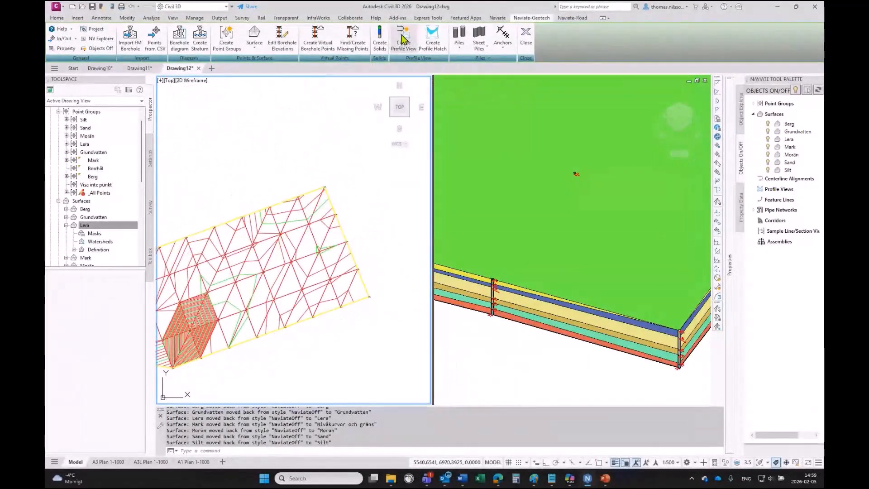
left_click(598, 464)
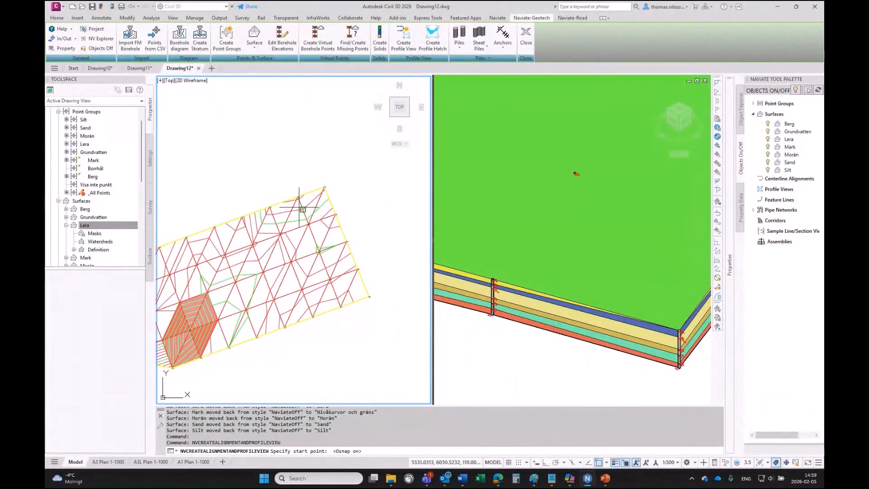
scroll(299, 209, "up", 5)
left_click(402, 137)
mouse_move(349, 277)
middle_mouse_down()
mouse_move(312, 124)
mouse_move(346, 250)
mouse_move(262, 109)
middle_mouse_up()
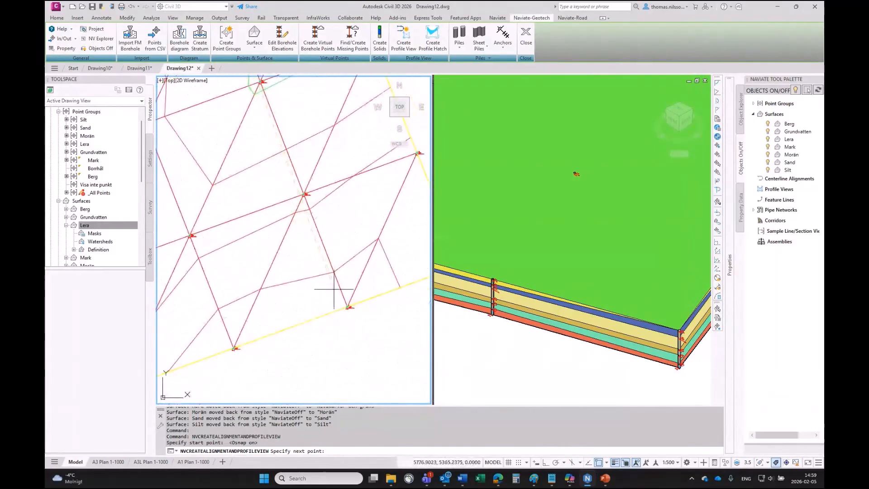
left_click(348, 308)
key("Return")
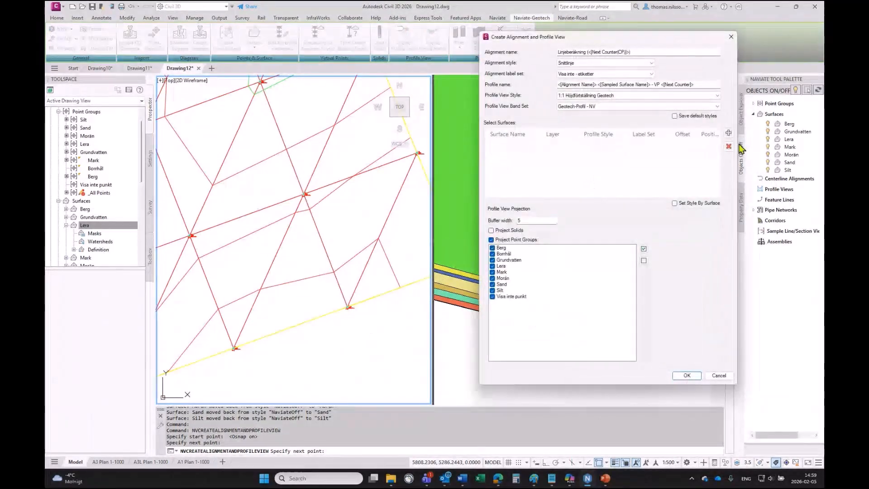
- Add all seven surfaces to the profile, enable Project Solids, disable Project Point Groups, and confirm the dialog
left_click(729, 133)
left_click(728, 133)
left_click(728, 133)
left_click(728, 133)
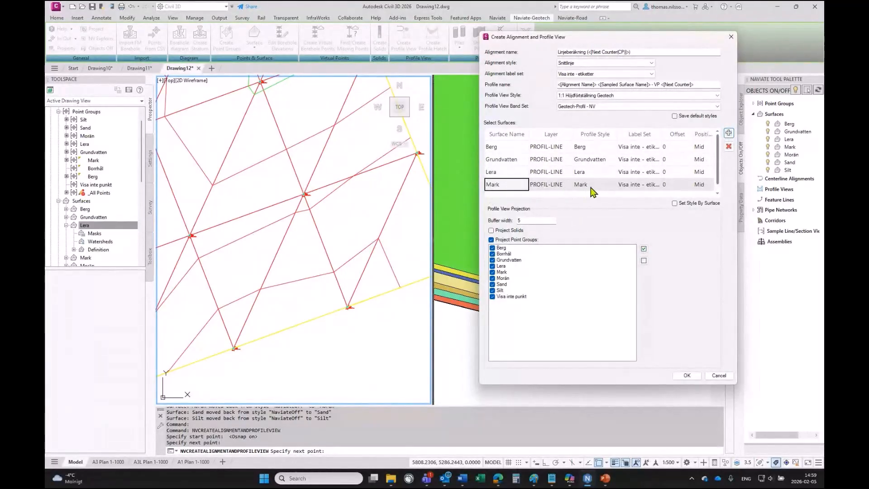
left_click(728, 133)
left_click(729, 133)
left_click(729, 133)
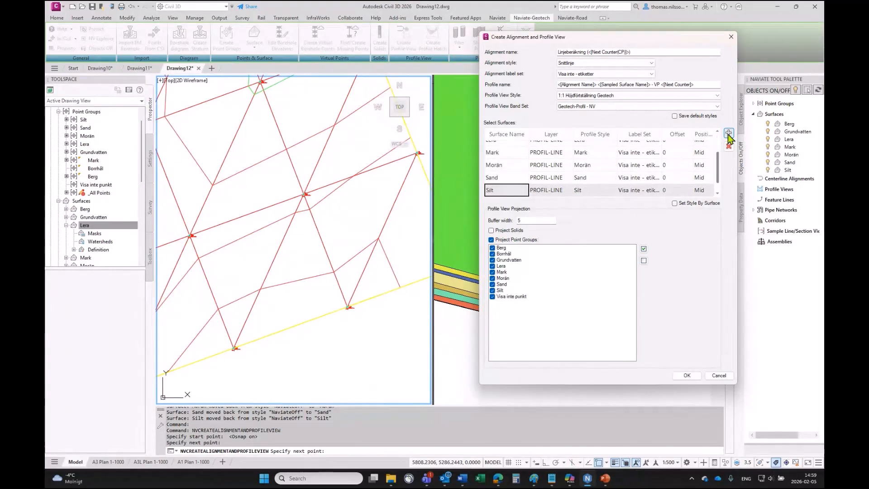
left_click(491, 230)
left_click(492, 240)
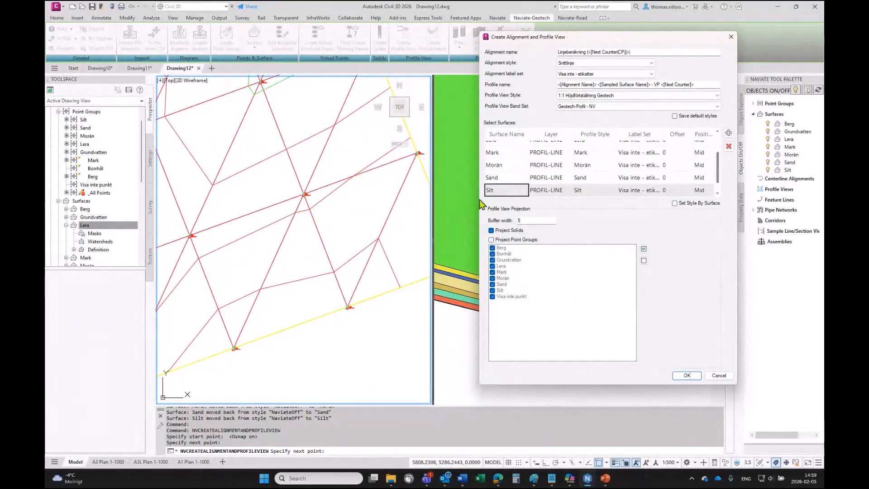
left_click(687, 375)
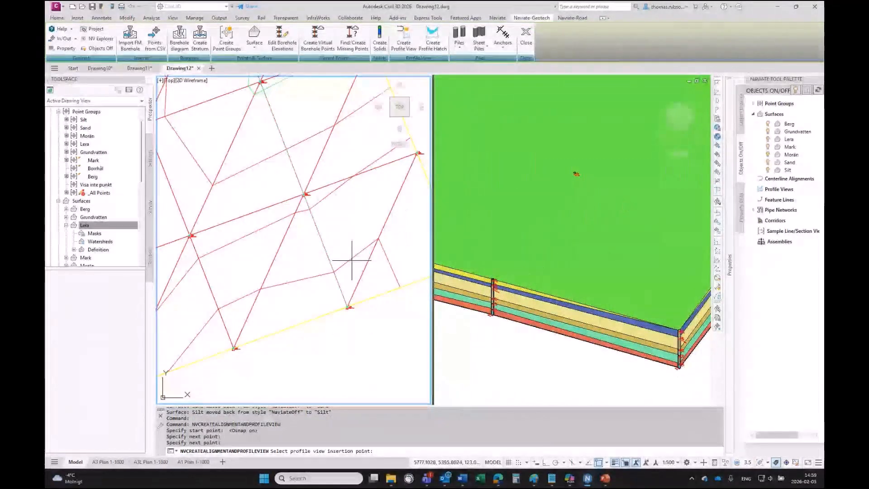
- Place the profile view in plan and project the borehole solids into it with the Solider label style
scroll(348, 256, "down", 4)
middle_click_drag(284, 168, 347, 327)
left_click(187, 187)
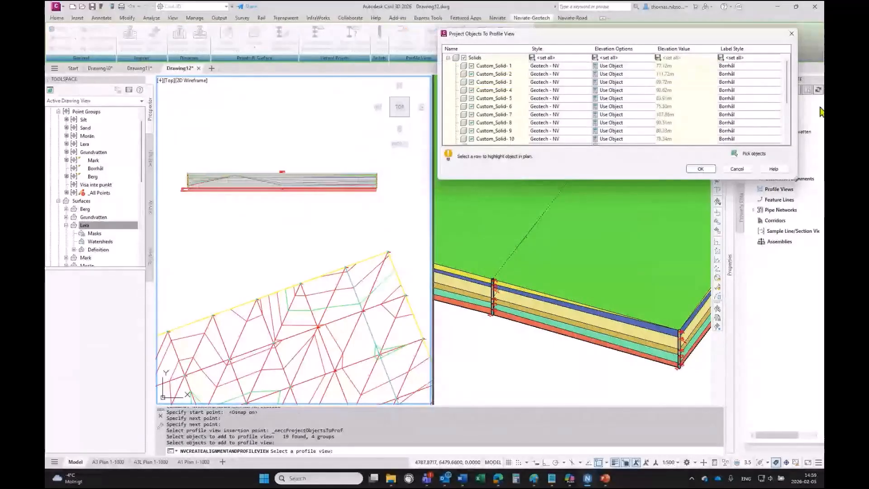
left_click(732, 58)
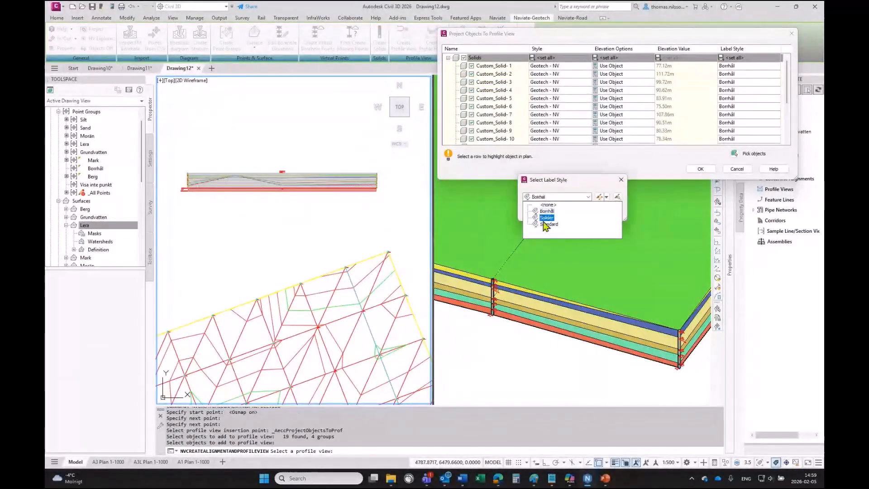
left_click(545, 218)
left_click(539, 212)
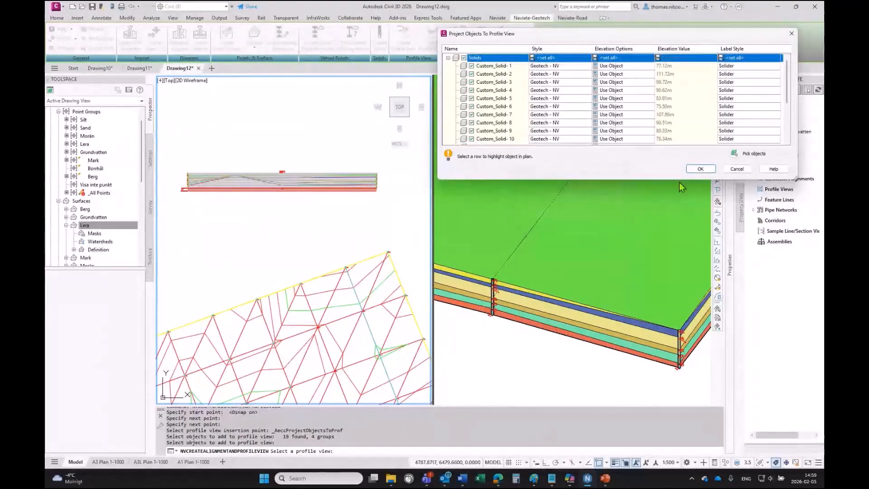
left_click(700, 168)
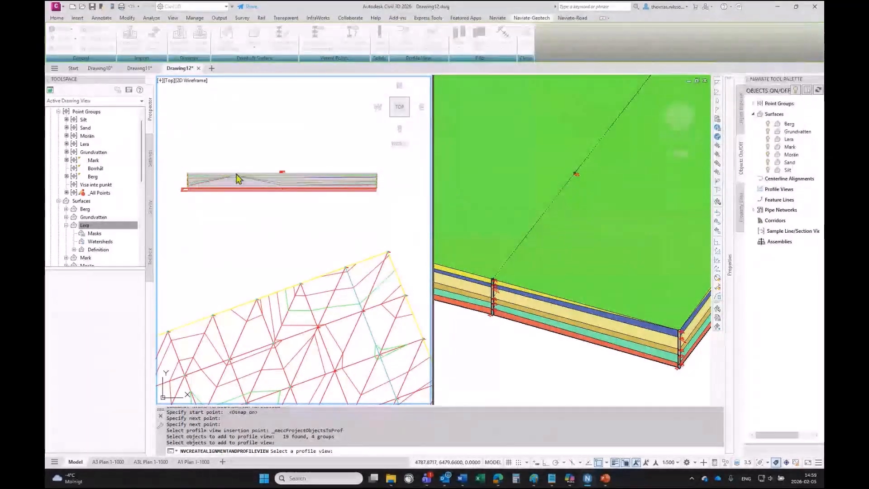
left_click(186, 184)
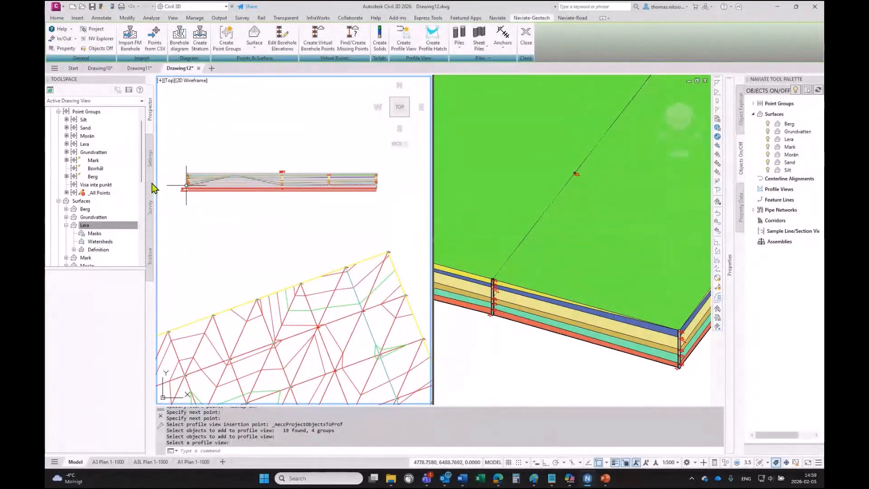
- Start a profile hatch in the profile view, picking the Mark profile as upper boundary, and preview and accept the Mark-to-Lera band in Mark style
scroll(180, 182, "up", 4)
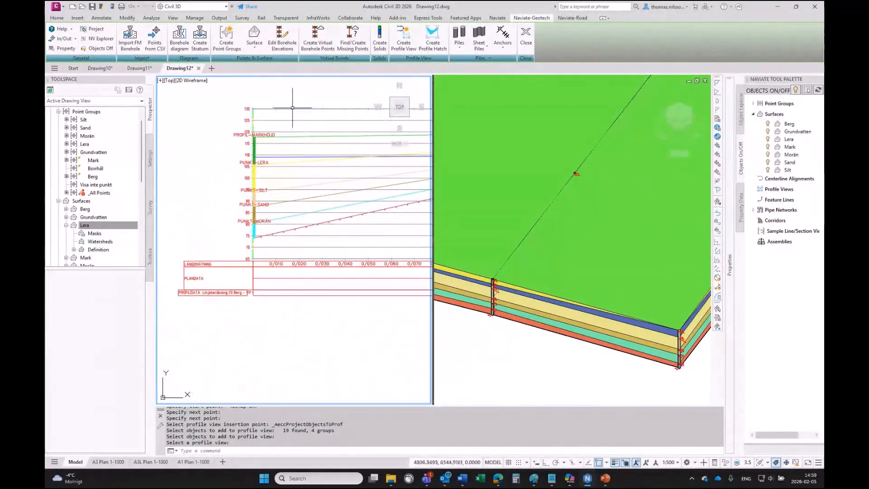
middle_click_drag(361, 217, 338, 213)
scroll(338, 236, "down", 3)
scroll(307, 209, "up", 4)
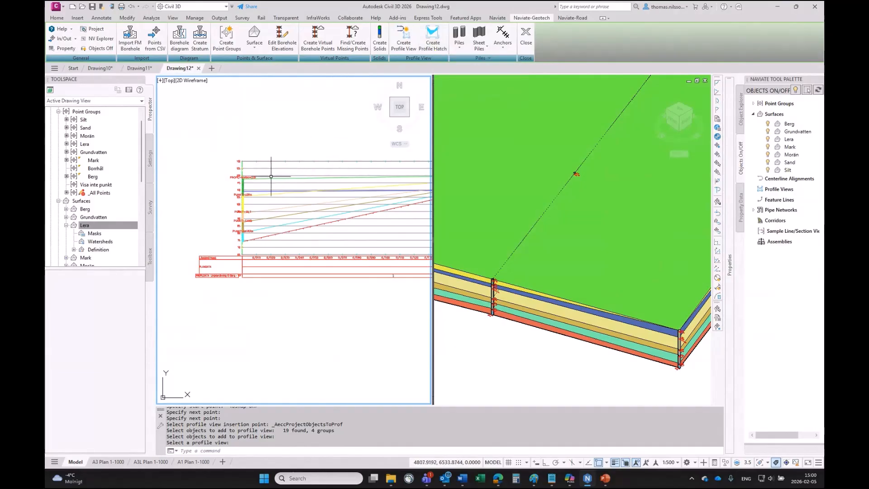
left_click(432, 42)
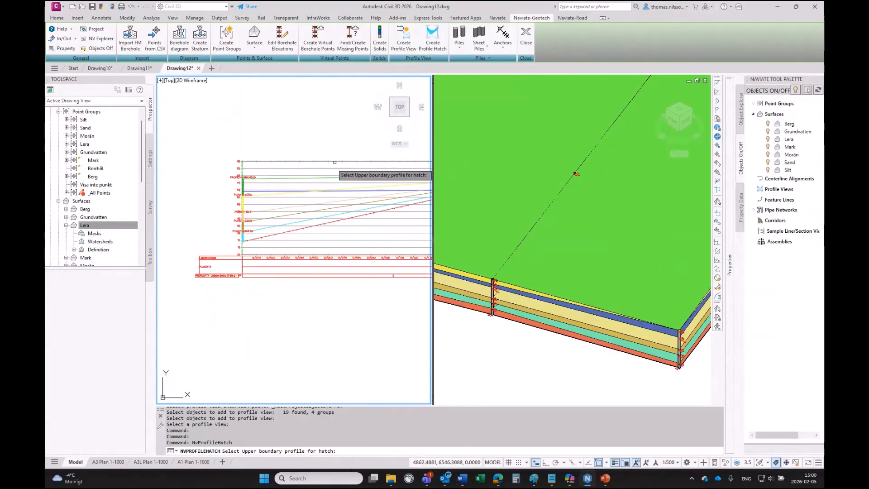
left_click(306, 178)
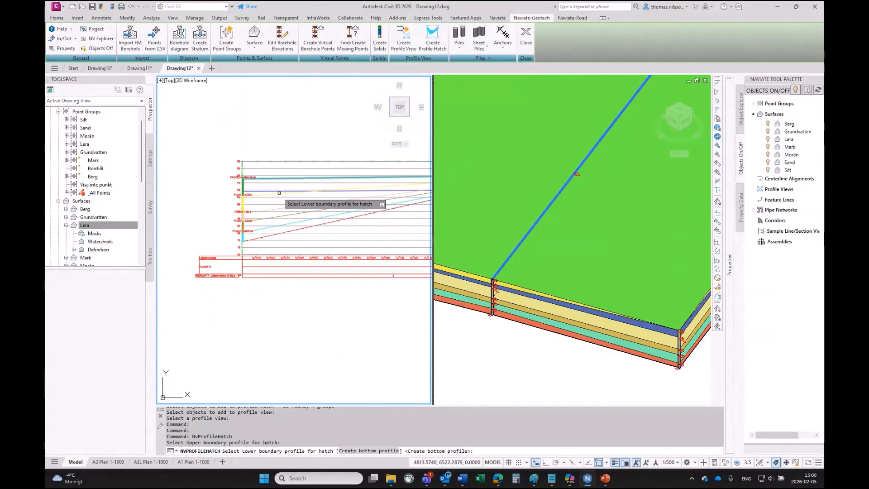
key("Return")
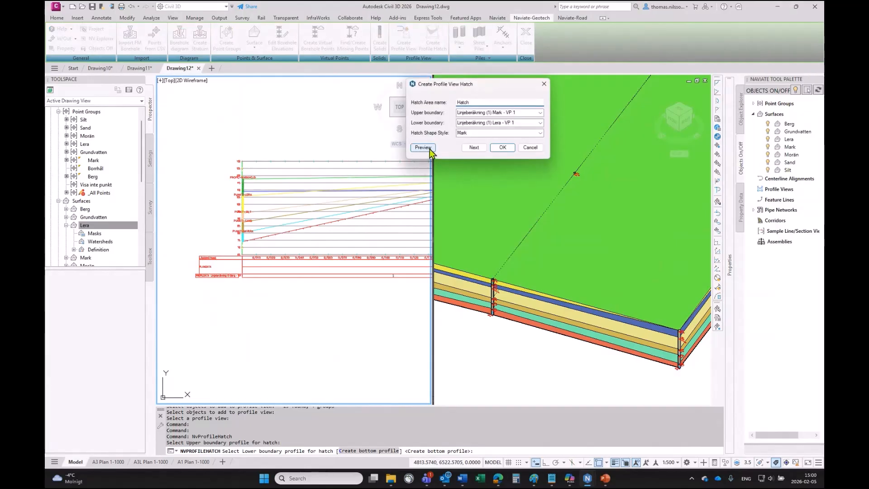
left_click(423, 148)
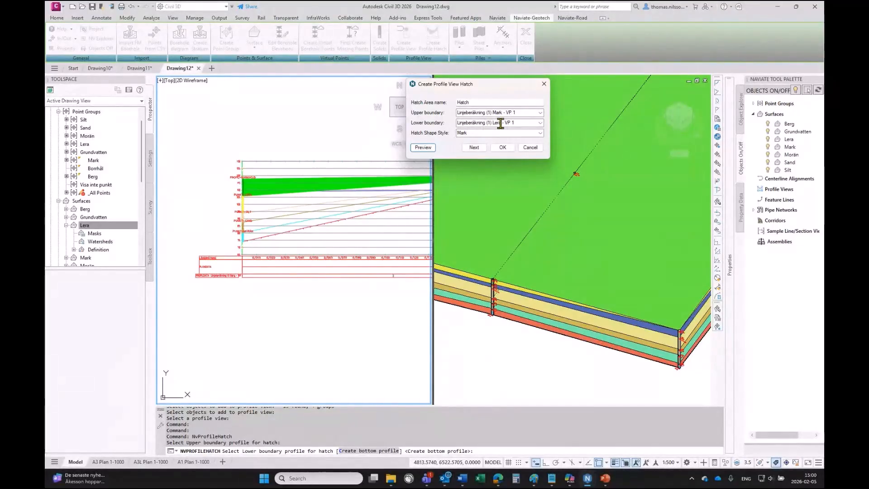
left_click(473, 147)
- Pick the Silt profile as the lower boundary and preview and accept the Lera band in Lera style
left_click(282, 208)
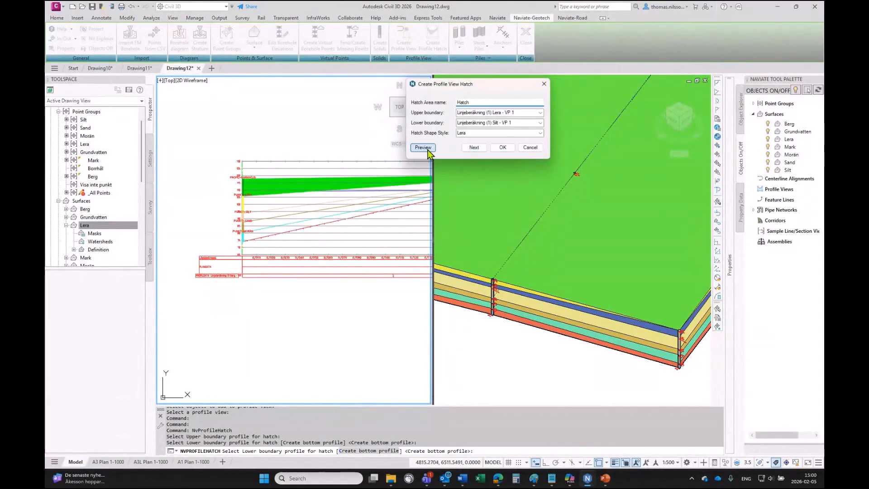
left_click(423, 148)
left_click(474, 146)
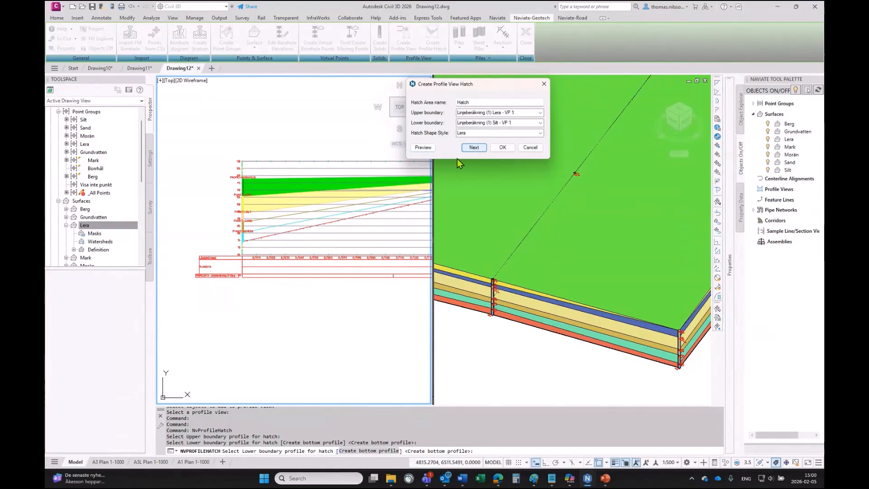
- Pick the Sand profile as the next lower boundary and preview and accept the Silt band in Silt style
left_click(290, 215)
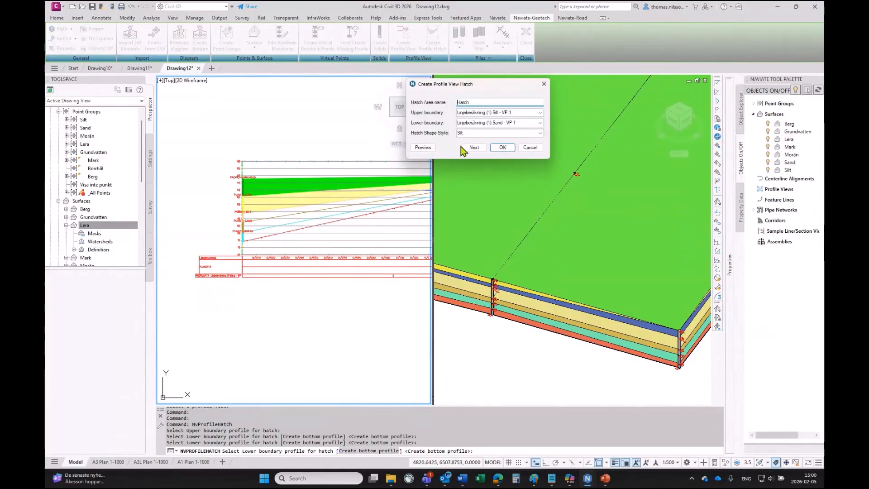
left_click(430, 149)
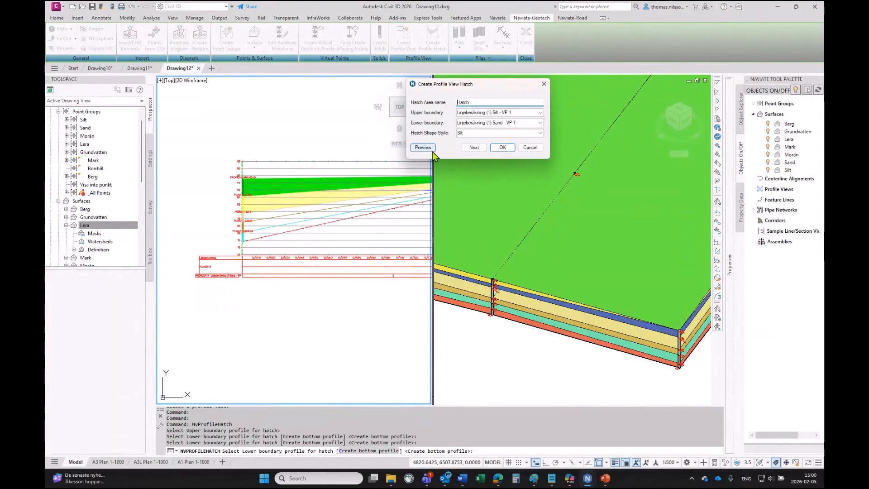
left_click(474, 148)
- Continue the hatch by picking the Morän and Berg profiles as successive lower boundaries, accepting the Sand and Morän bands
left_click(304, 220)
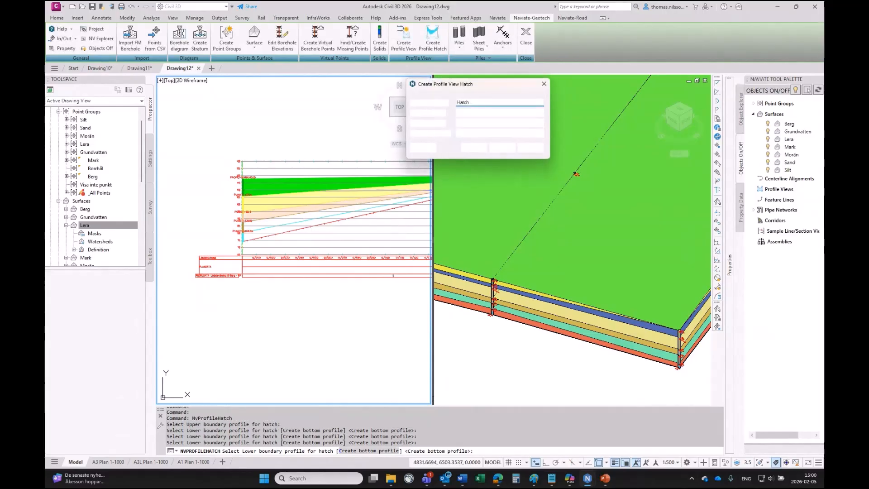
left_click(474, 148)
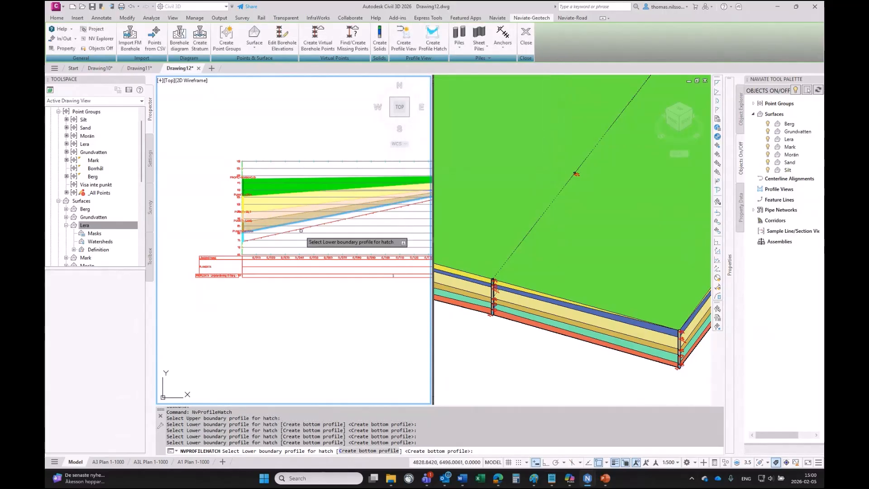
left_click(398, 206)
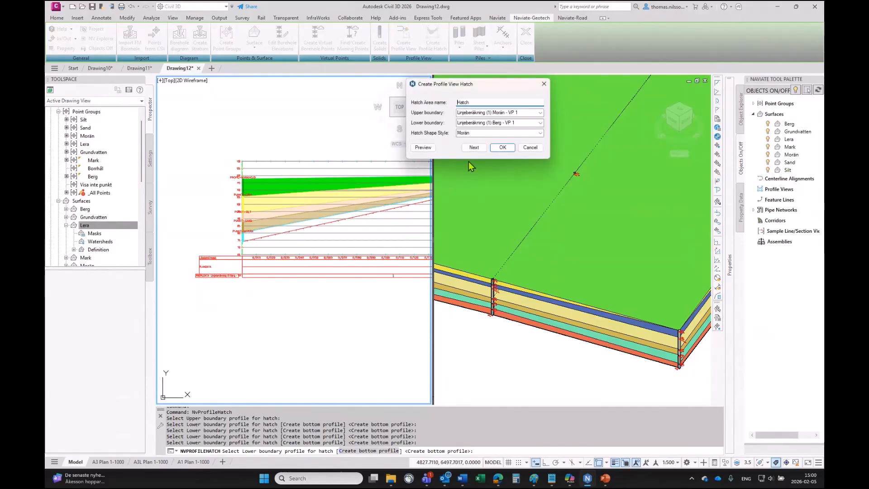
left_click(484, 148)
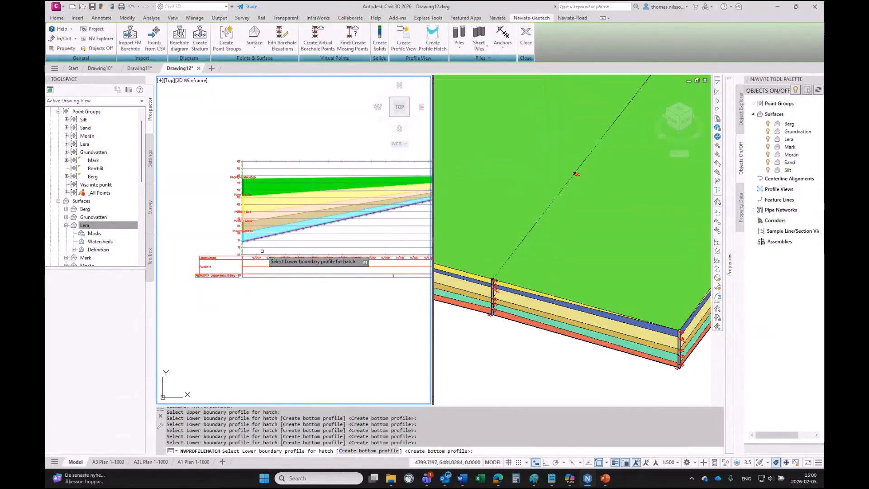
- Create a bottom profile named Bottom with style Befintlig mark - Höger at elevation 70
scroll(244, 240, "up", 2)
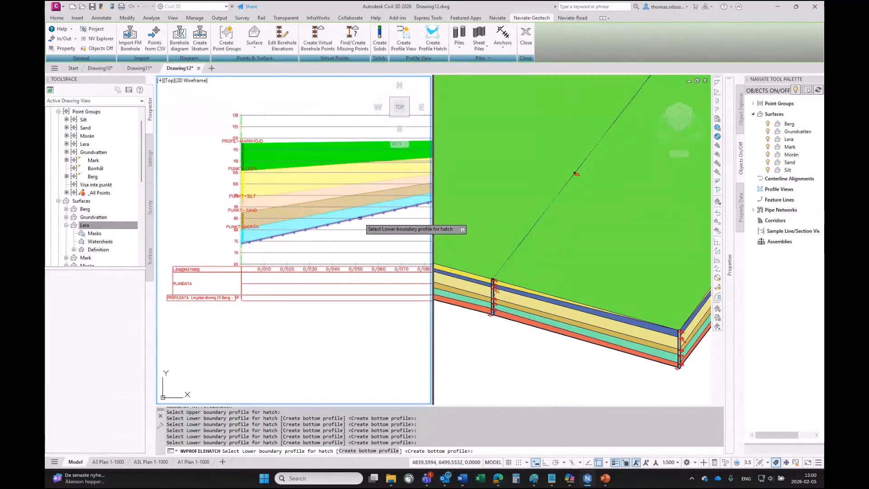
left_click(353, 452)
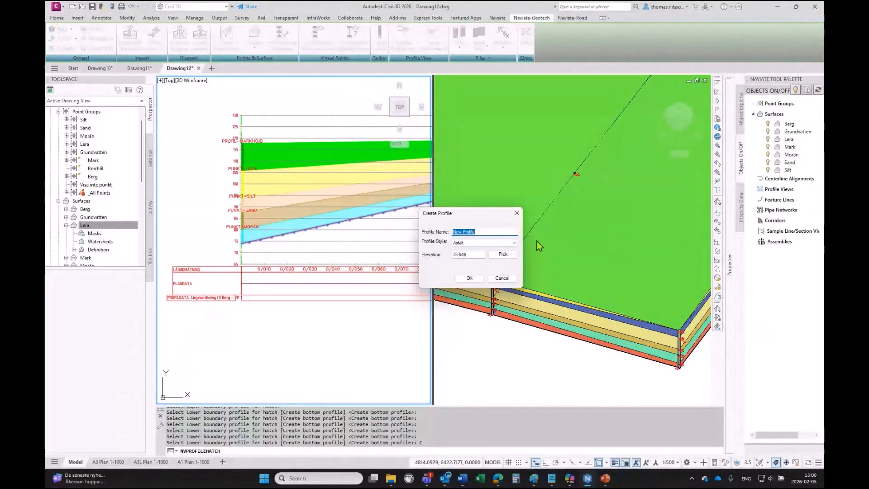
type("Bottom")
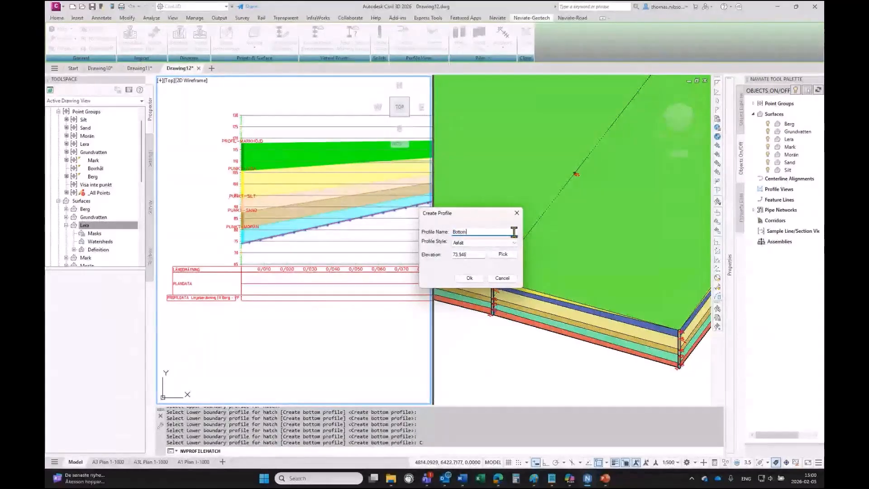
left_click(459, 246)
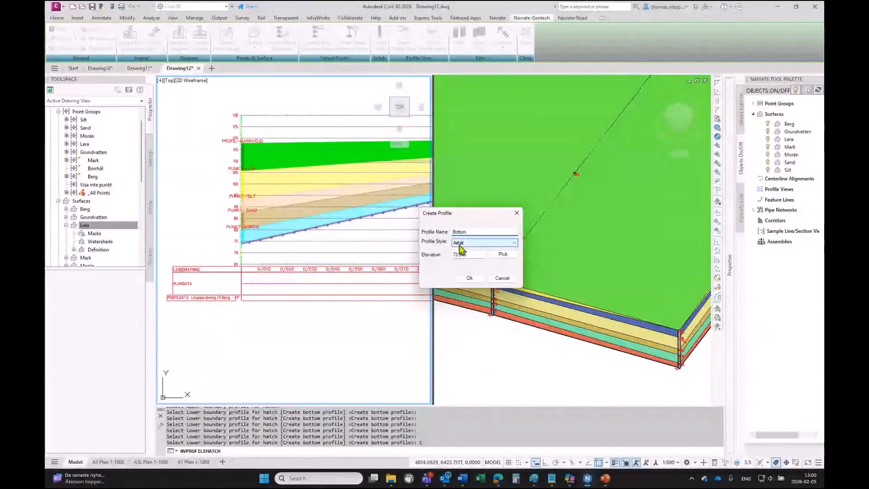
left_click(459, 246)
left_click(461, 261)
left_click_drag(483, 256, 425, 259)
type("70")
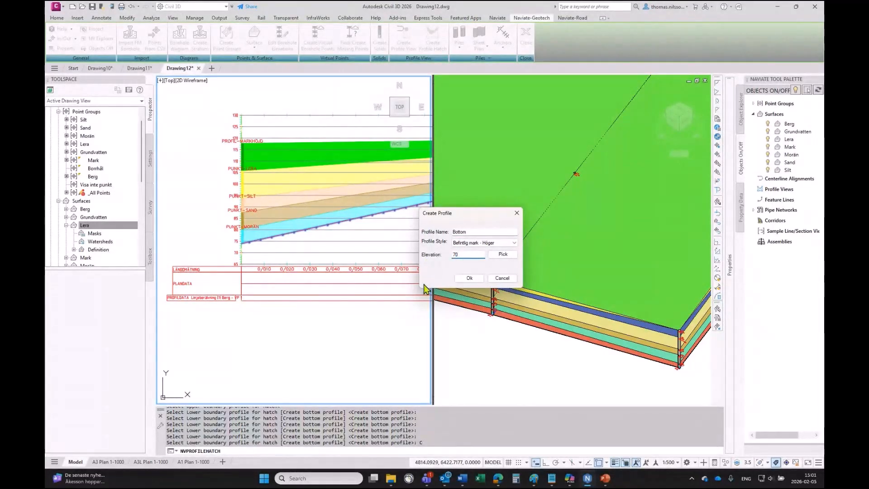
left_click(469, 278)
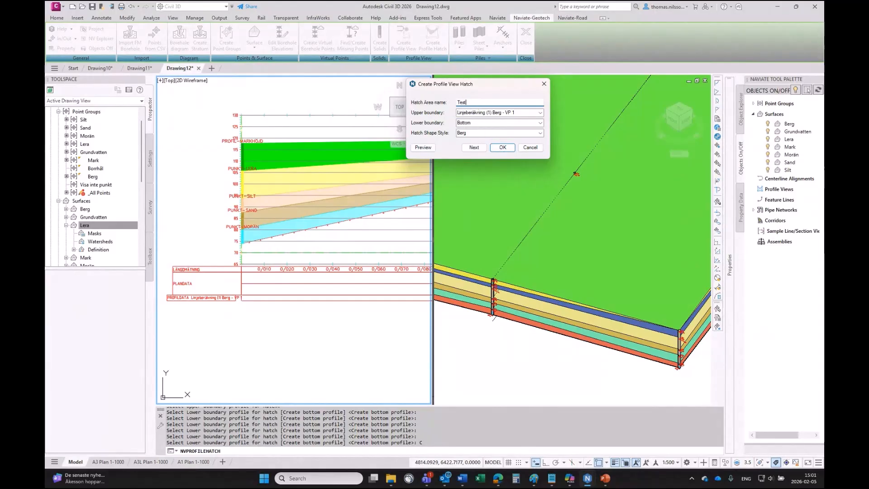
- Finish the profile hatch with the Berg band from the Berg profile down to Bottom in Berg style
left_click(501, 148)
scroll(272, 231, "down", 2)
scroll(270, 227, "down", 4)
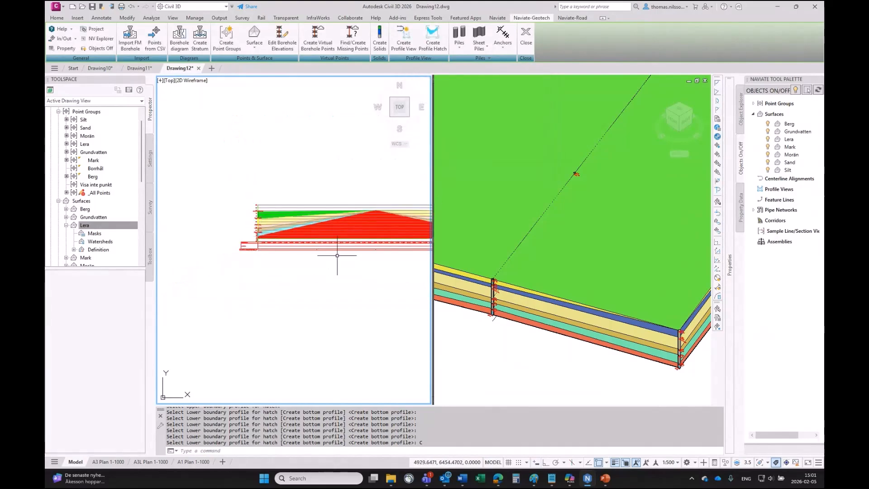
middle_click_drag(335, 254, 261, 246)
scroll(255, 208, "up", 6)
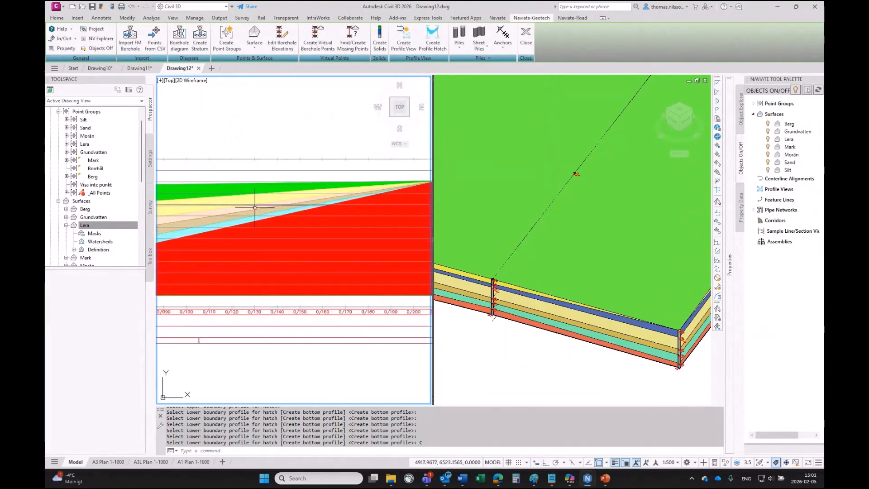